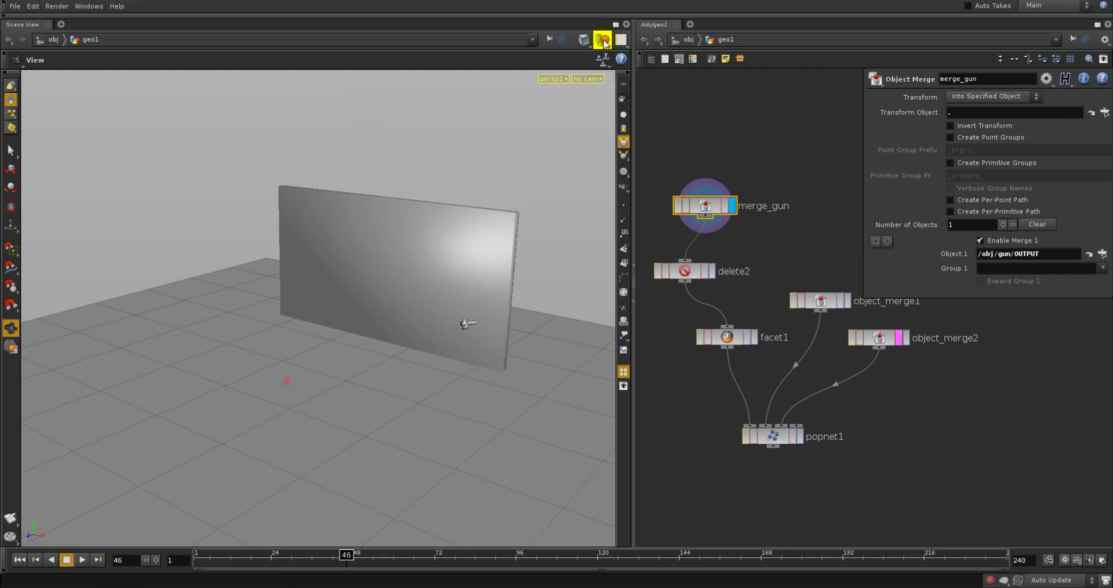
Set the geo1 viewport to hide other objects, leaving only the merged gun displayed
{"action": "left_click", "coordinate": [679, 40]}
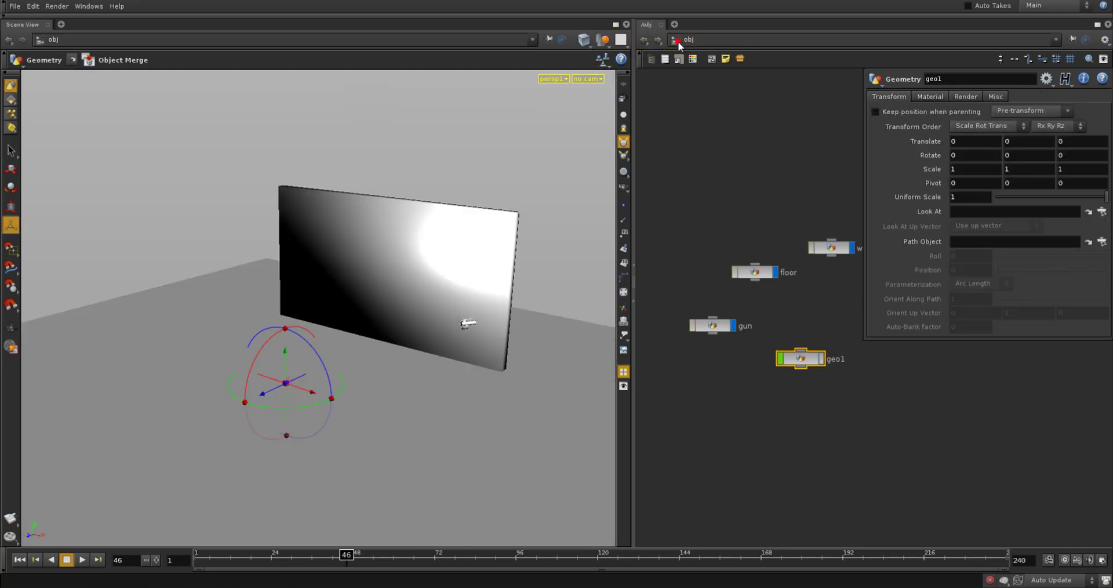
{"action": "left_click", "coordinate": [644, 40]}
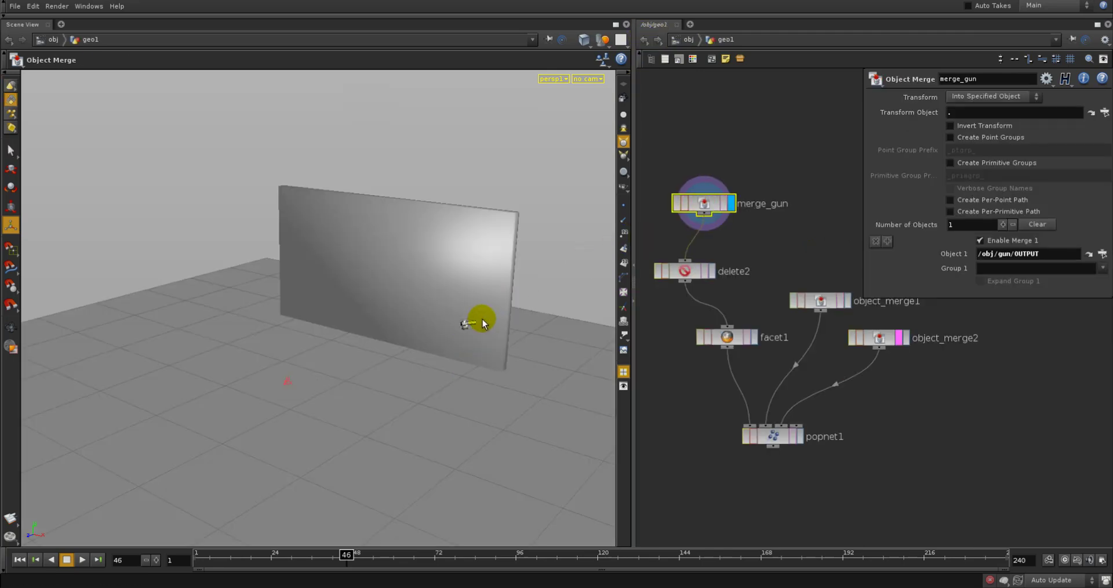
{"action": "left_click", "coordinate": [510, 180]}
{"action": "left_click", "coordinate": [605, 44]}
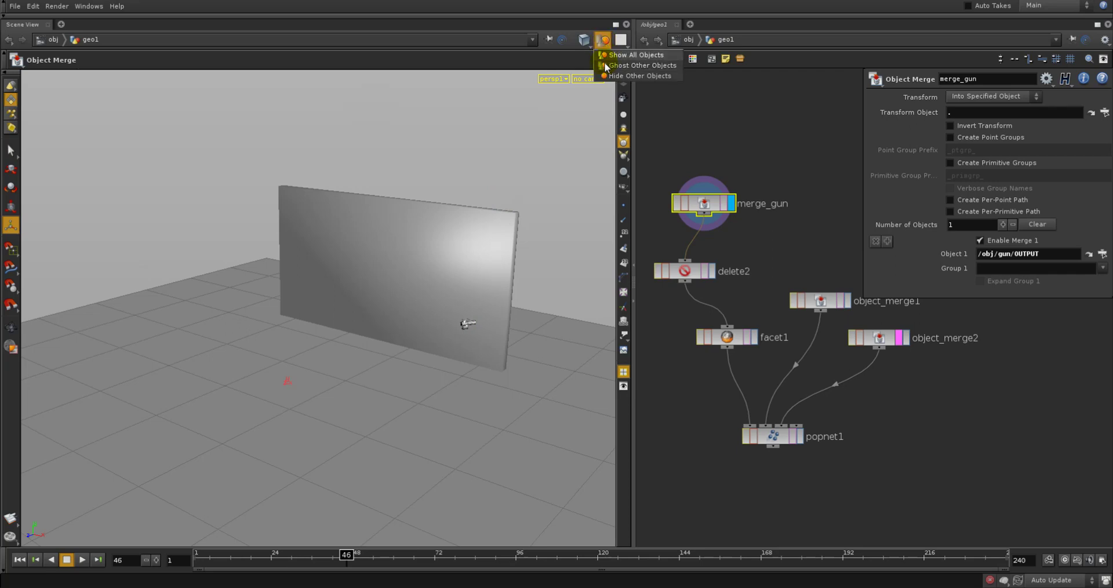
{"action": "left_click", "coordinate": [604, 76]}
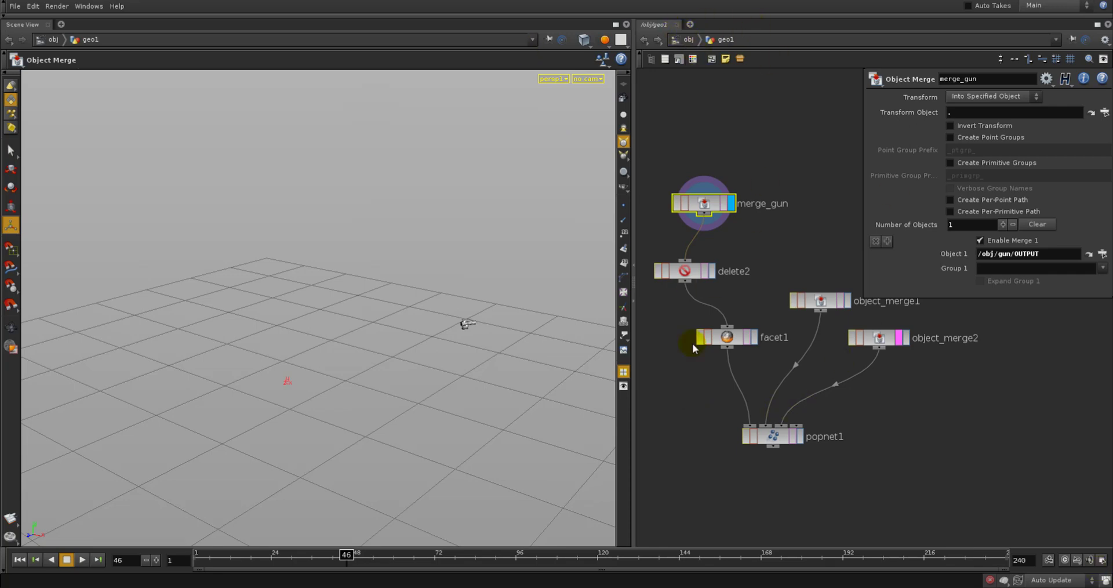
{"action": "left_click", "coordinate": [605, 40]}
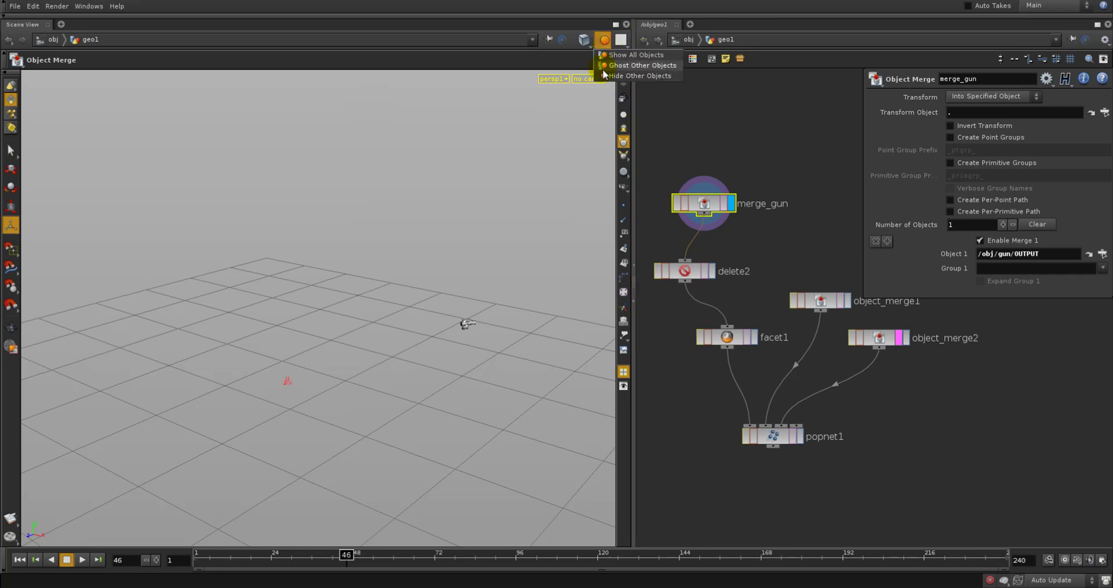
{"action": "left_click", "coordinate": [604, 76]}
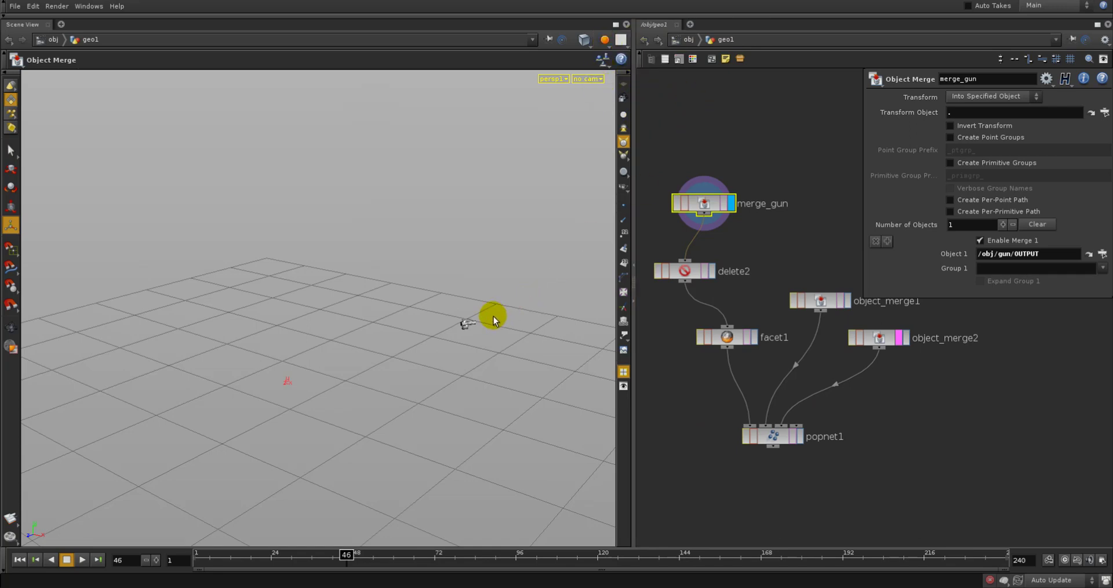
Examine the merge_gun geometry and its placement relative to the world origin
{"action": "right_click_drag", "start_coordinate": [489, 325], "coordinate": [259, 338], "text": "alt"}
{"action": "left_click_drag", "start_coordinate": [288, 393], "coordinate": [479, 378], "text": "alt"}
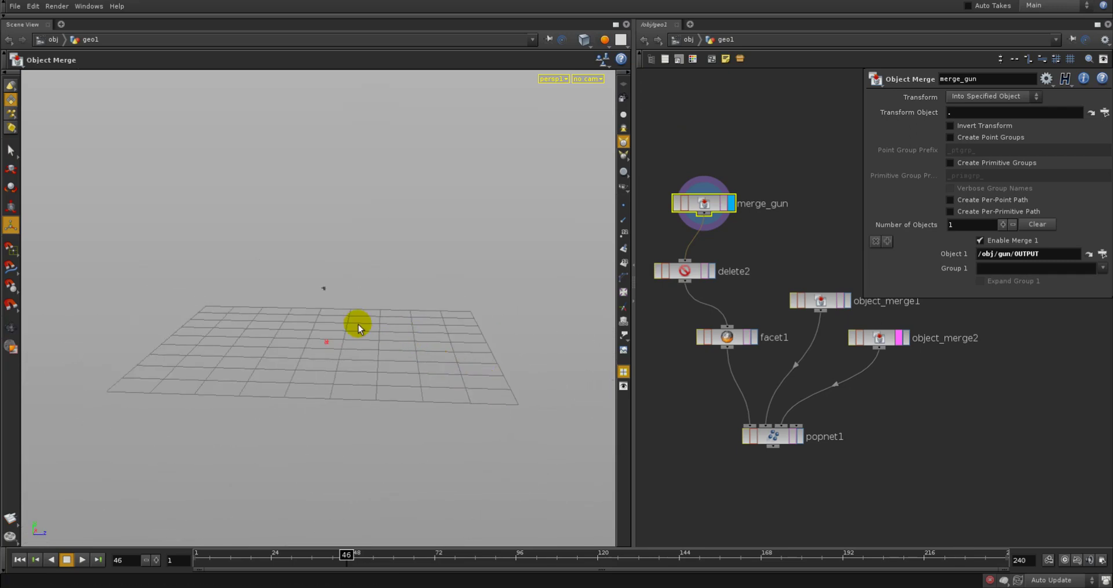
{"action": "key", "text": "space+h"}
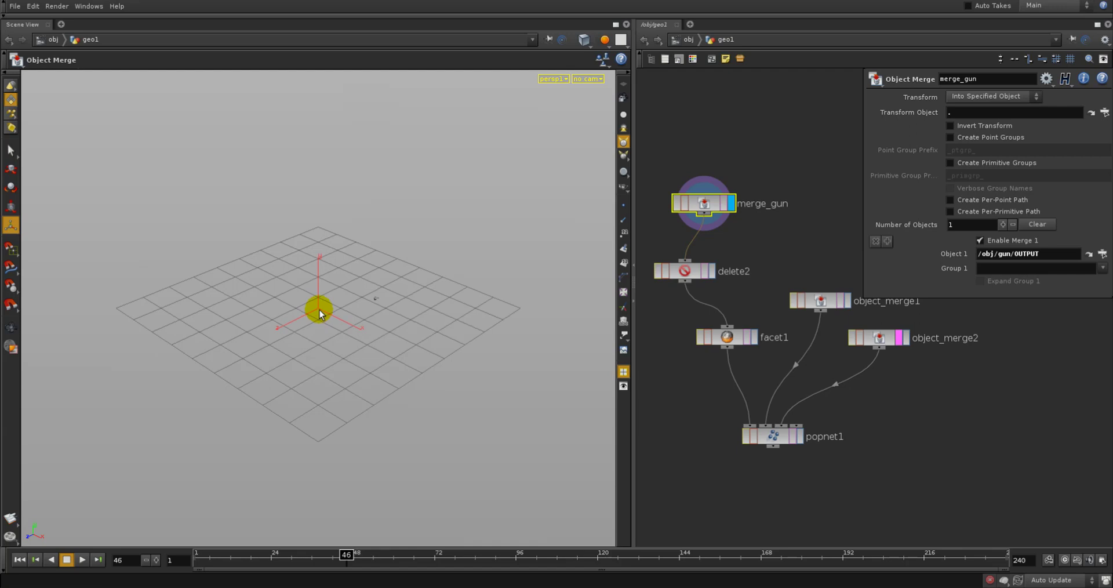
{"action": "left_click", "coordinate": [705, 202]}
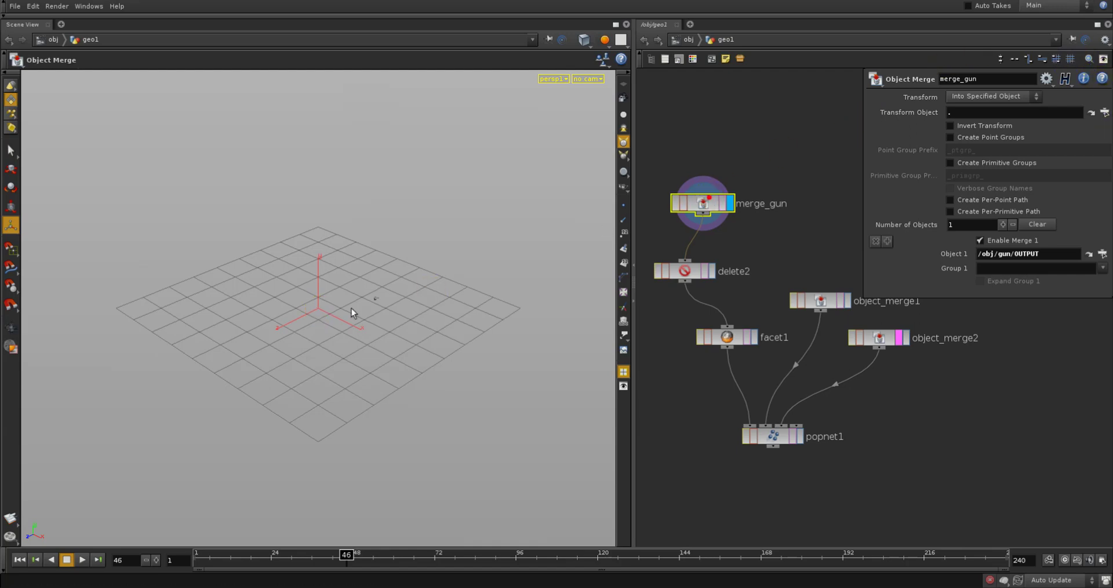
{"action": "right_click_drag", "start_coordinate": [418, 318], "coordinate": [631, 245]}
{"action": "left_click_drag", "start_coordinate": [549, 268], "coordinate": [489, 263]}
{"action": "right_click_drag", "start_coordinate": [488, 262], "coordinate": [457, 267]}
{"action": "left_click_drag", "start_coordinate": [457, 267], "coordinate": [392, 243]}
{"action": "right_click_drag", "start_coordinate": [392, 244], "coordinate": [462, 241]}
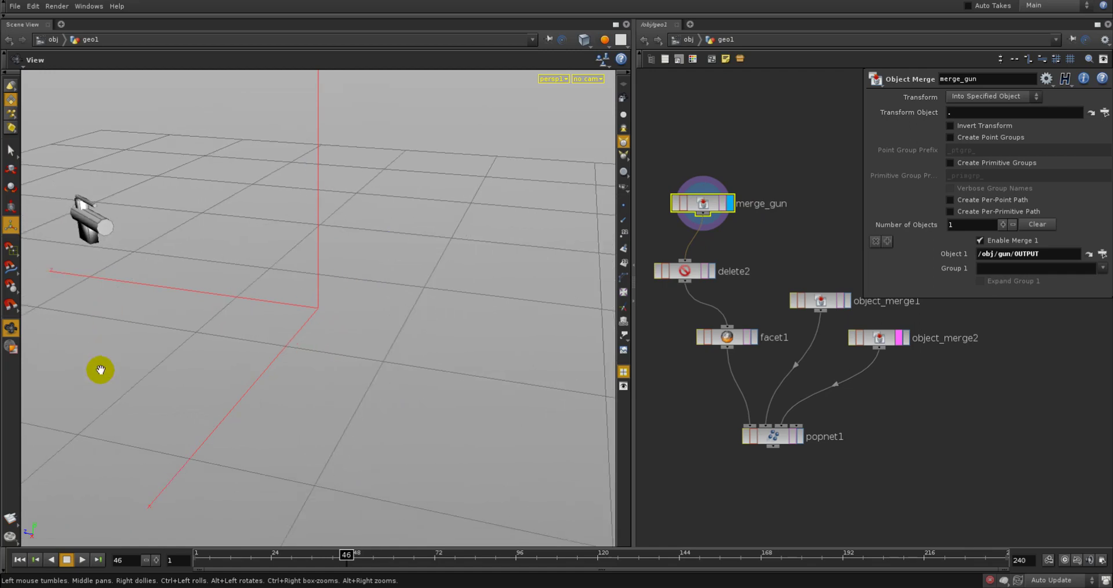
{"action": "middle_click_drag", "start_coordinate": [102, 360], "coordinate": [241, 390]}
{"action": "right_click_drag", "start_coordinate": [241, 391], "coordinate": [308, 341]}
{"action": "left_click_drag", "start_coordinate": [308, 341], "coordinate": [310, 305]}
{"action": "key", "text": "Return"}
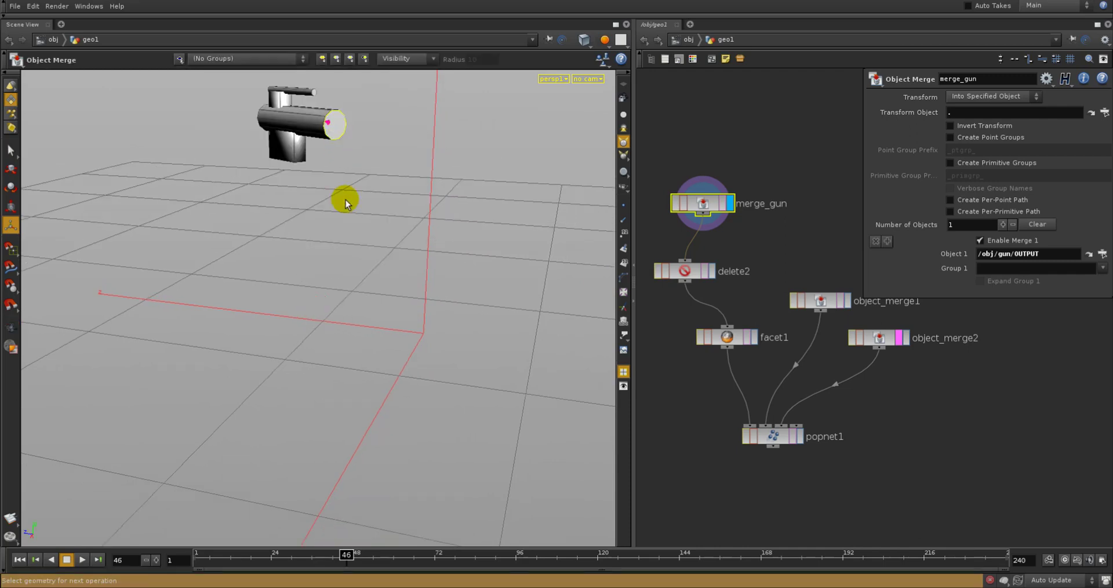
Frame the gun and inspect it from several angles, including the round end face of its barrel
{"action": "key", "text": "space+h"}
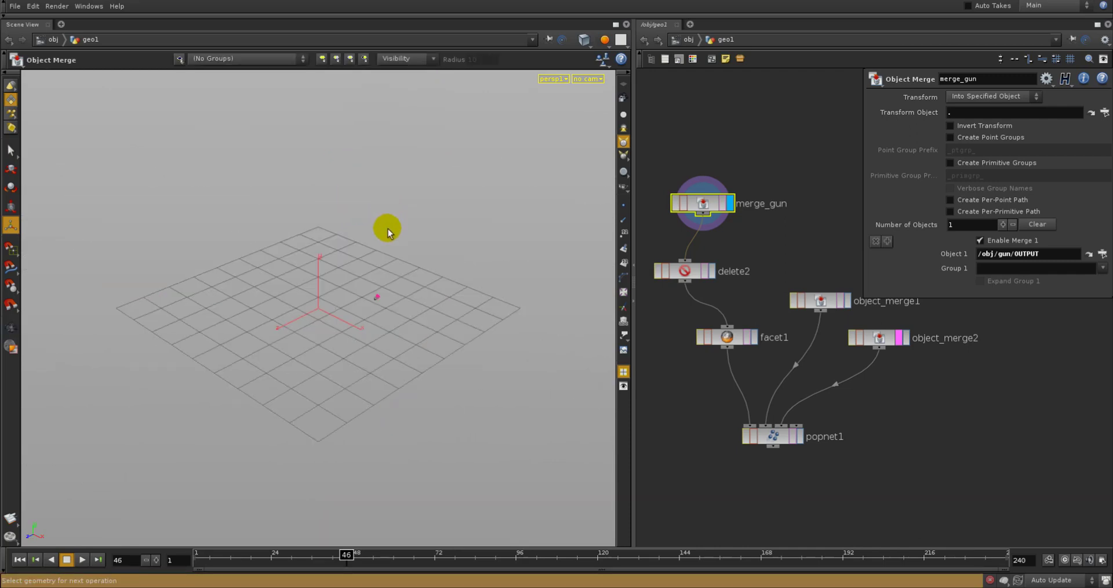
{"action": "key", "text": "space+g"}
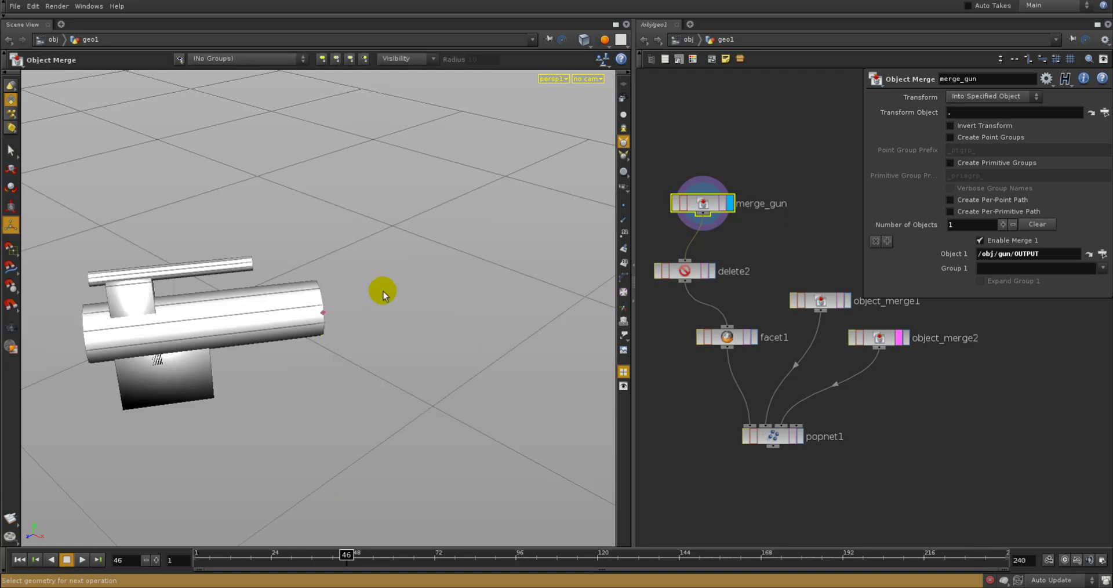
{"action": "right_click_drag", "start_coordinate": [383, 290], "coordinate": [383, 313]}
{"action": "left_click_drag", "start_coordinate": [382, 313], "coordinate": [286, 305]}
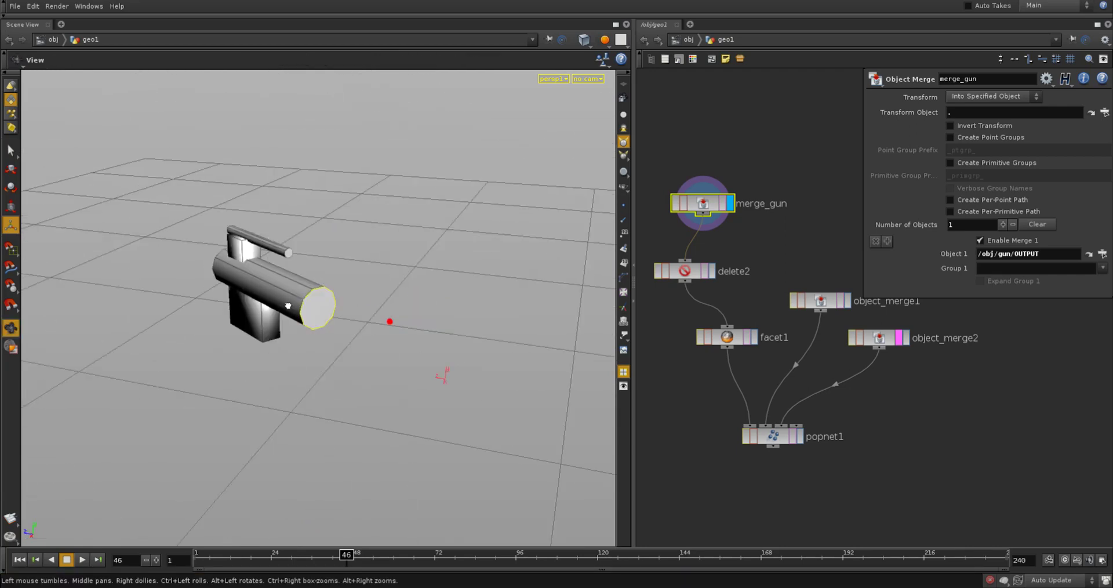
{"action": "right_click_drag", "start_coordinate": [286, 305], "coordinate": [377, 290]}
{"action": "left_click_drag", "start_coordinate": [383, 287], "coordinate": [184, 307]}
{"action": "right_click_drag", "start_coordinate": [184, 308], "coordinate": [119, 311]}
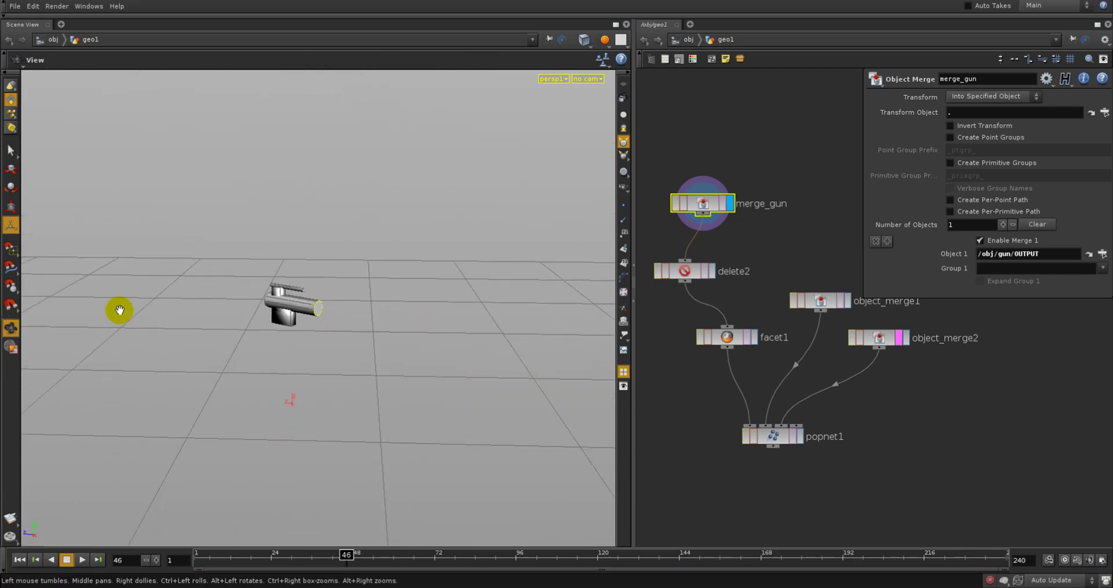
{"action": "key", "text": "space+h"}
{"action": "left_click_drag", "start_coordinate": [282, 314], "coordinate": [142, 303]}
{"action": "right_click_drag", "start_coordinate": [179, 307], "coordinate": [301, 280]}
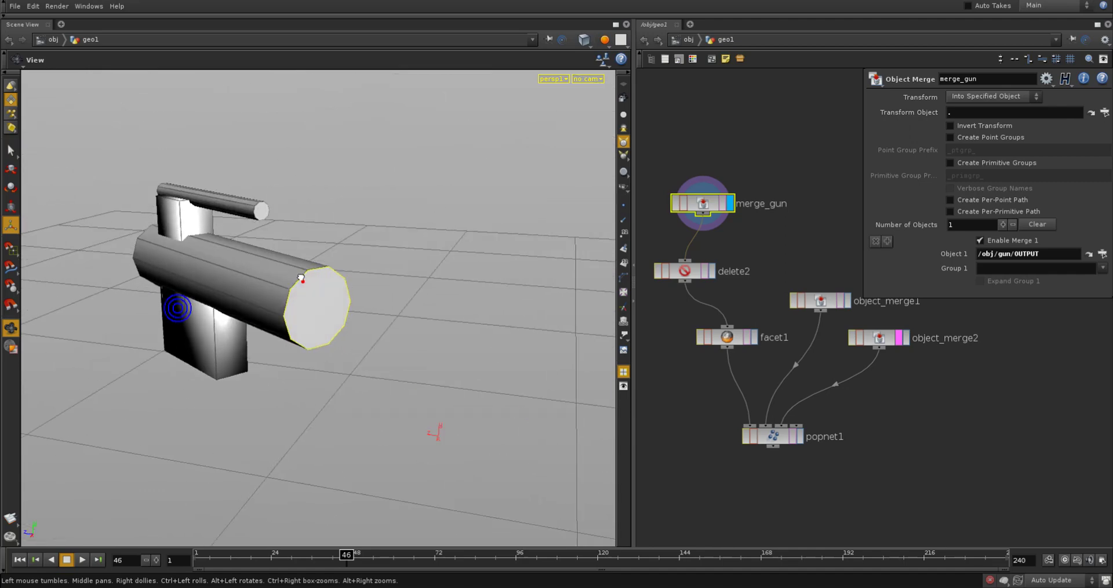
{"action": "right_click_drag", "start_coordinate": [460, 325], "coordinate": [335, 385]}
{"action": "left_click_drag", "start_coordinate": [370, 372], "coordinate": [355, 352]}
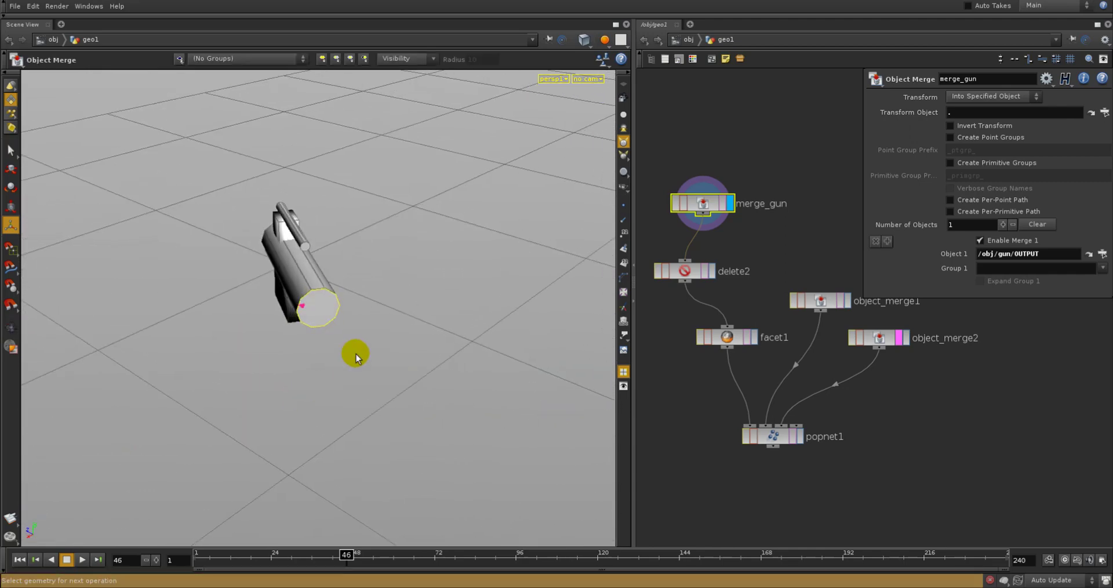
{"action": "right_click_drag", "start_coordinate": [354, 354], "coordinate": [315, 341]}
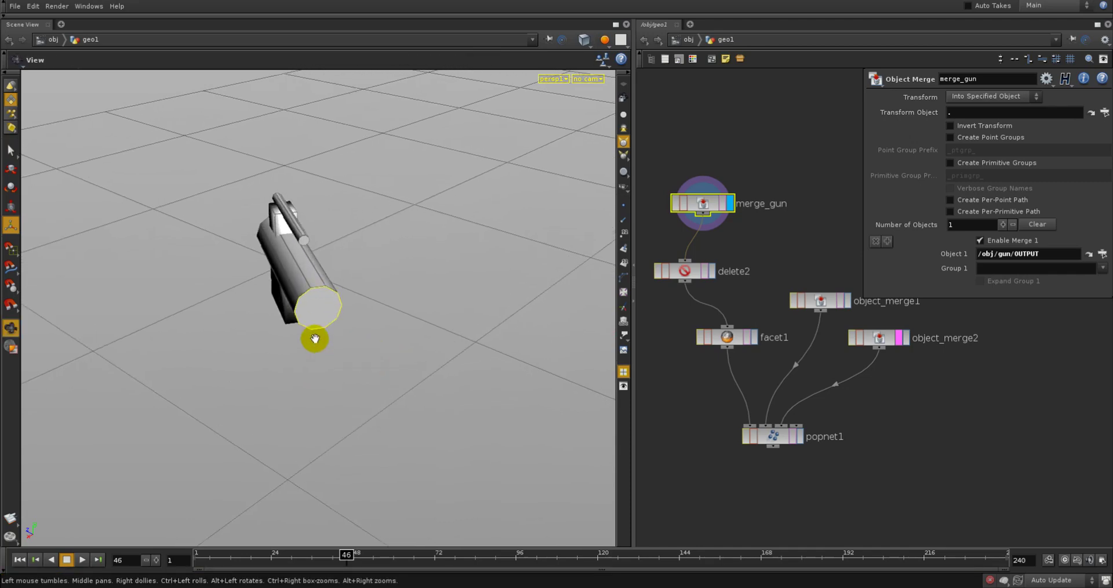
{"action": "left_click_drag", "start_coordinate": [315, 340], "coordinate": [383, 330]}
{"action": "right_click_drag", "start_coordinate": [382, 331], "coordinate": [87, 400]}
{"action": "left_click_drag", "start_coordinate": [493, 417], "coordinate": [487, 493]}
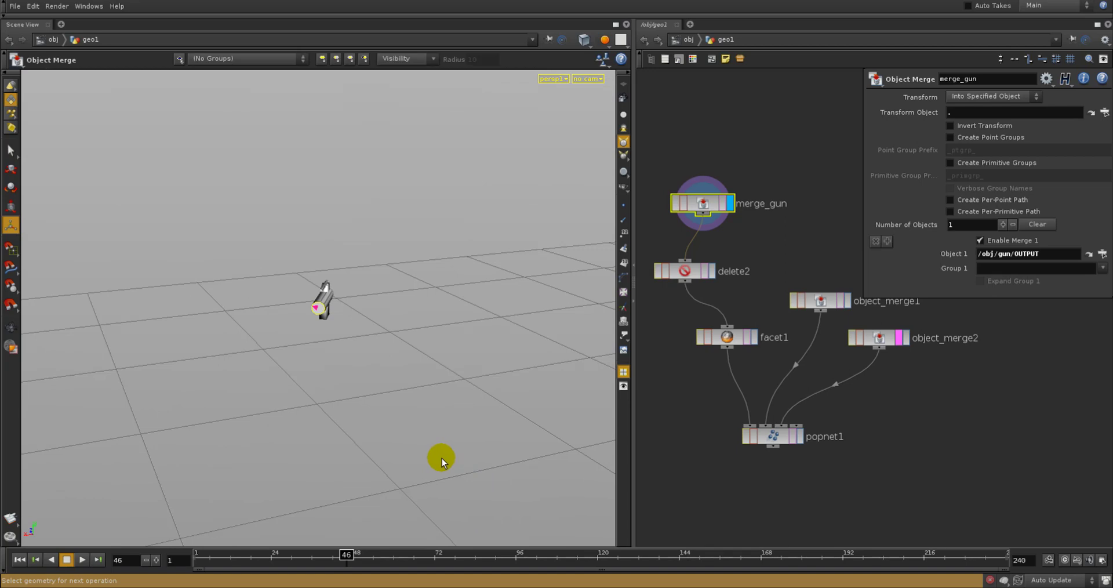
Reset to the home view and examine the gun from the side together with the origin axes
{"action": "key", "text": "space+g"}
{"action": "right_click_drag", "start_coordinate": [371, 371], "coordinate": [197, 350]}
{"action": "key", "text": "space+h"}
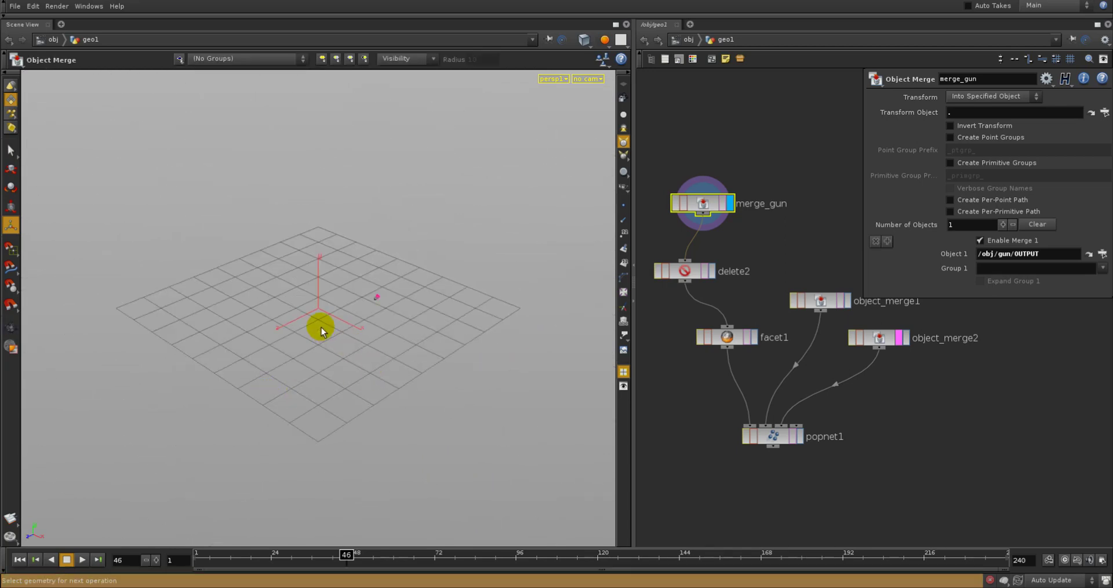
{"action": "right_click_drag", "start_coordinate": [344, 326], "coordinate": [497, 425]}
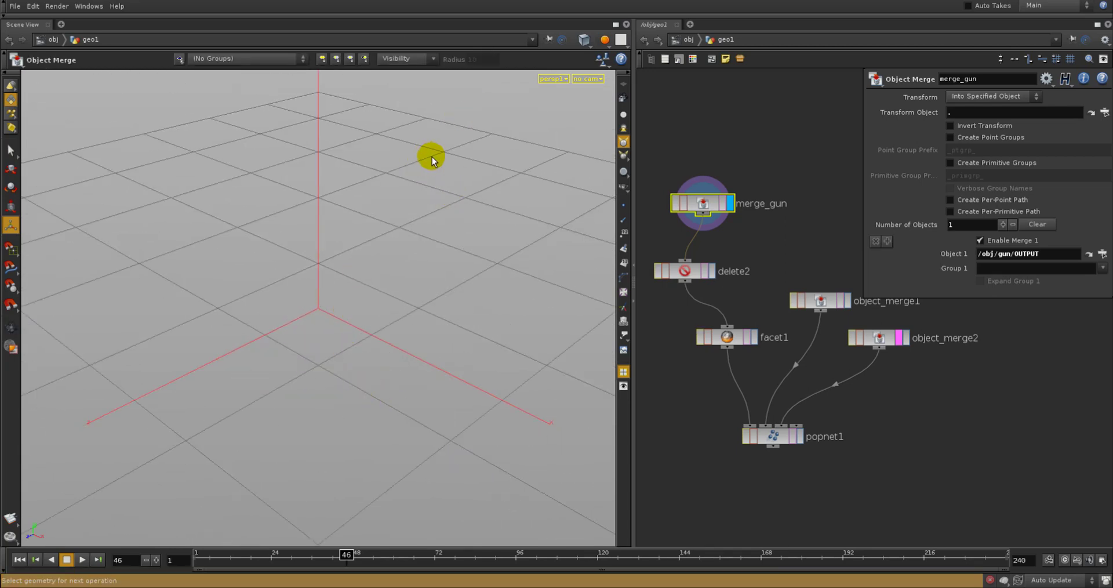
{"action": "right_click_drag", "start_coordinate": [487, 241], "coordinate": [353, 269]}
{"action": "middle_click_drag", "start_coordinate": [513, 270], "coordinate": [330, 279]}
{"action": "right_click_drag", "start_coordinate": [354, 330], "coordinate": [487, 301]}
{"action": "left_click_drag", "start_coordinate": [556, 271], "coordinate": [510, 267]}
{"action": "middle_click_drag", "start_coordinate": [74, 186], "coordinate": [241, 338]}
{"action": "mouse_move", "coordinate": [241, 338]}
{"action": "left_mouse_down"}
{"action": "mouse_move", "coordinate": [228, 323]}
{"action": "mouse_move", "coordinate": [256, 327]}
{"action": "left_mouse_up"}
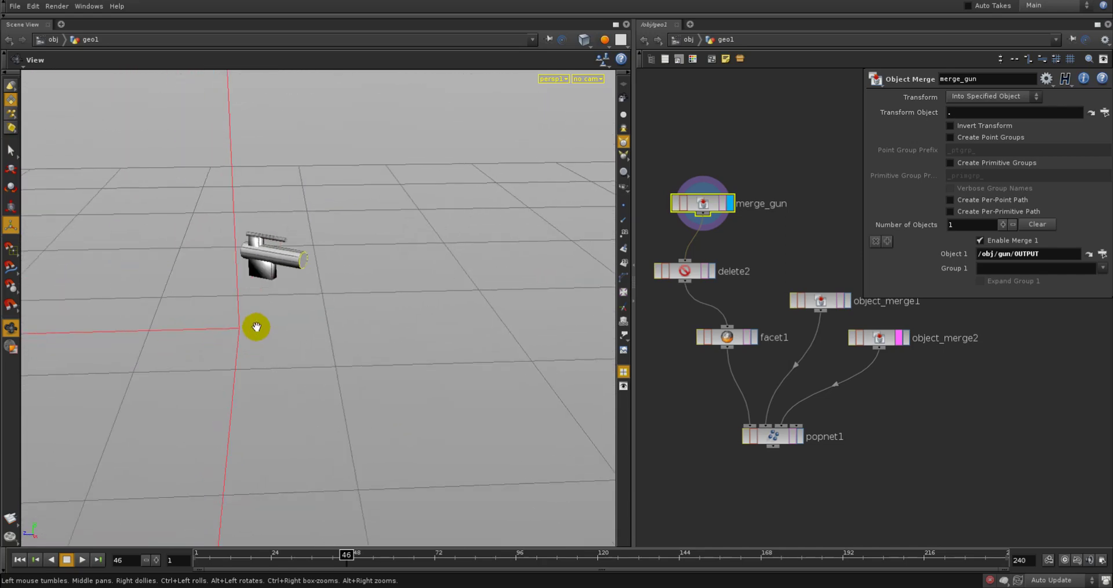
{"action": "right_click_drag", "start_coordinate": [258, 326], "coordinate": [290, 318]}
{"action": "left_click_drag", "start_coordinate": [290, 317], "coordinate": [226, 303]}
{"action": "right_click_drag", "start_coordinate": [224, 300], "coordinate": [250, 295]}
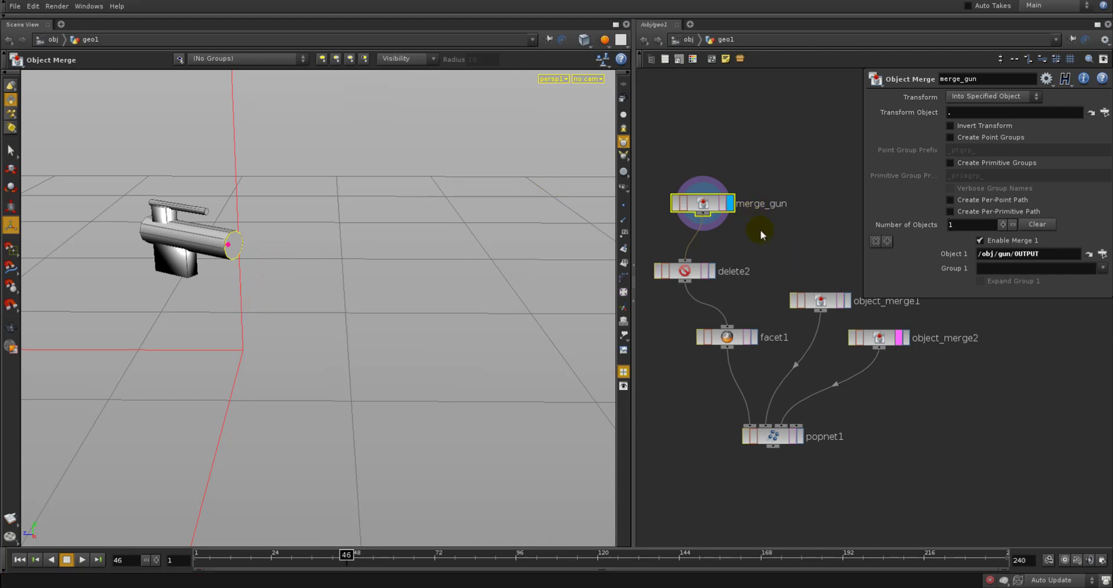
Display delete2, facet1 and object_merge1 in turn, then return to facet1 and examine the isolated barrel face and Facet parameters
{"action": "middle_click_drag", "start_coordinate": [760, 230], "coordinate": [760, 236]}
{"action": "left_click", "coordinate": [708, 211]}
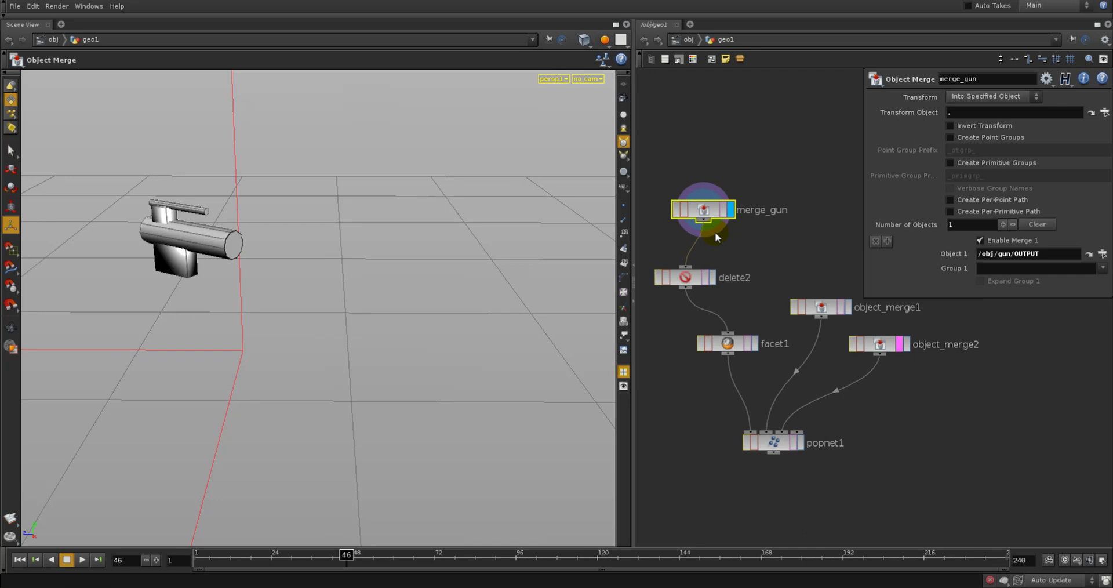
{"action": "left_click", "coordinate": [712, 278]}
{"action": "left_click", "coordinate": [757, 343]}
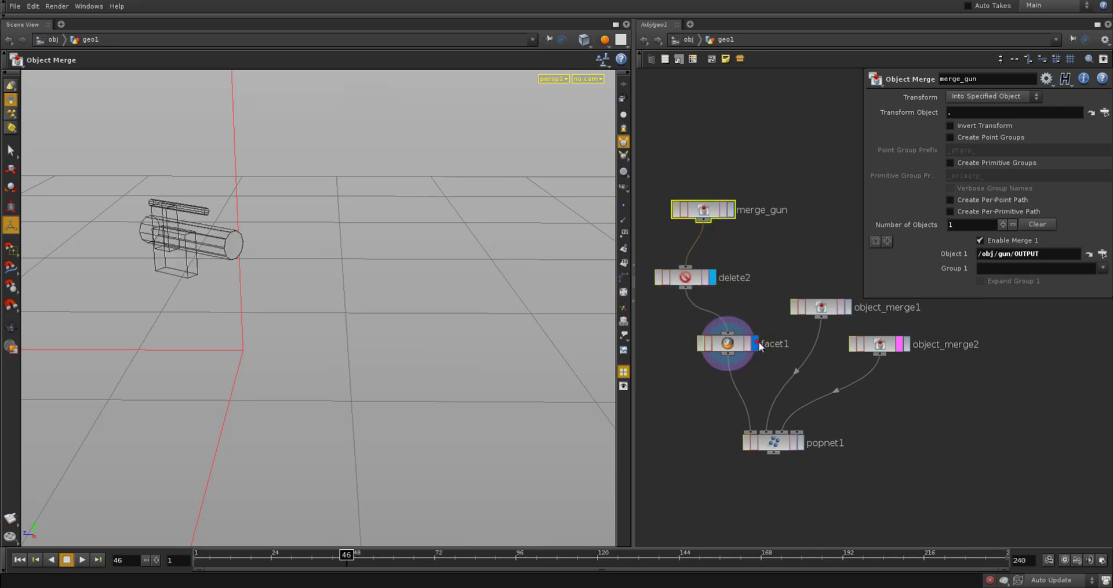
{"action": "left_click", "coordinate": [848, 307]}
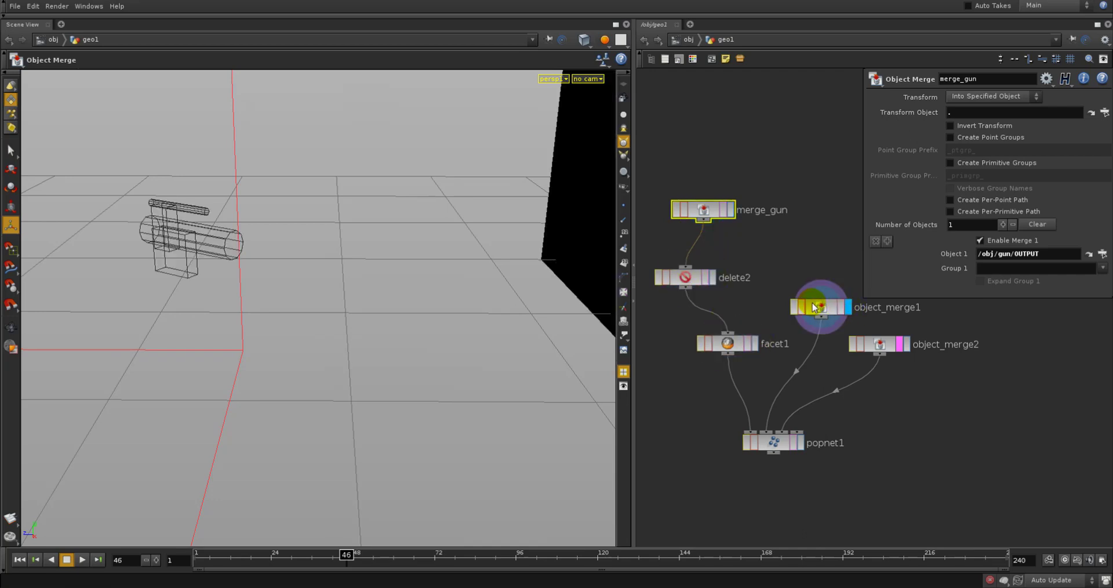
{"action": "left_click", "coordinate": [756, 343]}
{"action": "left_click", "coordinate": [727, 344]}
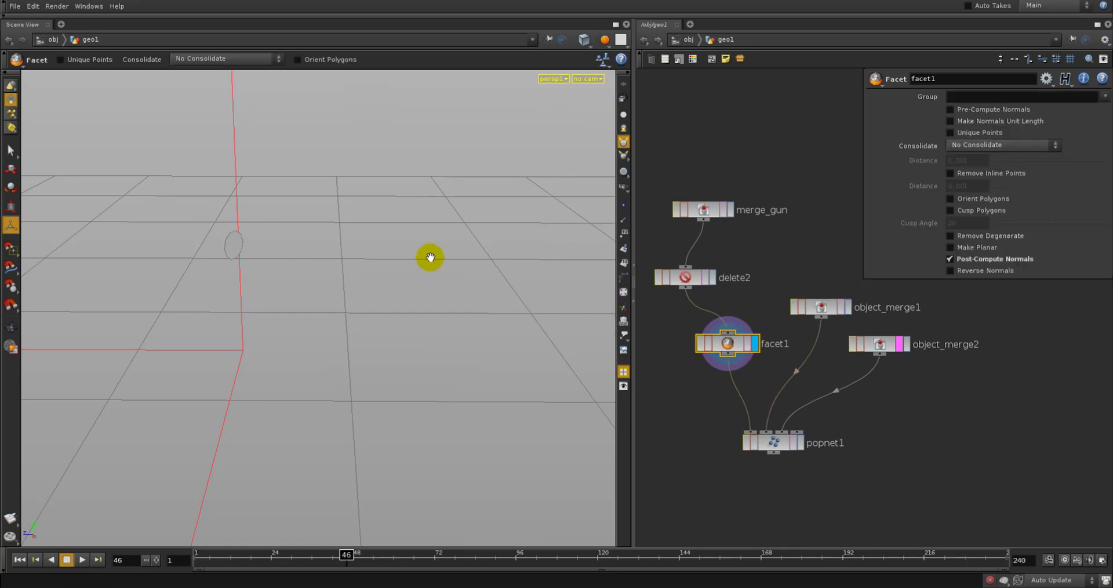
{"action": "right_click_drag", "start_coordinate": [431, 256], "coordinate": [348, 316], "text": "alt"}
{"action": "middle_click_drag", "start_coordinate": [348, 315], "coordinate": [333, 313], "text": "alt"}
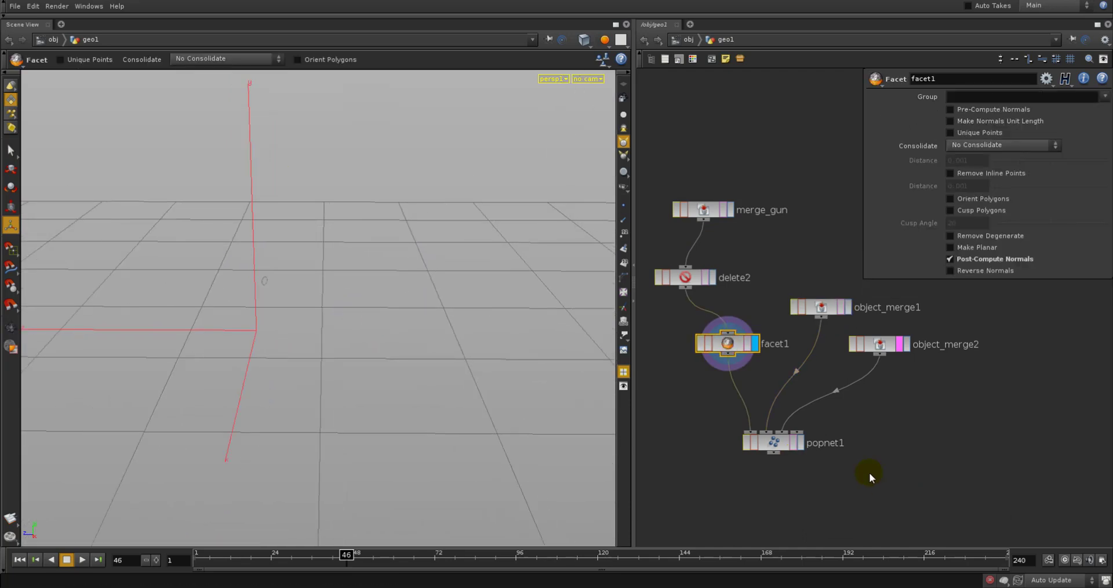
Display popnet1 and preview its particle emission by scrubbing the timeline from frame 1 to frame 65
{"action": "left_click", "coordinate": [197, 557]}
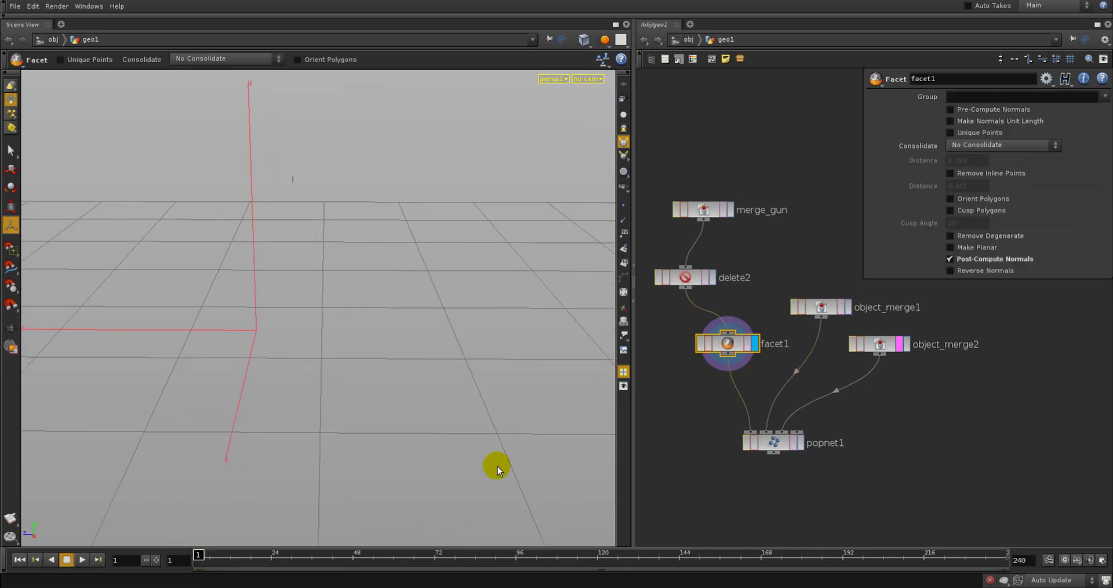
{"action": "left_click", "coordinate": [779, 445]}
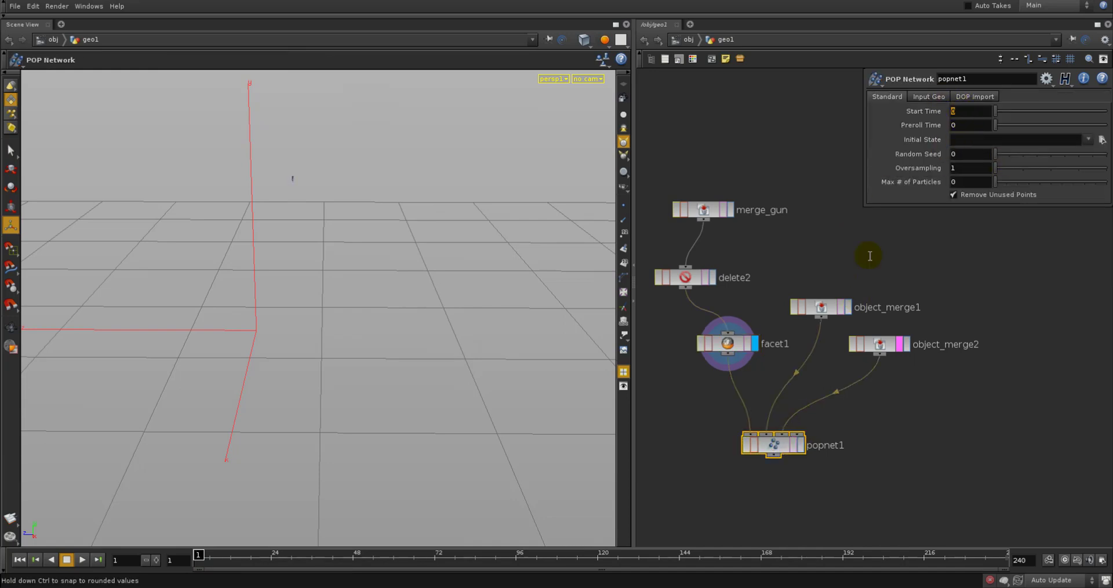
{"action": "left_click", "coordinate": [802, 444]}
{"action": "left_click_drag", "start_coordinate": [210, 558], "coordinate": [412, 406]}
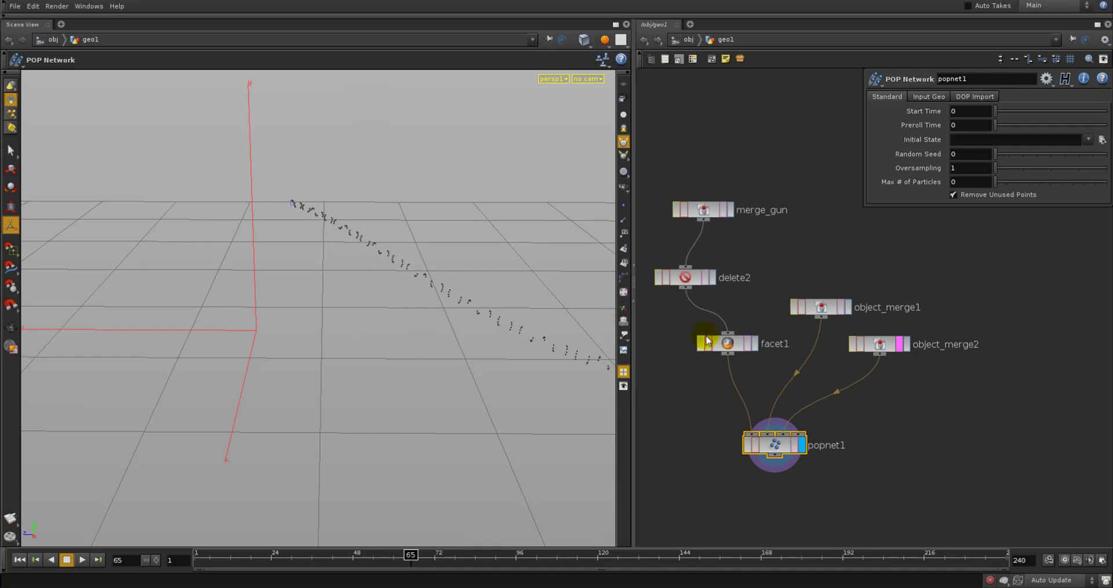
Display facet1 and scrub the timeline to frame 47 to review the emitter face's motion
{"action": "left_click", "coordinate": [754, 345]}
{"action": "left_click", "coordinate": [742, 339]}
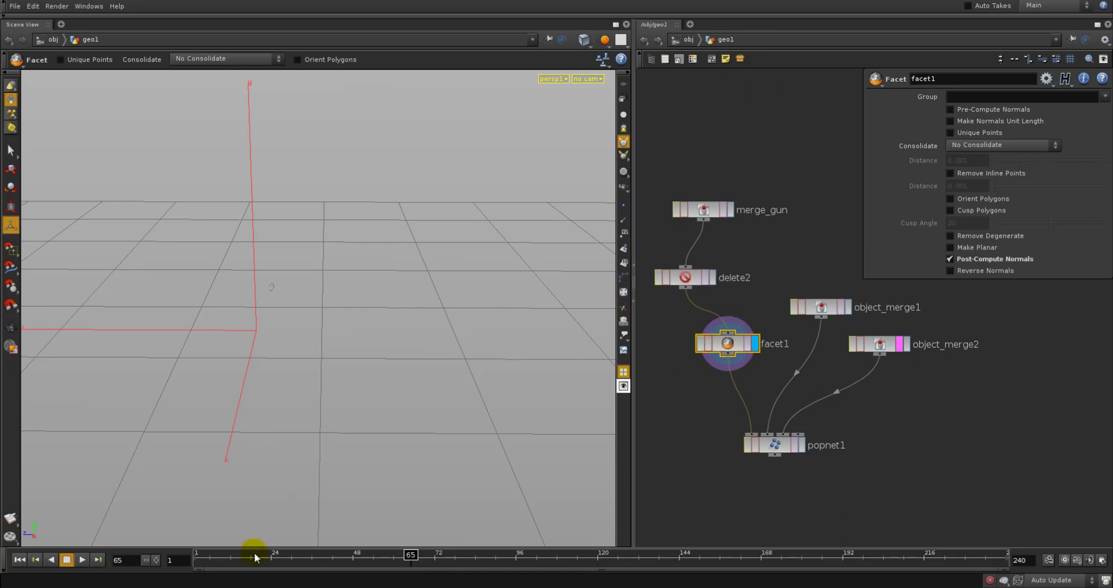
{"action": "left_click_drag", "start_coordinate": [256, 557], "coordinate": [332, 515]}
Select popnet1 while keeping facet1 displayed, and scrub from frame 1 to frame 55 to compare particles with the emitter
{"action": "middle_click_drag", "start_coordinate": [833, 424], "coordinate": [809, 430]}
{"action": "left_click", "coordinate": [827, 427]}
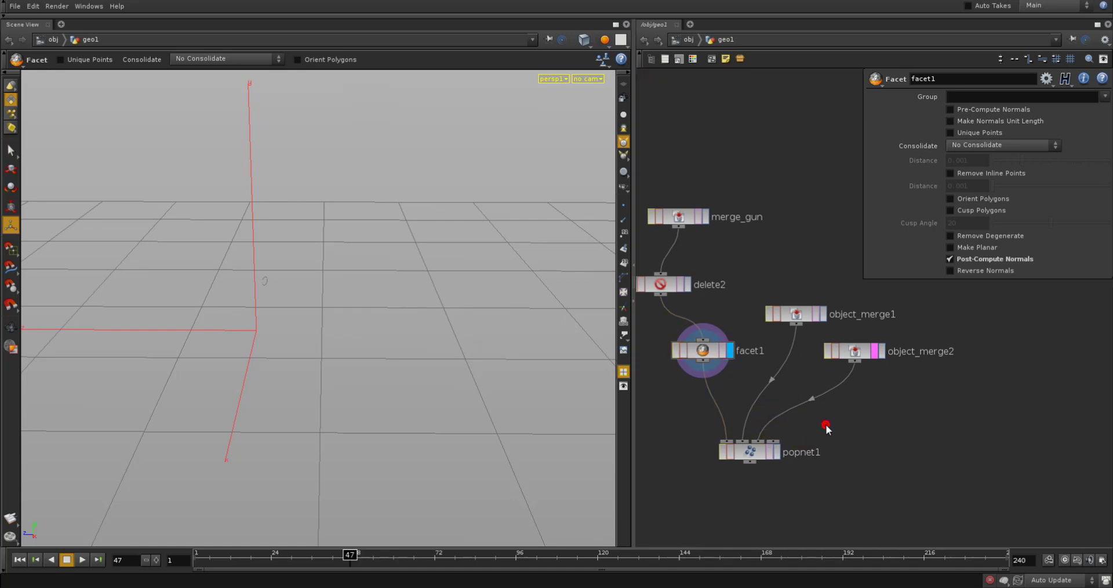
{"action": "left_click", "coordinate": [751, 454]}
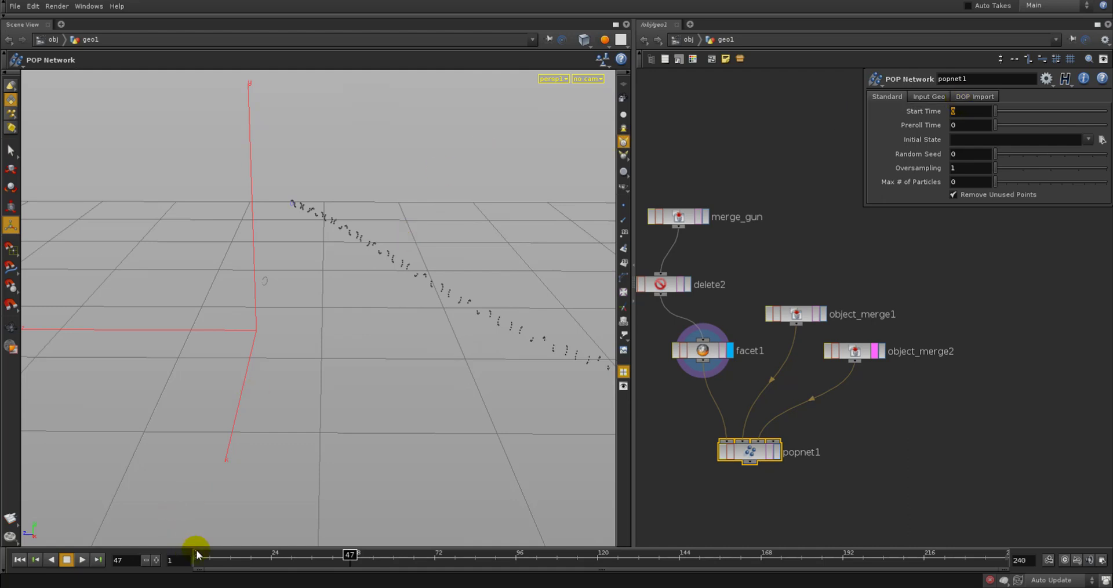
{"action": "left_click_drag", "start_coordinate": [197, 555], "coordinate": [377, 558]}
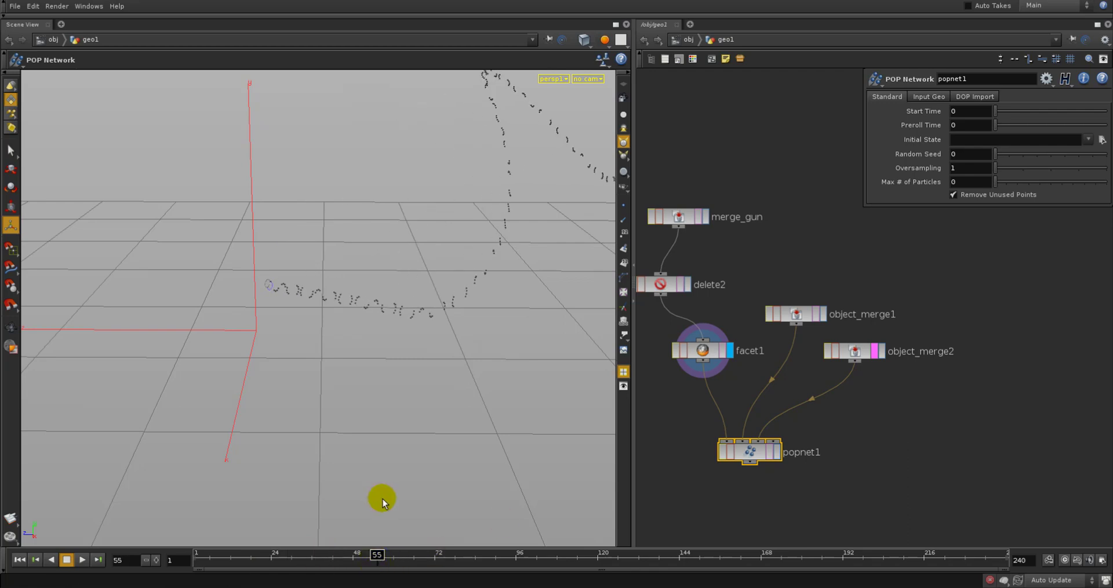
Set popnet1's Start Time to the expression 55/$FPS and scrub back to frame 1 to check the emission
{"action": "left_click", "coordinate": [957, 111]}
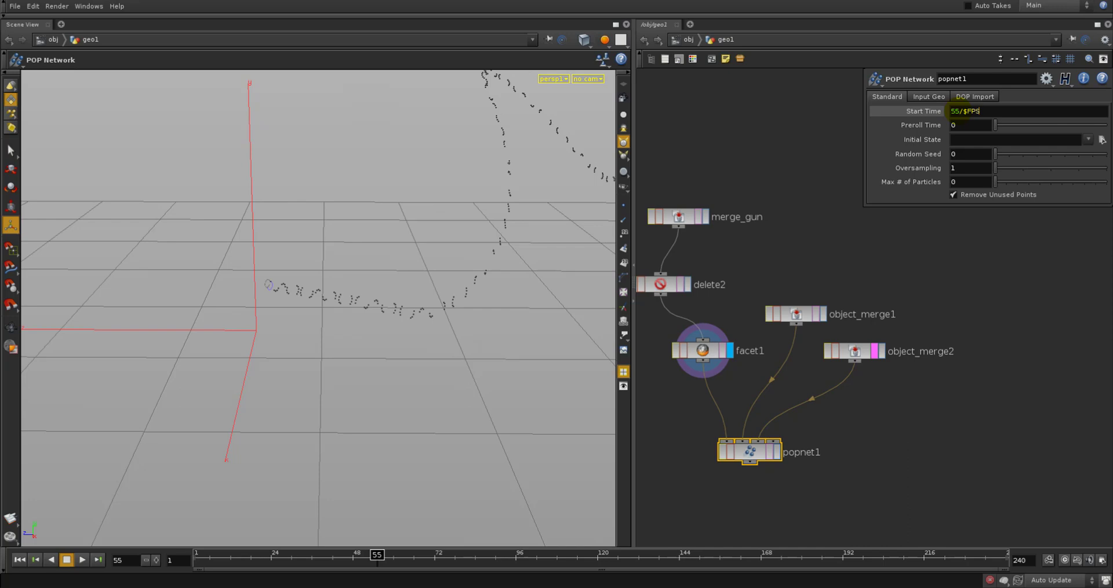
{"action": "key", "text": "Return"}
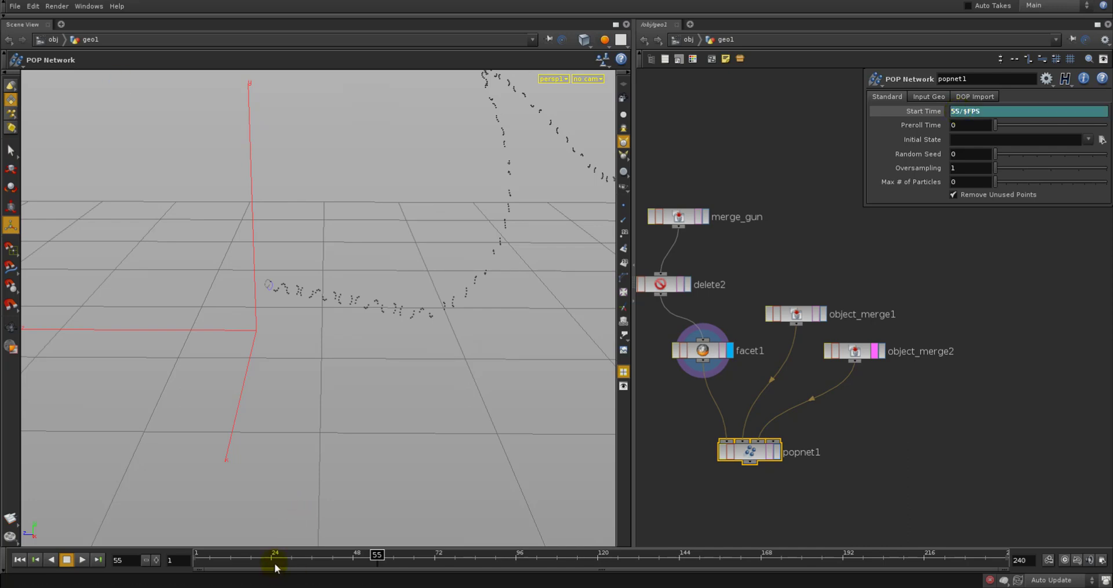
{"action": "left_click_drag", "start_coordinate": [273, 563], "coordinate": [149, 523]}
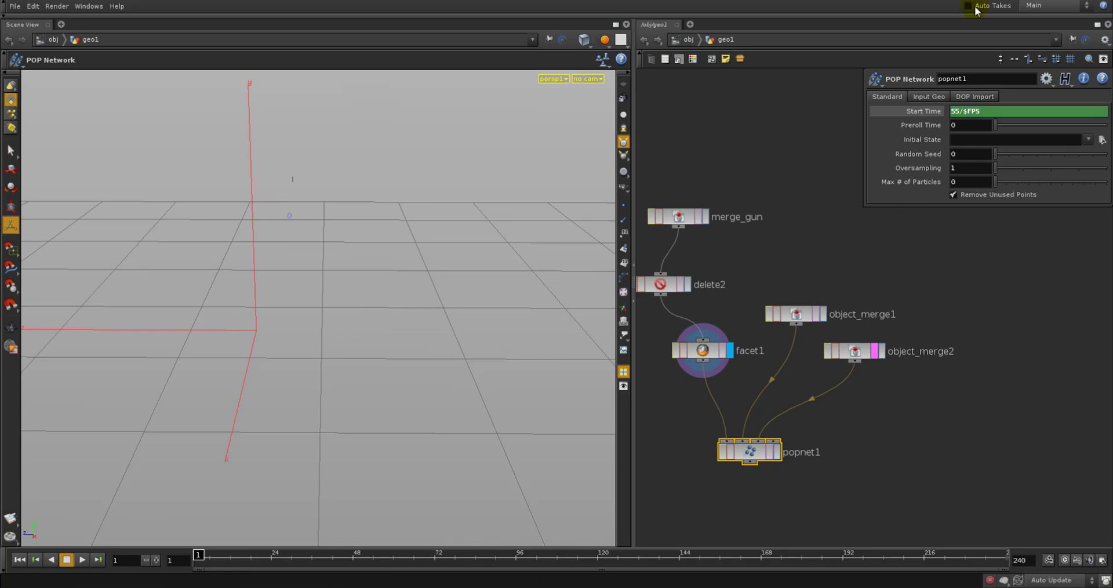
Delete the Start Time expression on popnet1 and reset the value to 0
{"action": "left_click", "coordinate": [925, 111]}
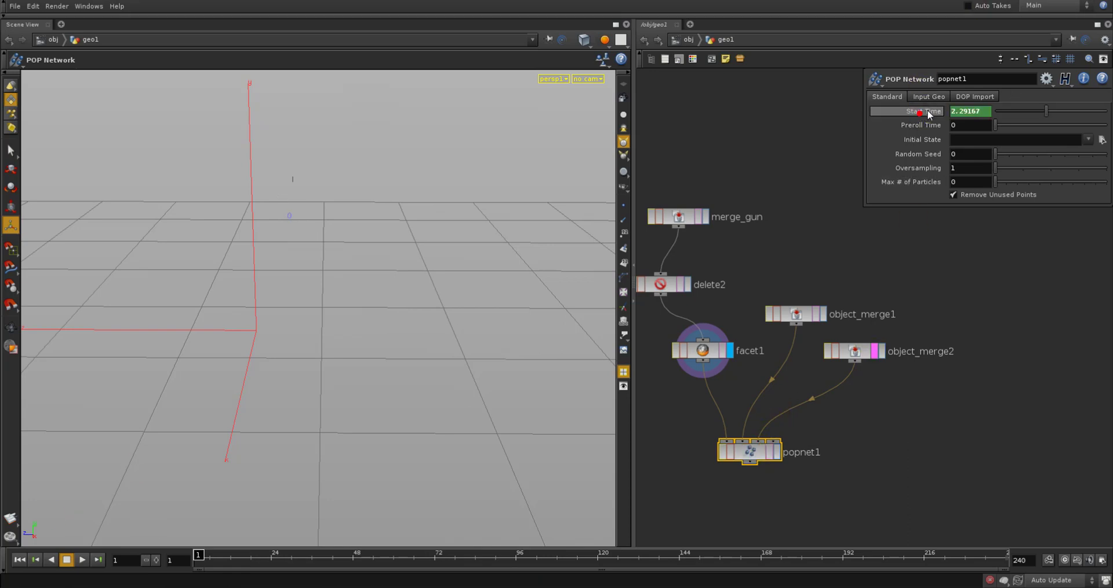
{"action": "right_click", "coordinate": [927, 111]}
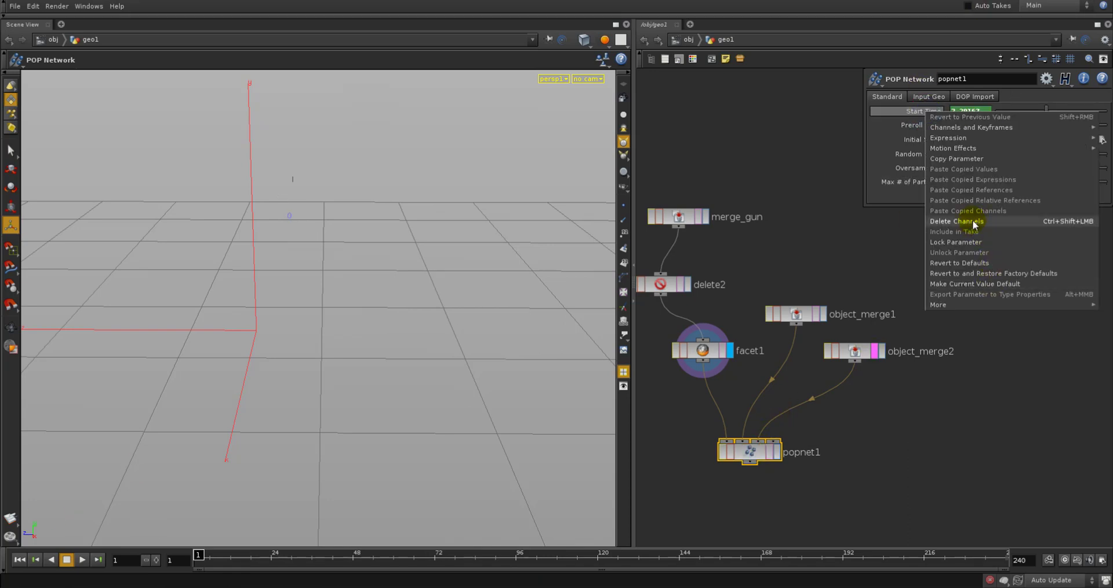
{"action": "left_click", "coordinate": [973, 223]}
{"action": "left_click_drag", "start_coordinate": [1004, 111], "coordinate": [988, 112]}
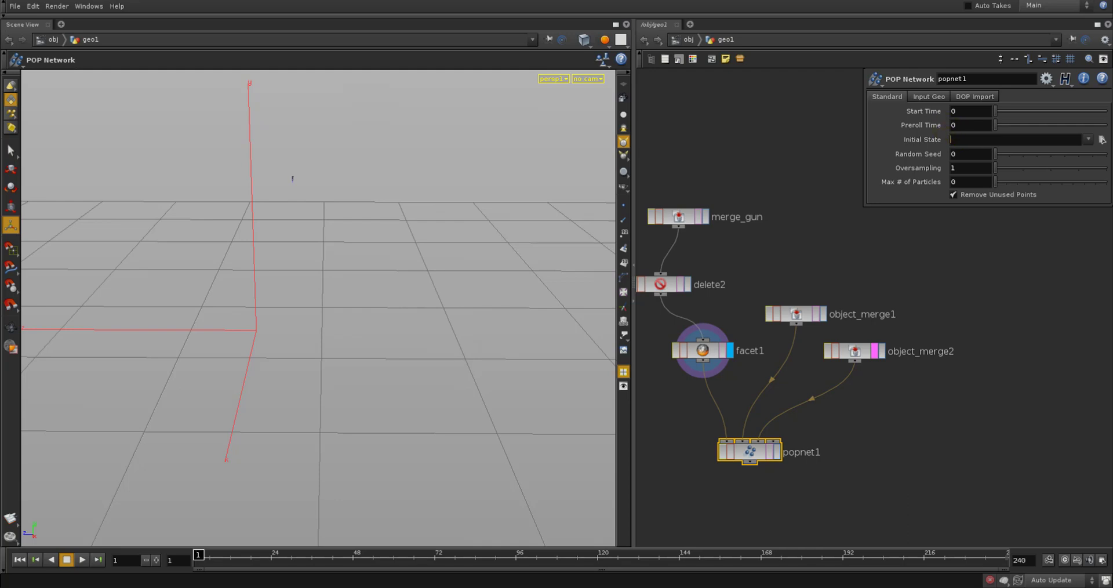
Set popnet1's Oversampling to 100 and play the simulation from frame 1 to frame 29
{"action": "double_click", "coordinate": [963, 169]}
{"action": "left_click", "coordinate": [960, 170]}
{"action": "double_click", "coordinate": [962, 171]}
{"action": "left_click", "coordinate": [963, 167]}
{"action": "left_click", "coordinate": [969, 166]}
{"action": "type", "text": "00"}
{"action": "key", "text": "Return"}
{"action": "left_click", "coordinate": [82, 559]}
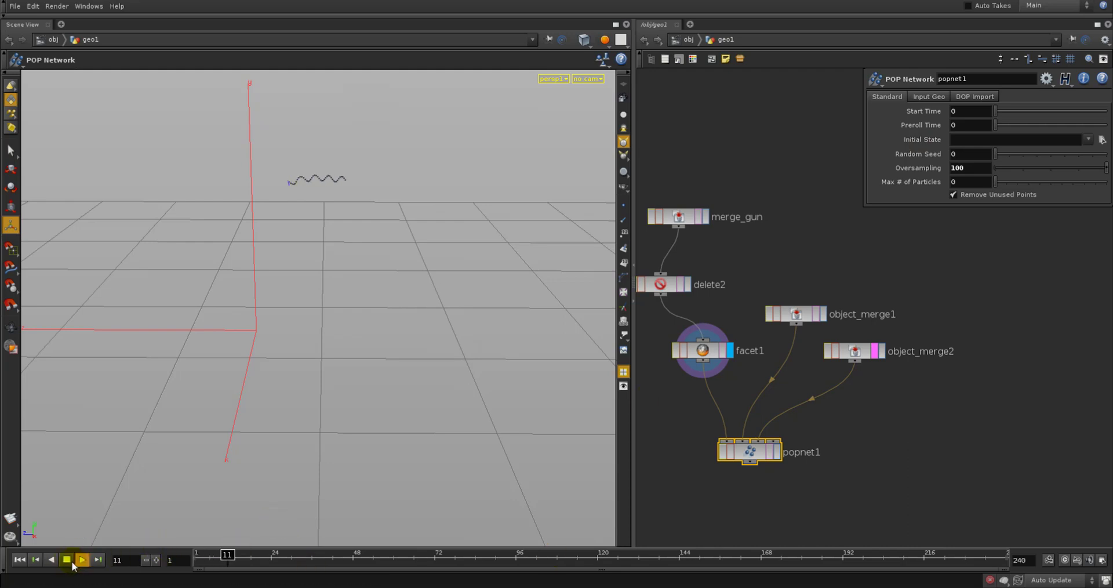
{"action": "left_click", "coordinate": [67, 560]}
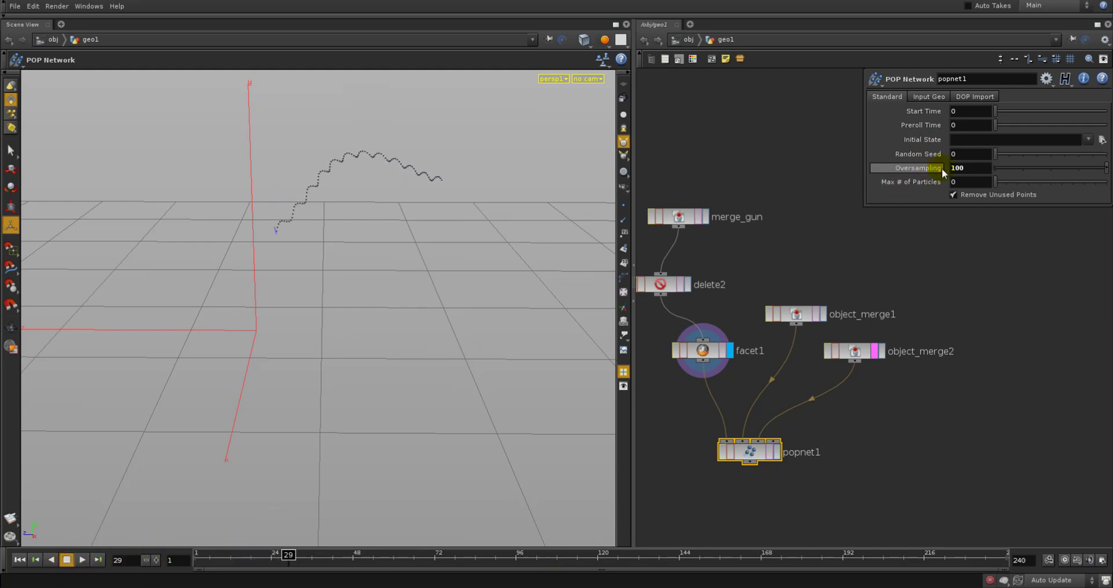
Restore popnet1's Oversampling to 1 and return the timeline to frame 1
{"action": "left_click", "coordinate": [963, 168]}
{"action": "type", "text": "1"}
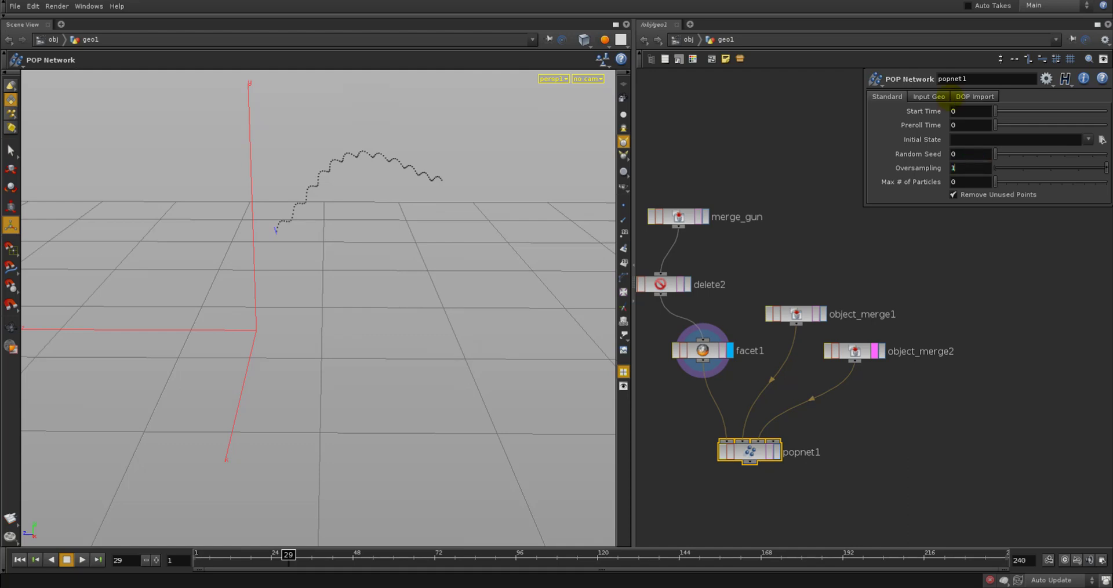
{"action": "key", "text": "Return"}
{"action": "left_click", "coordinate": [18, 560]}
{"action": "mouse_move", "coordinate": [199, 557]}
{"action": "left_mouse_down"}
{"action": "mouse_move", "coordinate": [301, 554]}
{"action": "mouse_move", "coordinate": [131, 548]}
{"action": "left_mouse_up"}
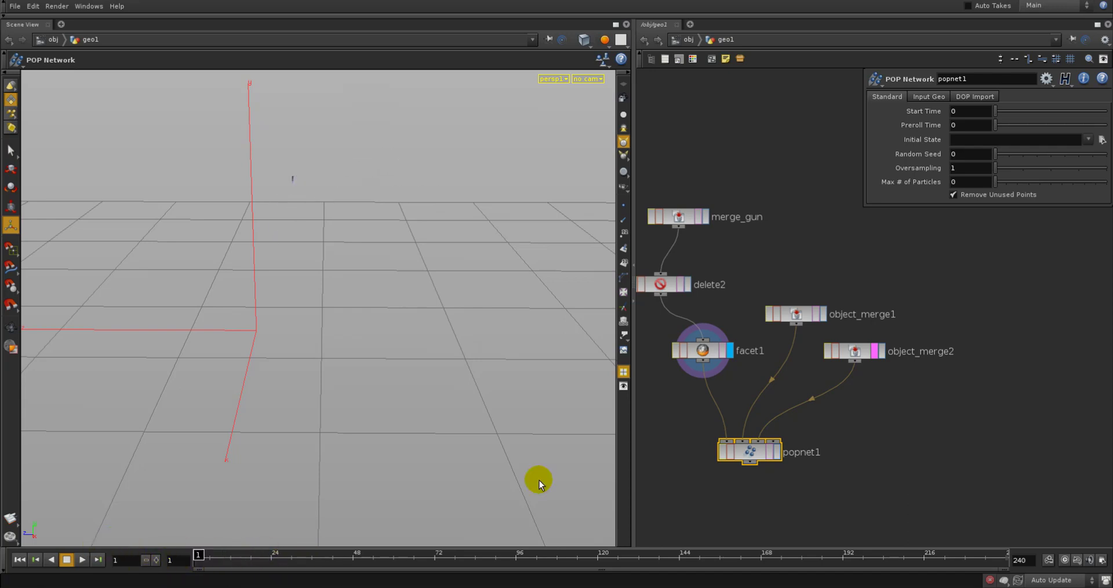
Enter the popnet1 network and delete its existing source1 node
{"action": "left_click", "coordinate": [750, 450]}
{"action": "double_click", "coordinate": [750, 451]}
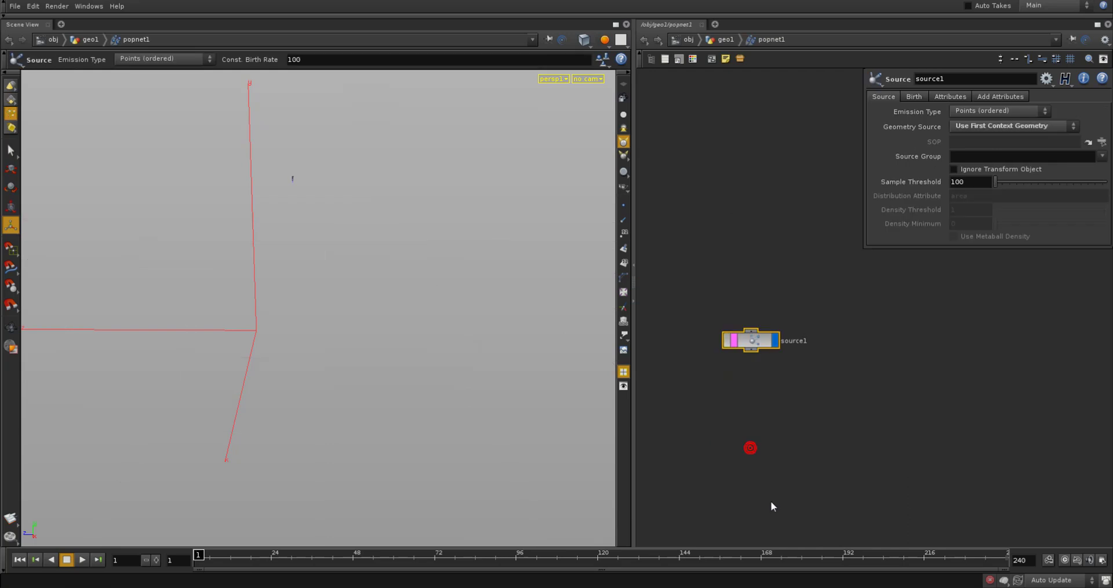
{"action": "left_click_drag", "start_coordinate": [729, 404], "coordinate": [800, 258]}
{"action": "key", "text": "Delete"}
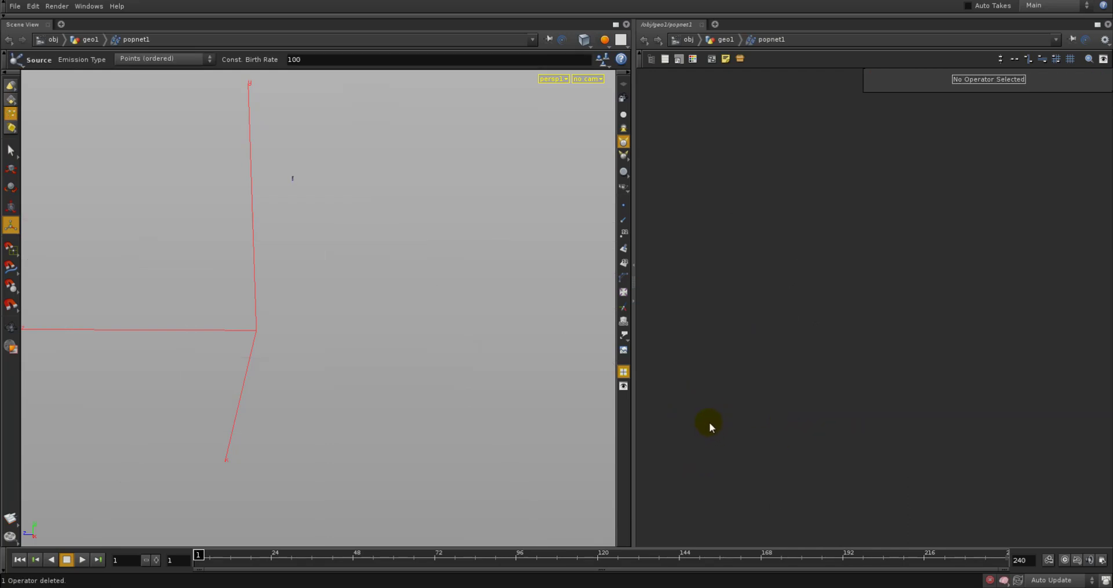
Add a new Source node in the empty popnet1 network and position it
{"action": "key", "text": "Tab"}
{"action": "type", "text": "sou"}
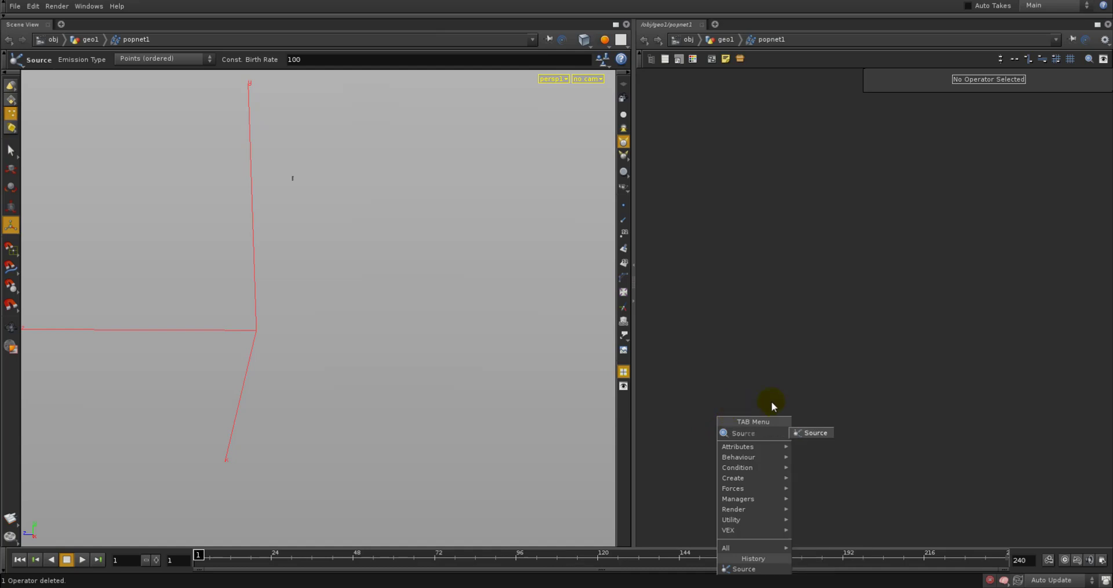
{"action": "left_click", "coordinate": [807, 433]}
{"action": "left_click", "coordinate": [754, 376]}
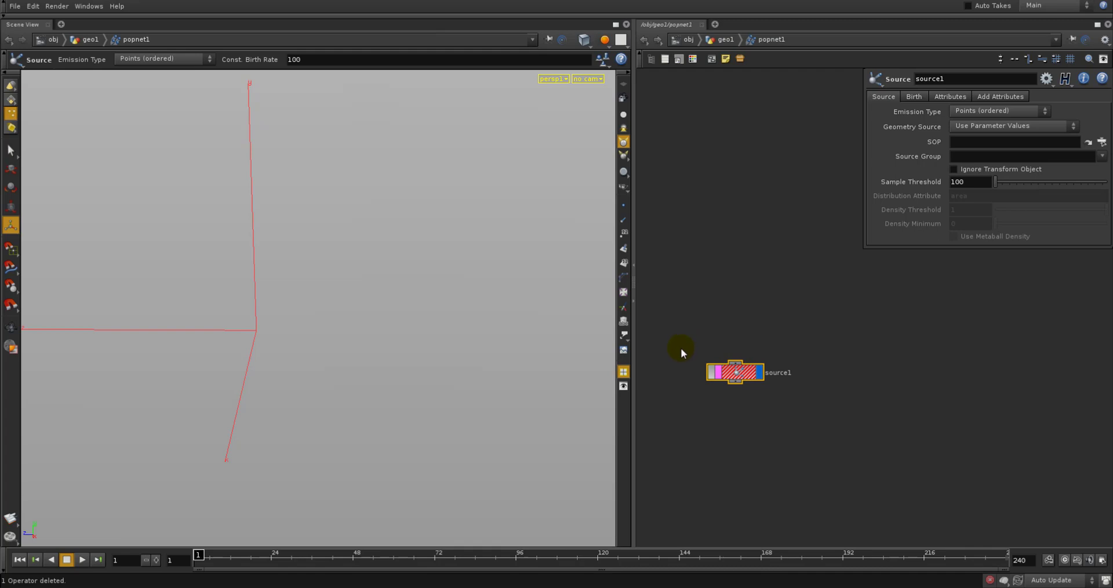
{"action": "right_click", "coordinate": [736, 383]}
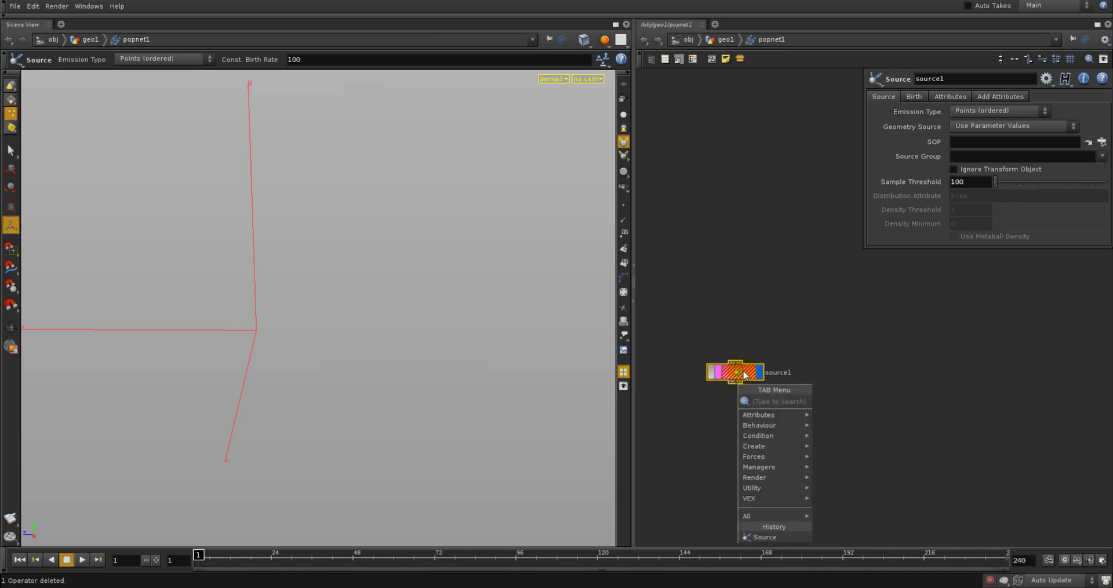
{"action": "left_click", "coordinate": [745, 375]}
{"action": "left_click_drag", "start_coordinate": [742, 371], "coordinate": [743, 373]}
{"action": "middle_click_drag", "start_coordinate": [716, 415], "coordinate": [924, 477]}
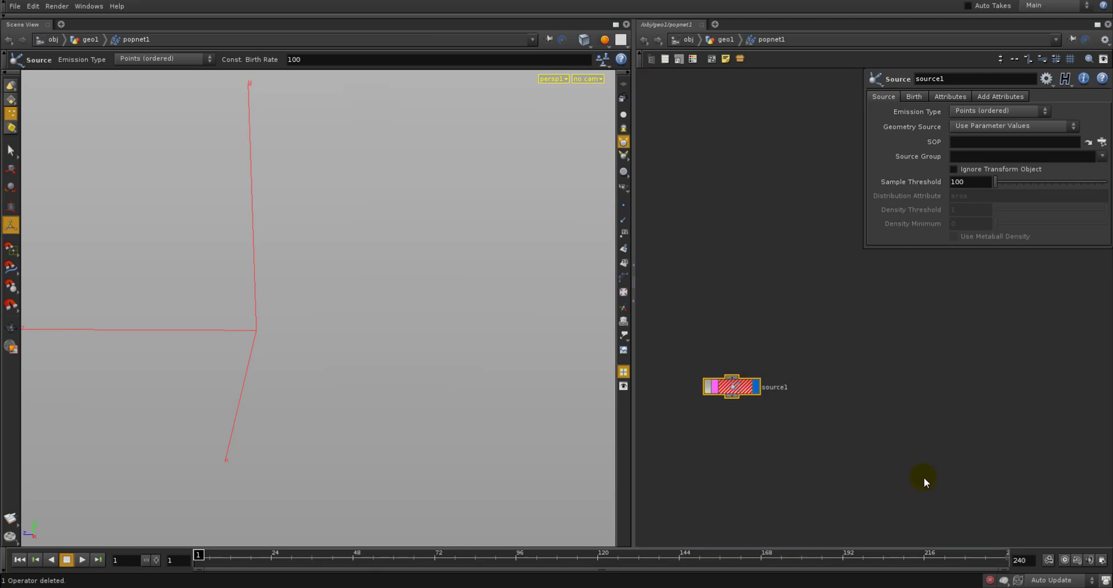
Set the new source's SOP path to ../../facet1 and scrub to frame 52 to preview the emission
{"action": "left_click", "coordinate": [979, 141]}
{"action": "left_click", "coordinate": [726, 39]}
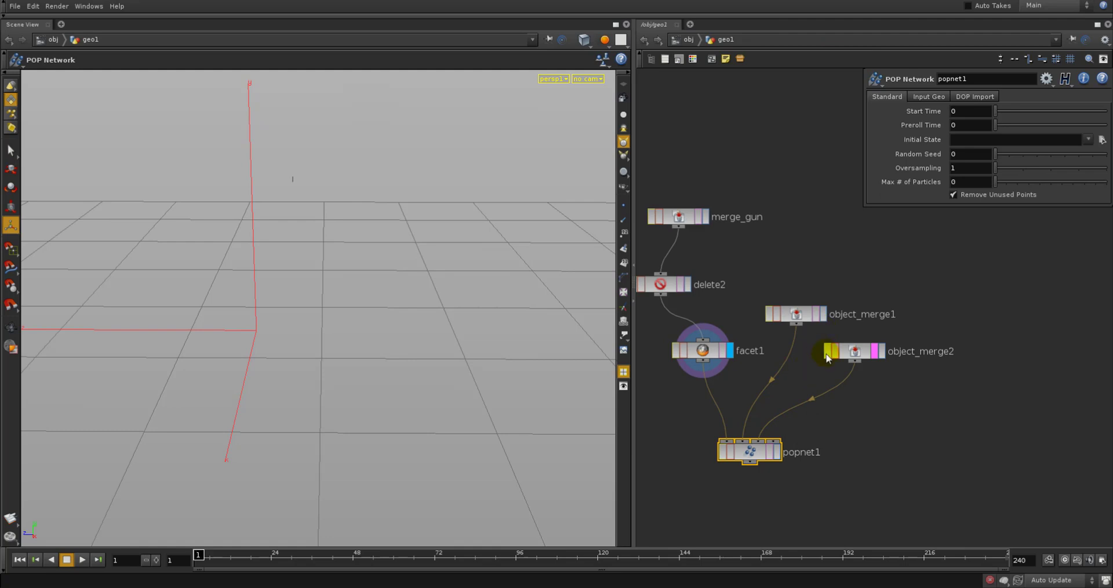
{"action": "double_click", "coordinate": [756, 454]}
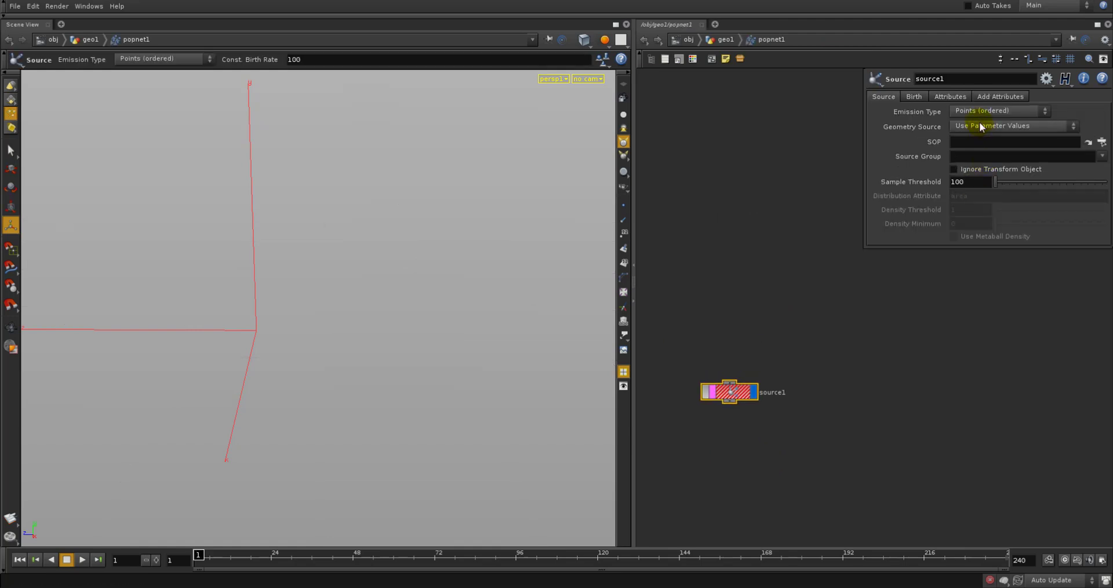
{"action": "left_click", "coordinate": [969, 139]}
{"action": "type", "text": "../../facet1"}
{"action": "key", "text": "Return"}
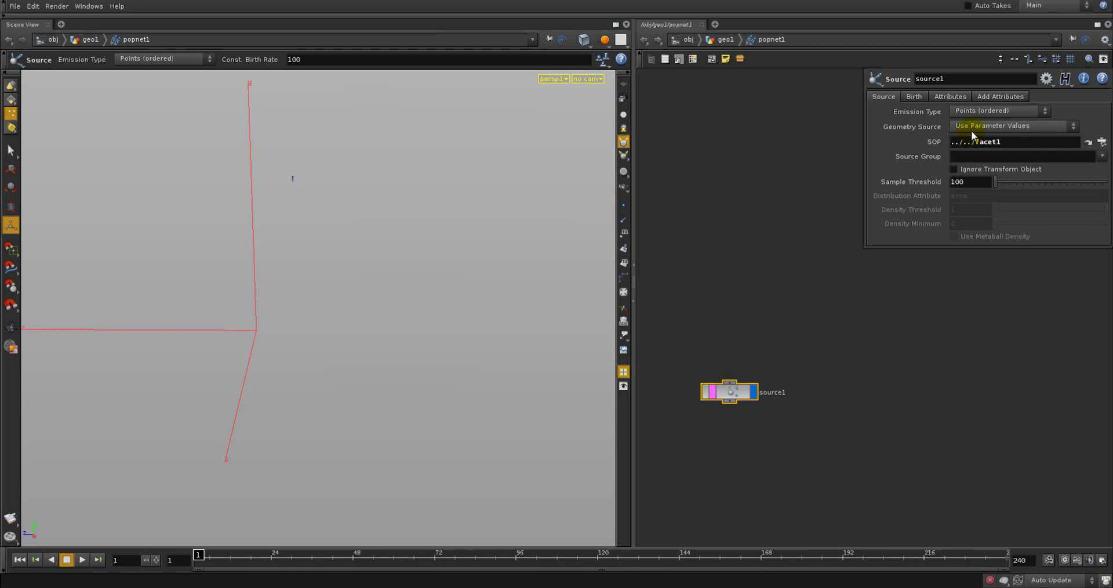
{"action": "left_click", "coordinate": [219, 557]}
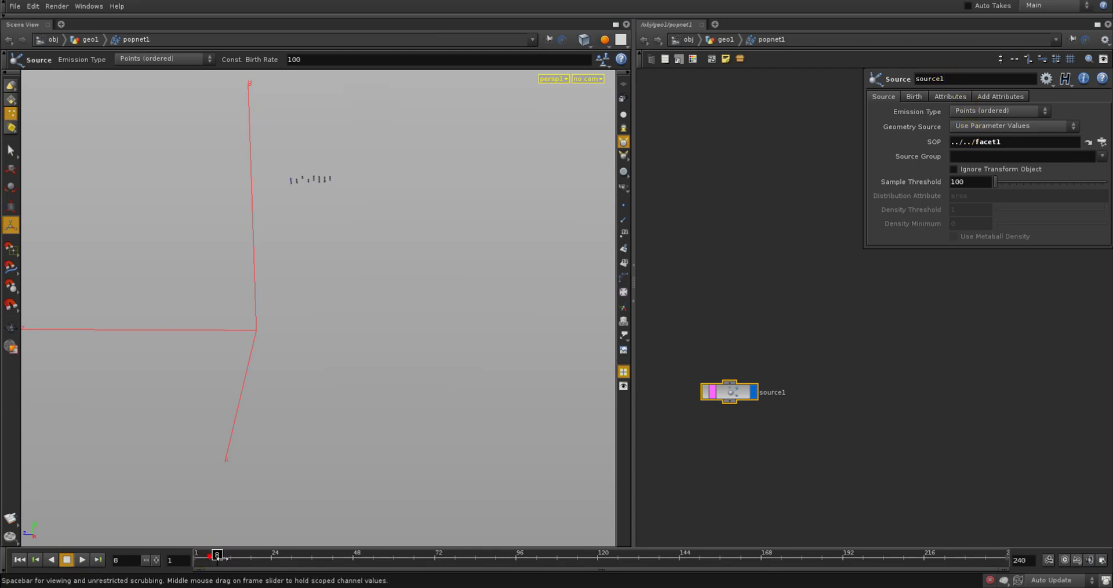
{"action": "left_click_drag", "start_coordinate": [220, 556], "coordinate": [366, 556]}
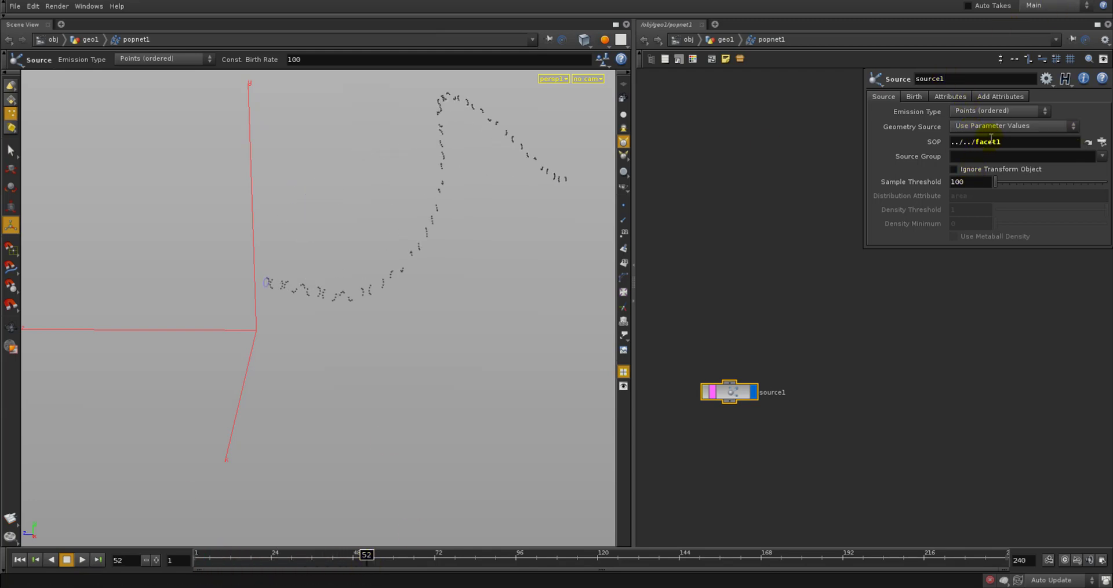
Set the source's Geometry Source to Use First Context Geometry and check facet1 feeding popnet1 in geo1
{"action": "left_click", "coordinate": [993, 126]}
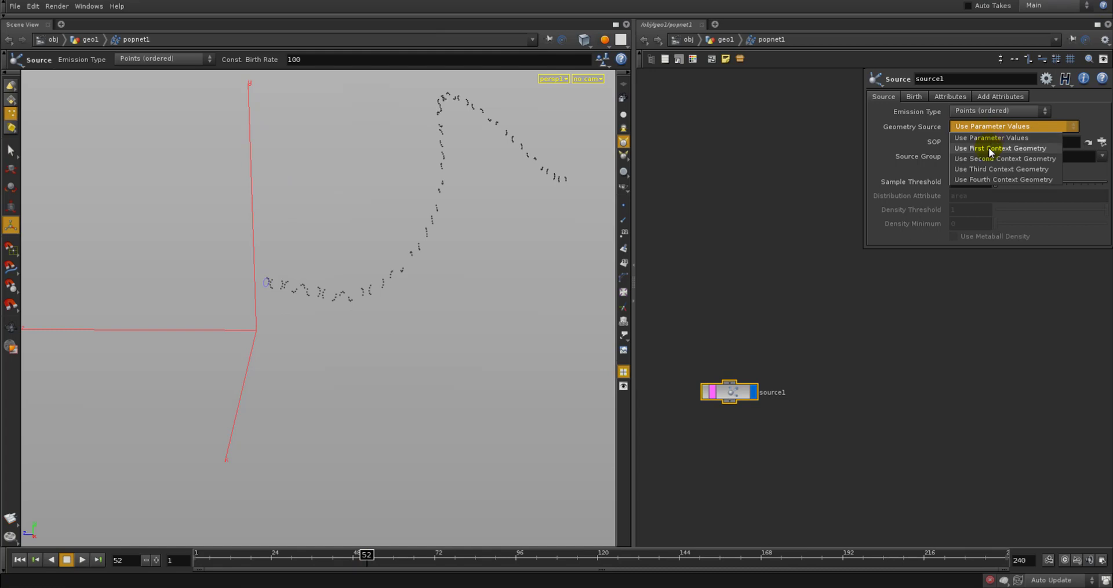
{"action": "left_click", "coordinate": [989, 148]}
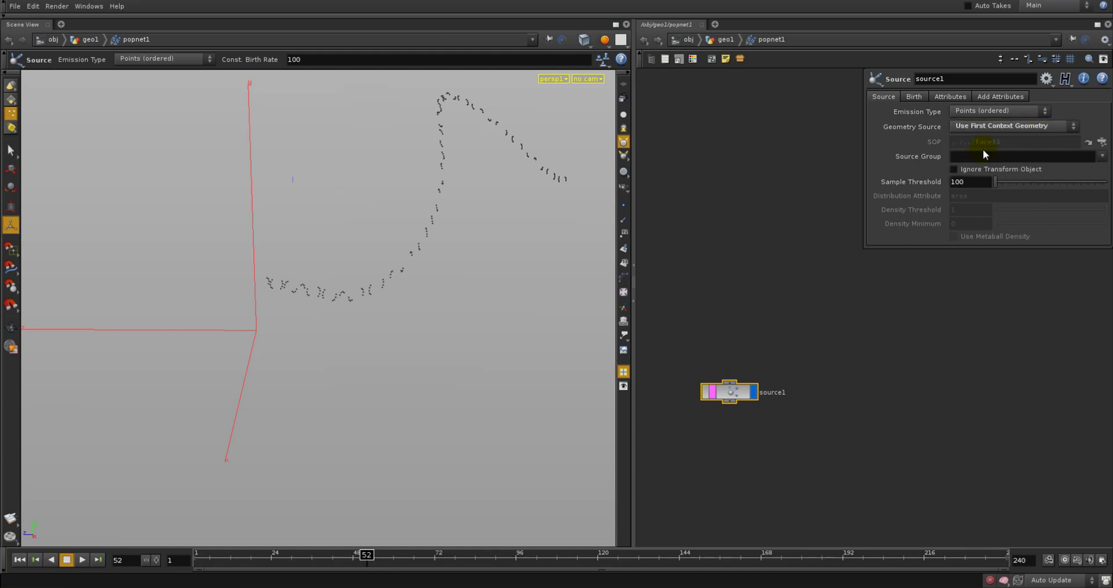
{"action": "key", "text": "u"}
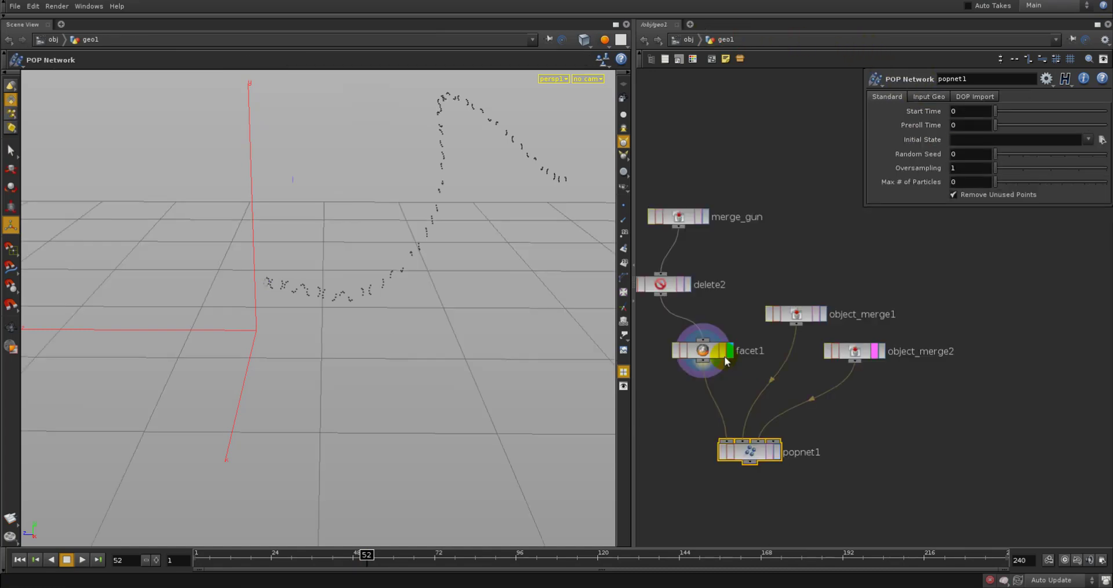
{"action": "left_click", "coordinate": [726, 356]}
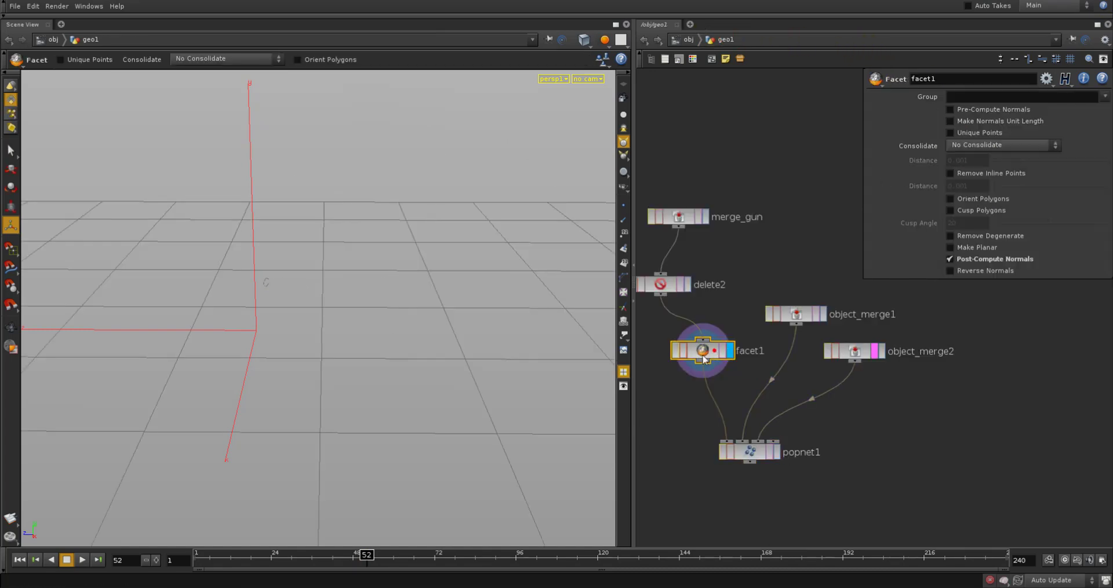
{"action": "double_click", "coordinate": [756, 451]}
Scrub popnet1 to frame 36 and examine the particle trail close to the emitter ring
{"action": "left_click", "coordinate": [327, 555]}
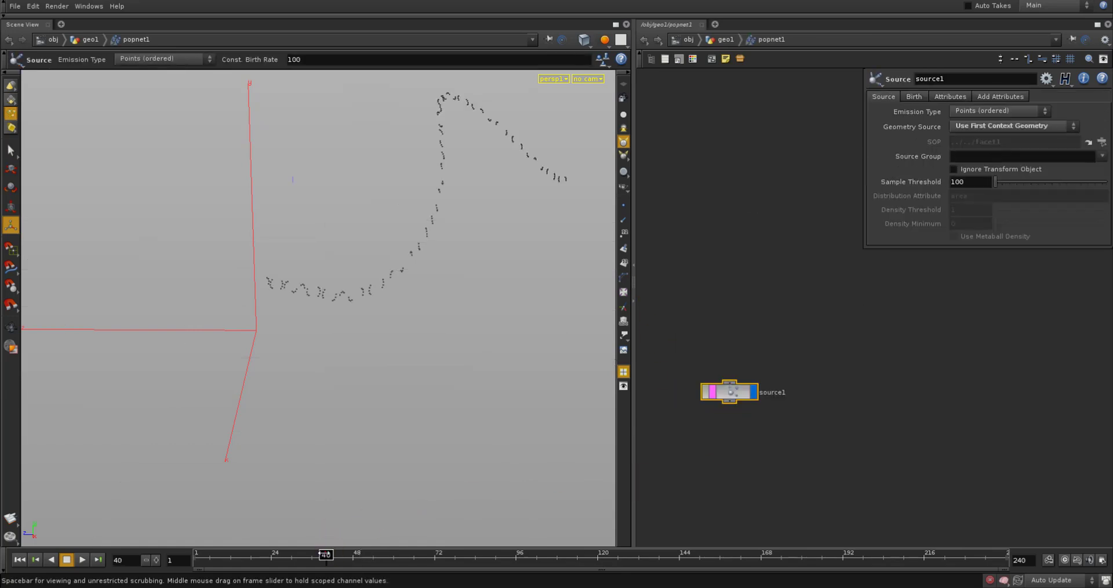
{"action": "mouse_move", "coordinate": [320, 555]}
{"action": "left_mouse_down"}
{"action": "mouse_move", "coordinate": [179, 556]}
{"action": "mouse_move", "coordinate": [312, 555]}
{"action": "left_mouse_up"}
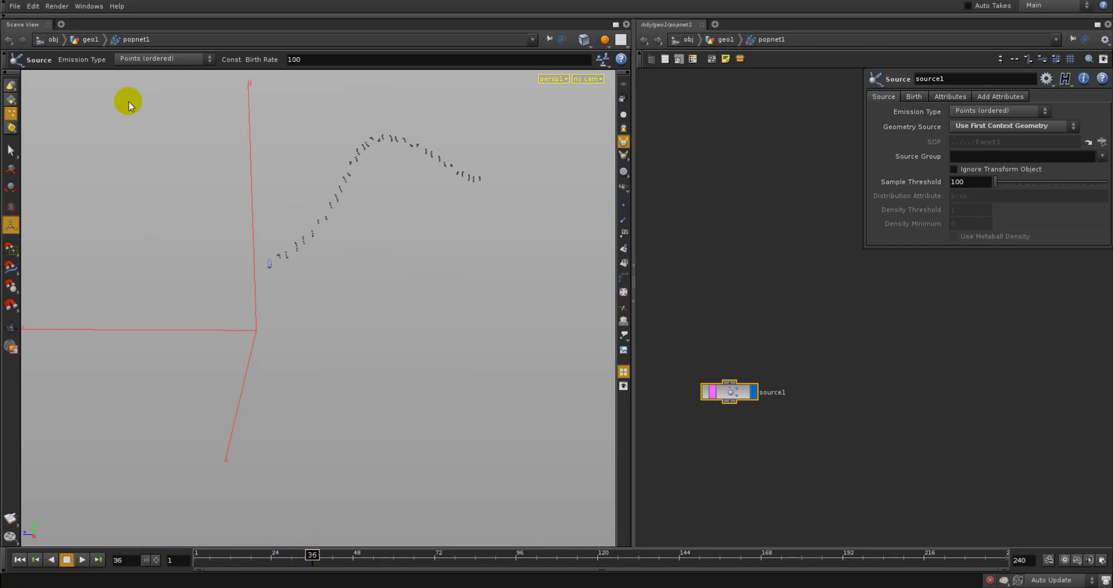
{"action": "right_click_drag", "start_coordinate": [347, 246], "coordinate": [168, 371], "text": "alt"}
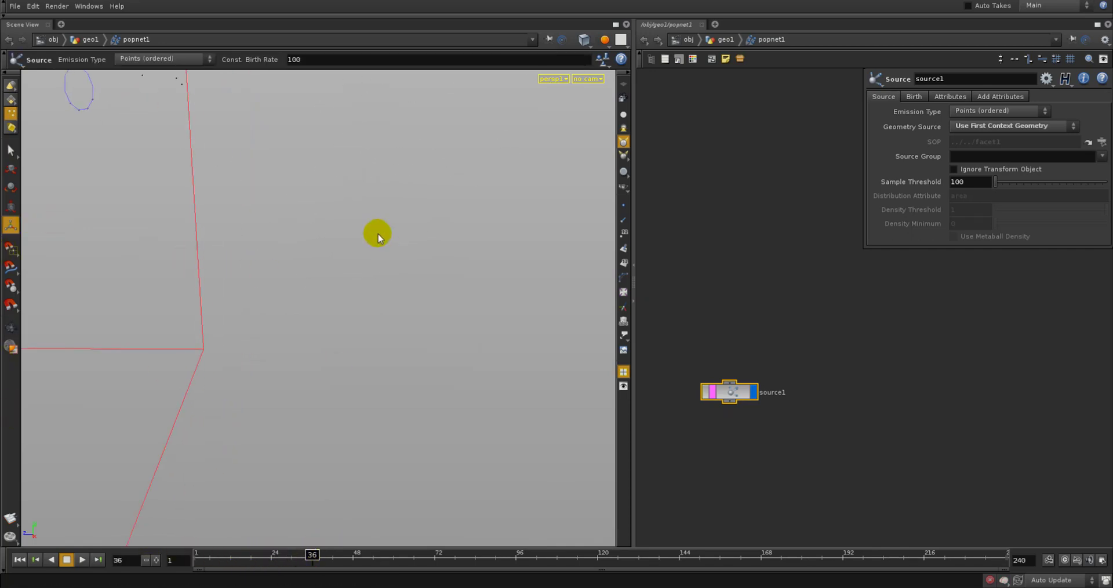
{"action": "right_click_drag", "start_coordinate": [336, 256], "coordinate": [333, 276], "text": "alt"}
{"action": "middle_click_drag", "start_coordinate": [311, 269], "coordinate": [332, 374], "text": "alt"}
{"action": "right_click_drag", "start_coordinate": [312, 369], "coordinate": [274, 277], "text": "alt"}
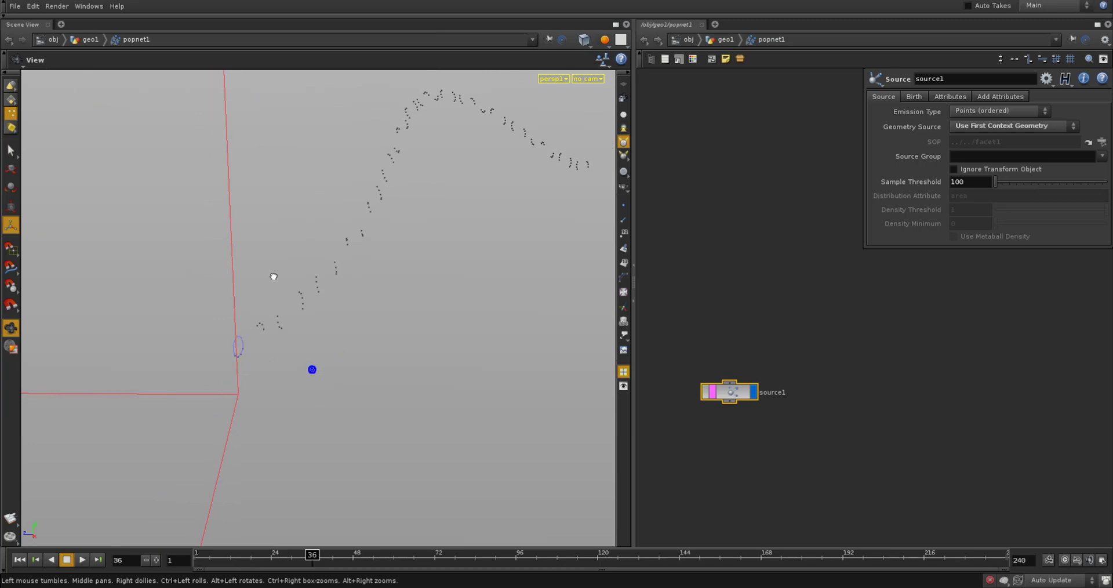
Go back up to geo1 and clear the Transform Object path on merge_gun
{"action": "left_click", "coordinate": [724, 40]}
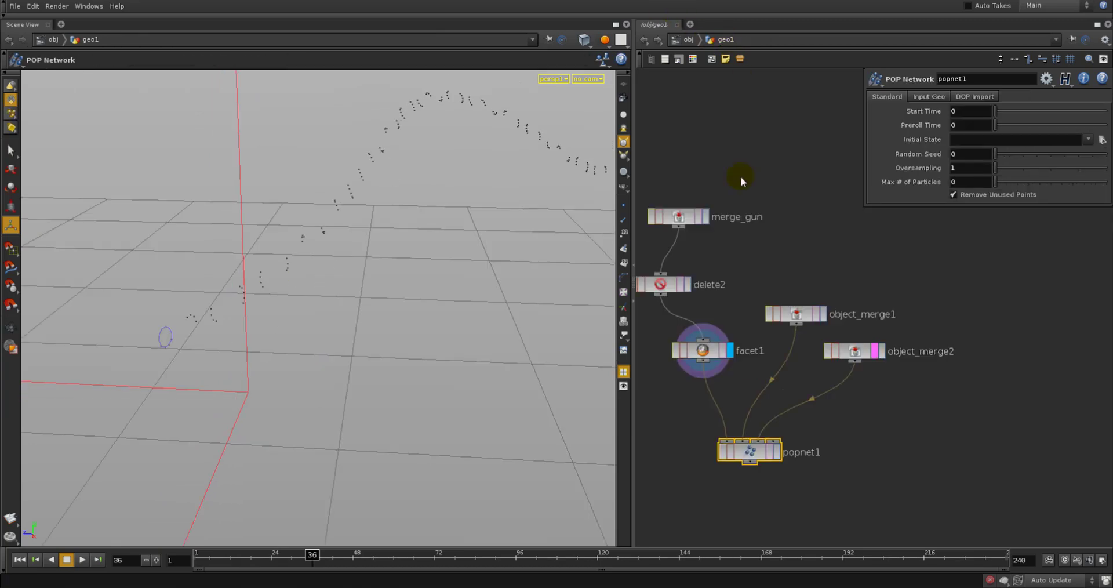
{"action": "left_click", "coordinate": [678, 216]}
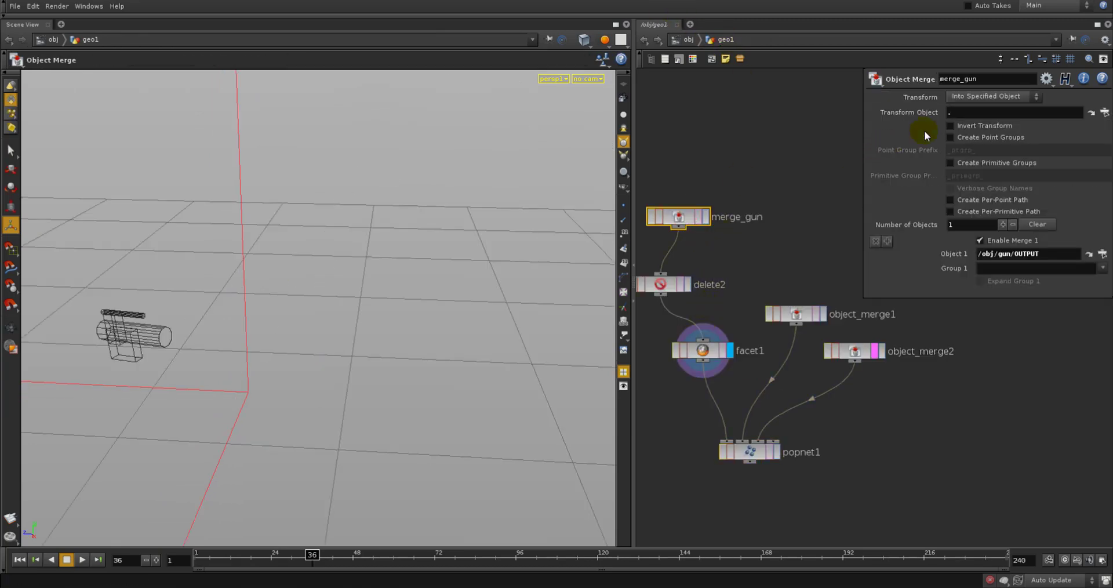
{"action": "double_click", "coordinate": [978, 112]}
{"action": "key", "text": "BackSpace"}
{"action": "key", "text": "Return"}
Enter popnet1 again, scrub to frame 39, and examine the particles around the untransformed emitter up close
{"action": "double_click", "coordinate": [750, 452]}
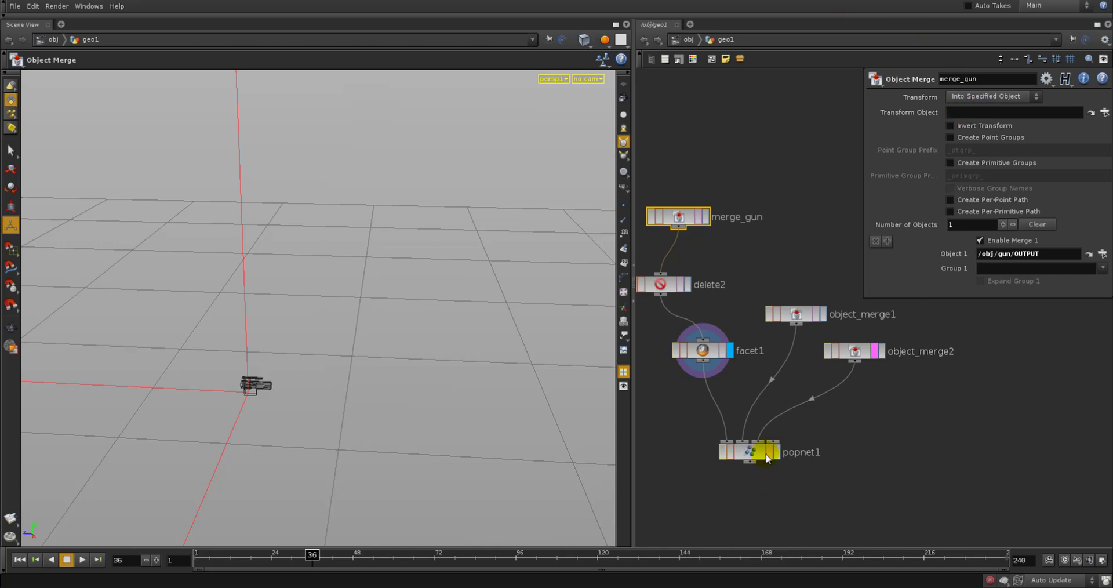
{"action": "mouse_move", "coordinate": [221, 555]}
{"action": "left_mouse_down"}
{"action": "mouse_move", "coordinate": [197, 555]}
{"action": "mouse_move", "coordinate": [305, 555]}
{"action": "mouse_move", "coordinate": [323, 571]}
{"action": "left_mouse_up"}
{"action": "key", "text": "space"}
{"action": "right_click_drag", "start_coordinate": [279, 469], "coordinate": [457, 435]}
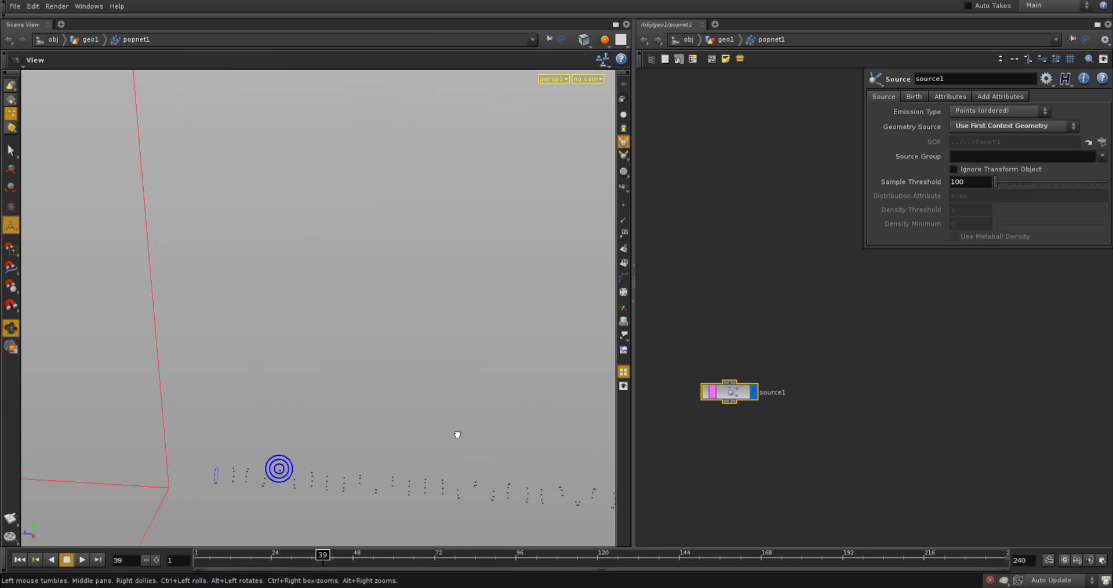
{"action": "left_click_drag", "start_coordinate": [457, 435], "coordinate": [426, 422]}
{"action": "middle_click_drag", "start_coordinate": [308, 504], "coordinate": [72, 58]}
{"action": "right_click_drag", "start_coordinate": [201, 141], "coordinate": [223, 144]}
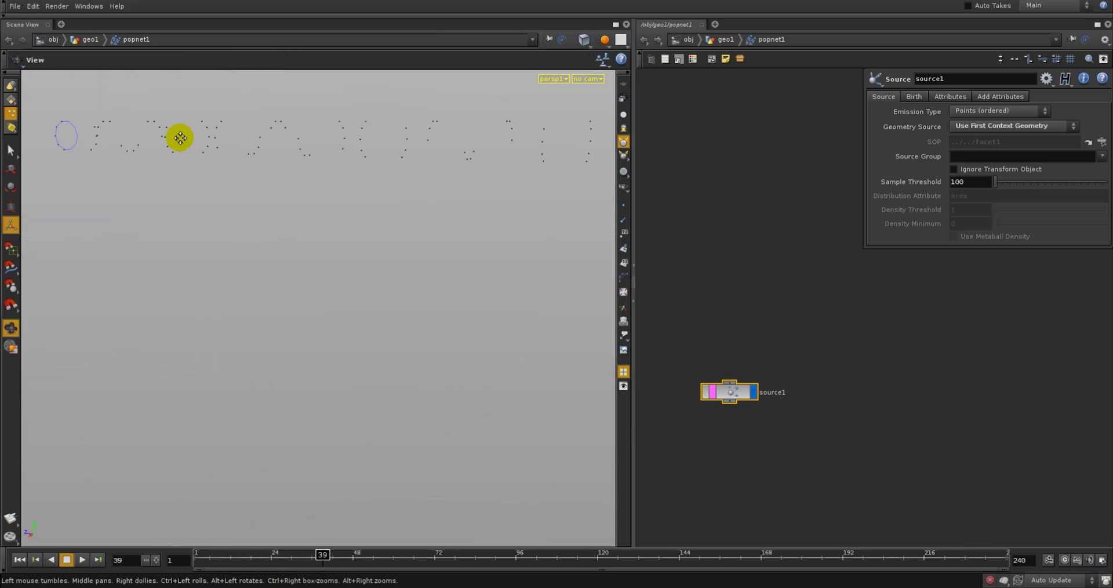
{"action": "middle_click_drag", "start_coordinate": [180, 139], "coordinate": [232, 227]}
{"action": "left_click_drag", "start_coordinate": [221, 224], "coordinate": [217, 207]}
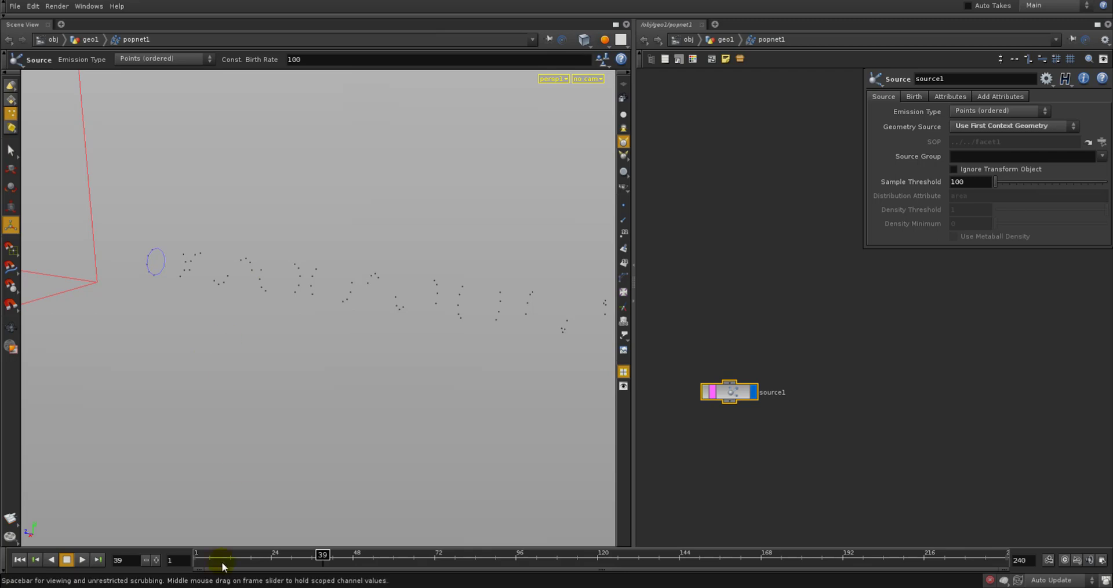
Scrub popnet1 back to frame 9 and examine the particles around the emitter ring up close
{"action": "mouse_move", "coordinate": [221, 560]}
{"action": "left_mouse_down"}
{"action": "mouse_move", "coordinate": [198, 560]}
{"action": "mouse_move", "coordinate": [220, 560]}
{"action": "left_mouse_up"}
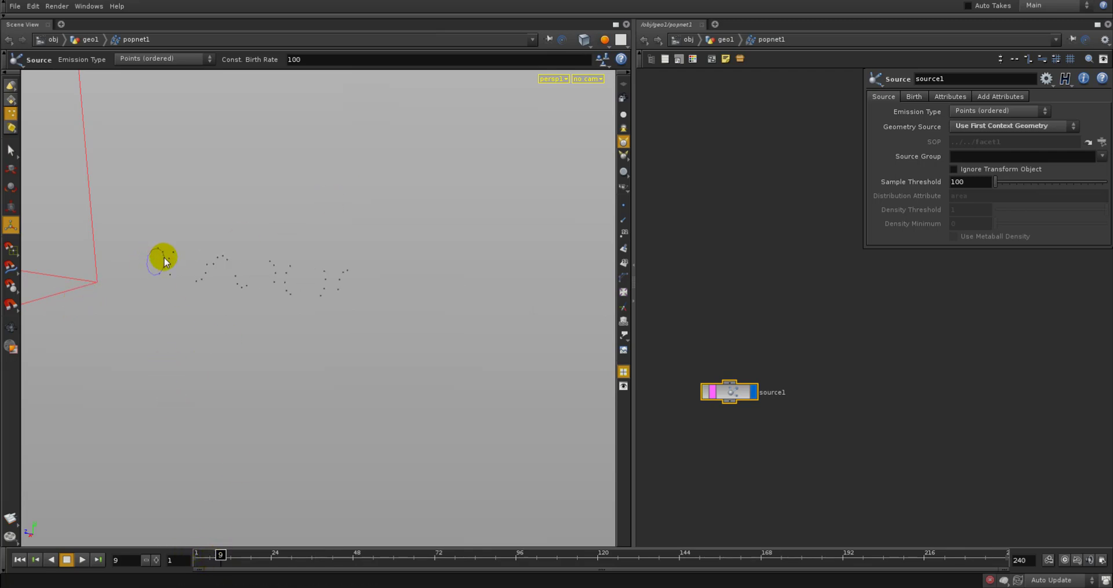
{"action": "right_click_drag", "start_coordinate": [153, 267], "coordinate": [253, 281], "text": "alt"}
{"action": "middle_click_drag", "start_coordinate": [107, 390], "coordinate": [234, 428], "text": "alt"}
{"action": "left_click_drag", "start_coordinate": [234, 427], "coordinate": [276, 435]}
{"action": "right_click_drag", "start_coordinate": [277, 435], "coordinate": [293, 429], "text": "alt"}
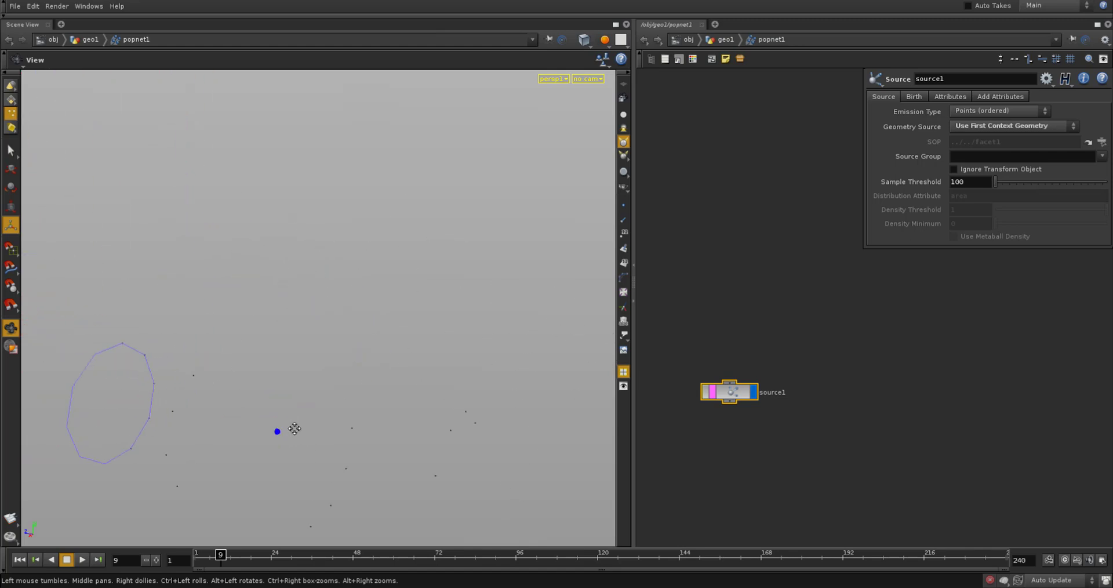
{"action": "middle_click_drag", "start_coordinate": [293, 430], "coordinate": [316, 400], "text": "alt"}
{"action": "right_click_drag", "start_coordinate": [315, 400], "coordinate": [306, 400], "text": "alt"}
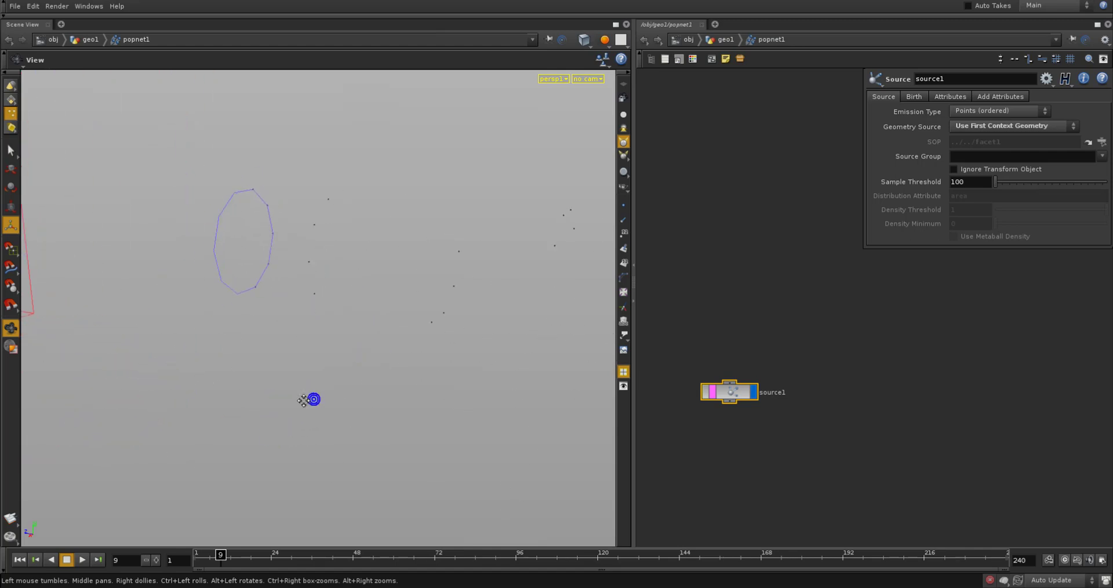
Turn on the point number display in the viewport and step back to frame 8 to view the numbered particles
{"action": "left_click", "coordinate": [624, 222]}
{"action": "left_click", "coordinate": [623, 222]}
{"action": "left_click", "coordinate": [624, 231]}
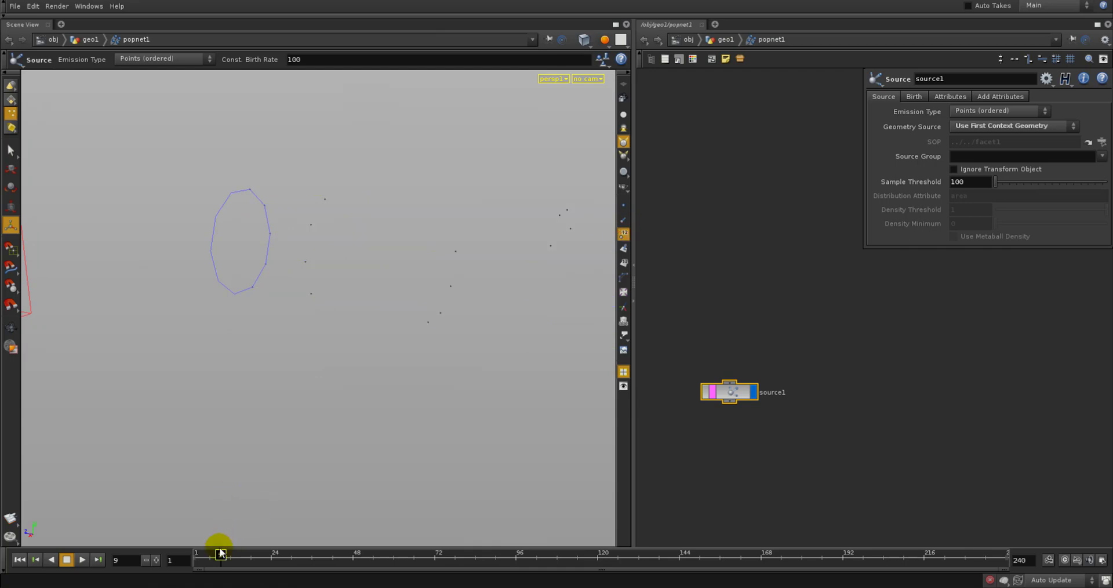
{"action": "mouse_move", "coordinate": [220, 555]}
{"action": "left_mouse_down"}
{"action": "mouse_move", "coordinate": [199, 555]}
{"action": "mouse_move", "coordinate": [217, 555]}
{"action": "left_mouse_up"}
{"action": "left_click_drag", "start_coordinate": [440, 372], "coordinate": [323, 360]}
{"action": "key", "text": "Return"}
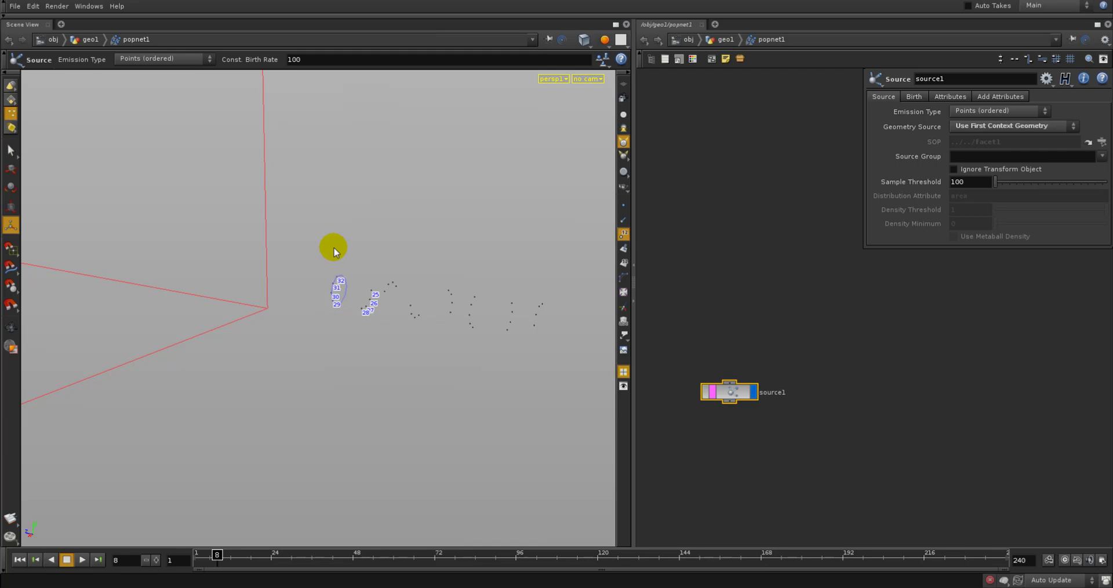
Go up to geo1, add a Grid node near facet1 and wire it into popnet1's first input in place of facet1
{"action": "left_click", "coordinate": [719, 39]}
{"action": "middle_click_drag", "start_coordinate": [638, 409], "coordinate": [721, 442]}
{"action": "key", "text": "Tab"}
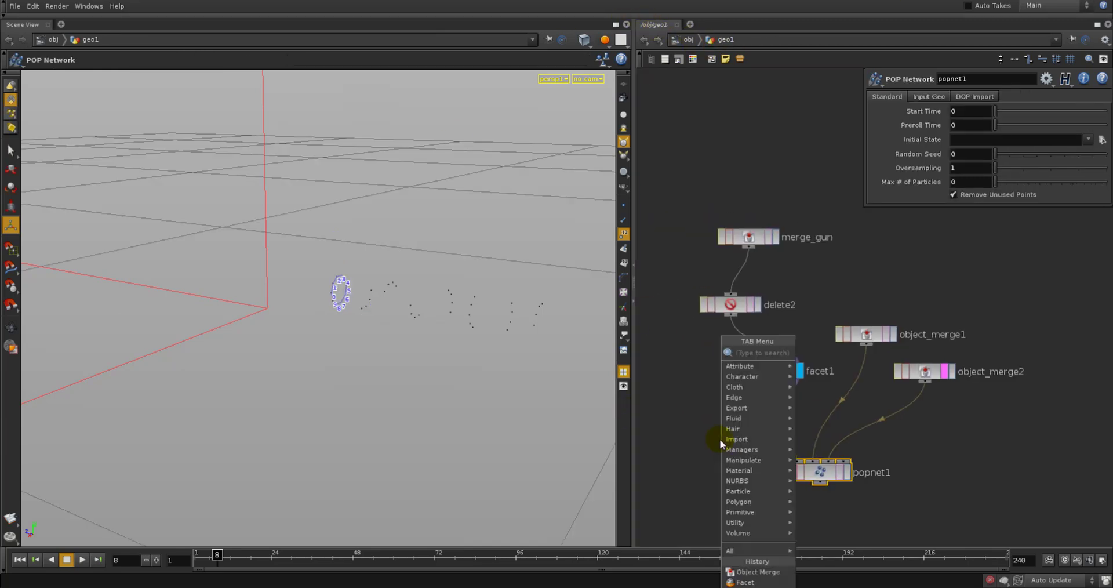
{"action": "type", "text": "gro"}
{"action": "left_click", "coordinate": [816, 353]}
{"action": "left_click", "coordinate": [706, 404]}
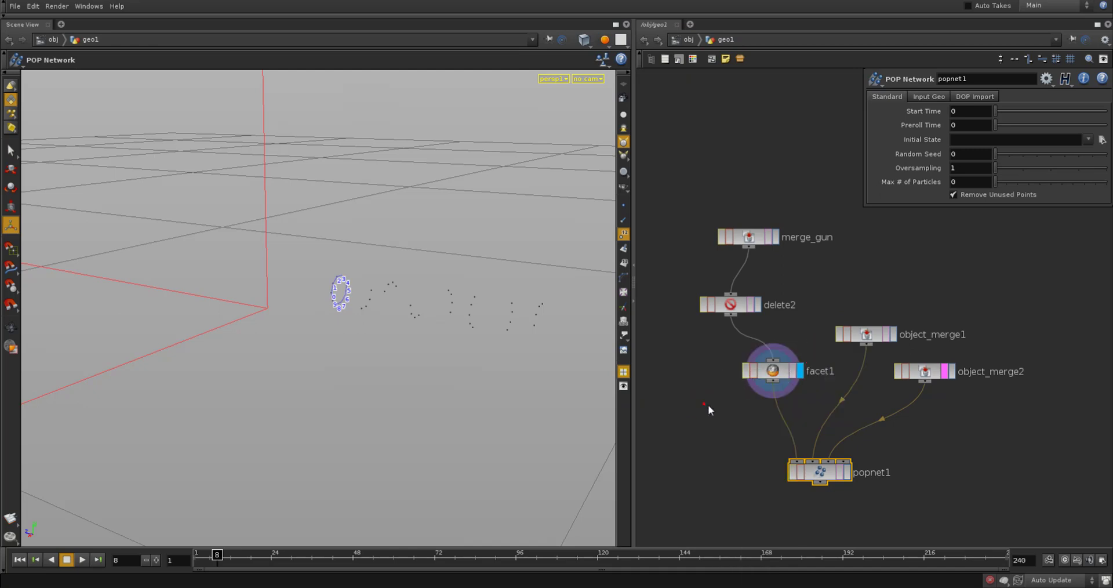
Enter popnet1, rewind to frame 1 and scrub to frame 70 to examine the numbered points emitted from the grid
{"action": "double_click", "coordinate": [820, 474]}
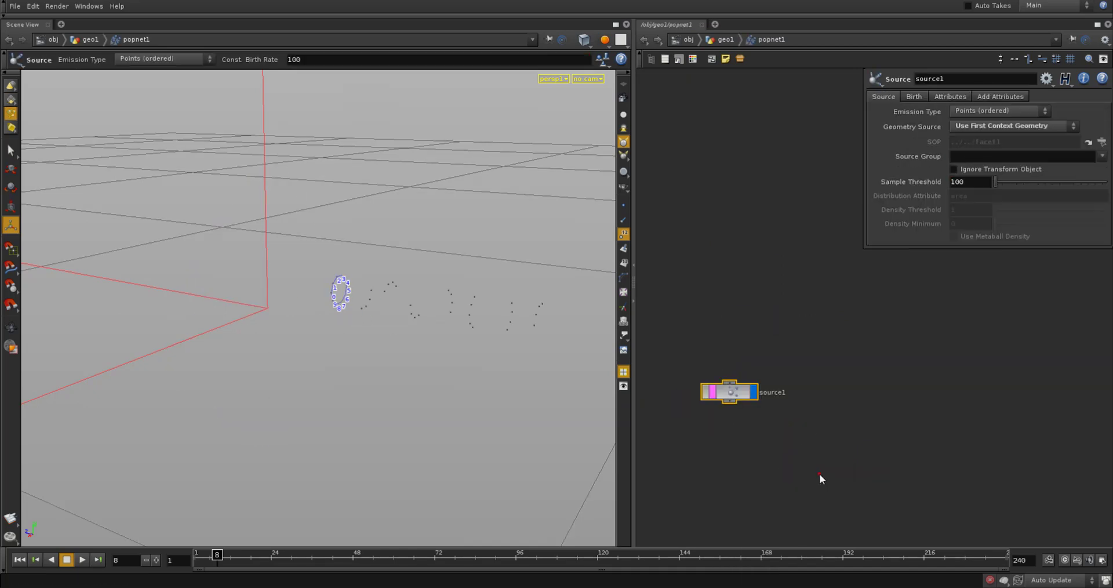
{"action": "left_click_drag", "start_coordinate": [210, 560], "coordinate": [186, 549]}
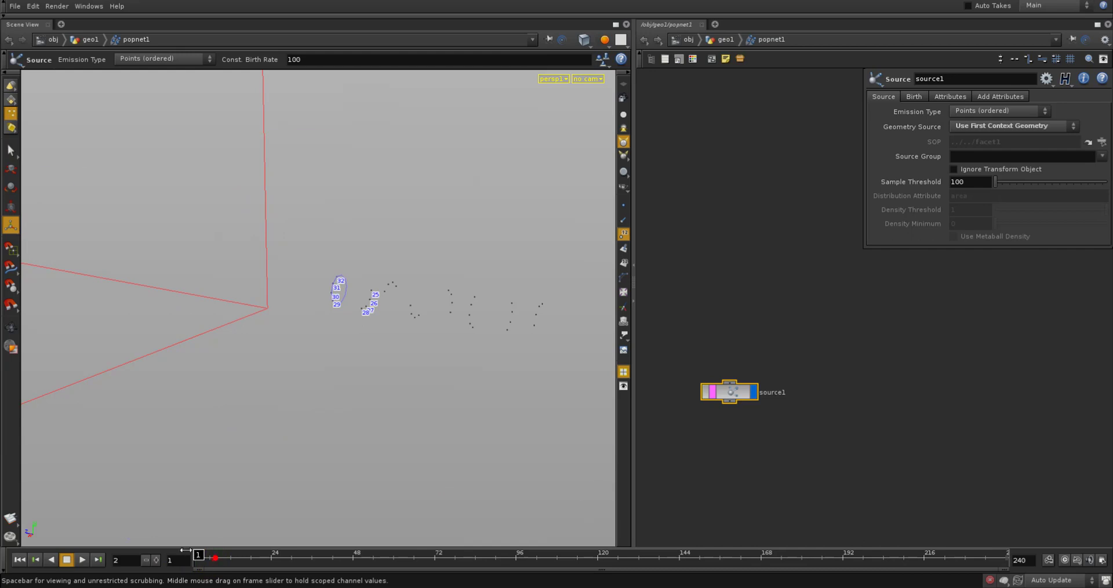
{"action": "right_click_drag", "start_coordinate": [316, 385], "coordinate": [439, 276]}
{"action": "right_click_drag", "start_coordinate": [283, 303], "coordinate": [385, 302]}
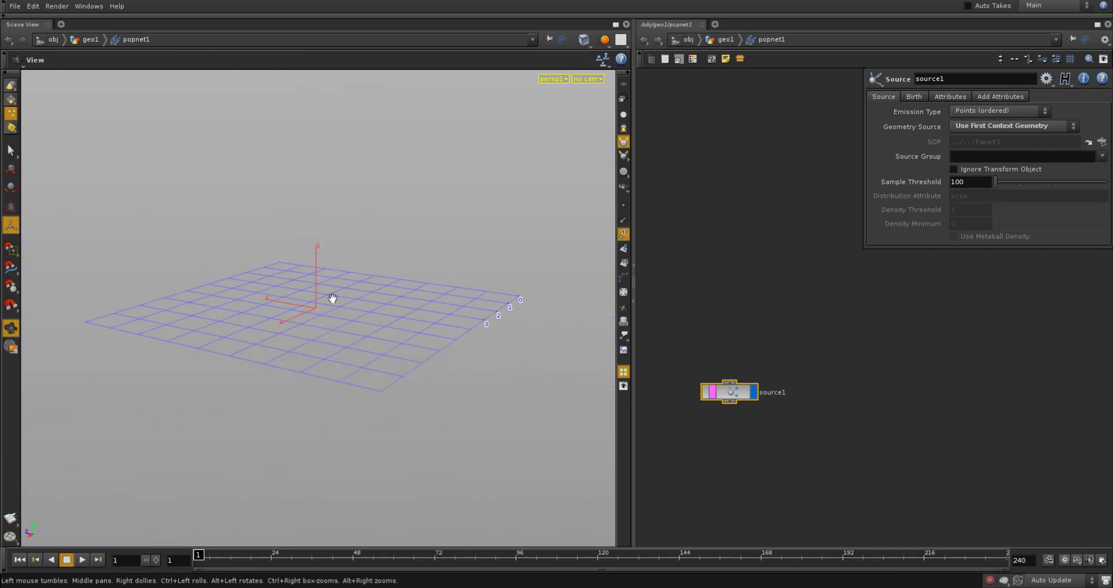
{"action": "left_click_drag", "start_coordinate": [333, 299], "coordinate": [326, 301]}
{"action": "left_click_drag", "start_coordinate": [201, 559], "coordinate": [428, 571]}
Return to geo1, add a Facet node below grid1 and route the grid through it into popnet1's first input
{"action": "left_click", "coordinate": [740, 40]}
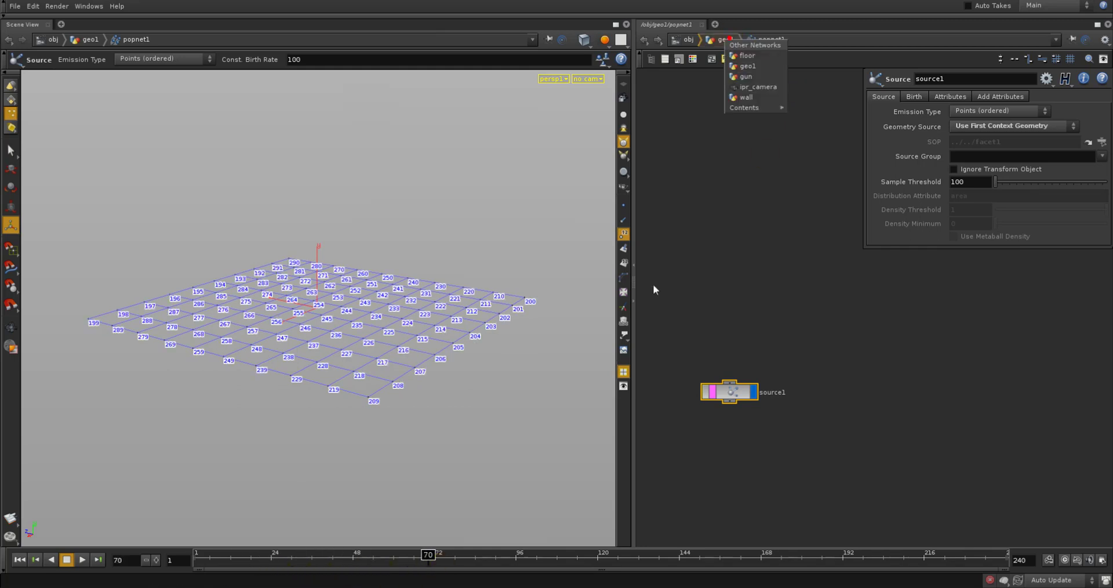
{"action": "left_click", "coordinate": [719, 40]}
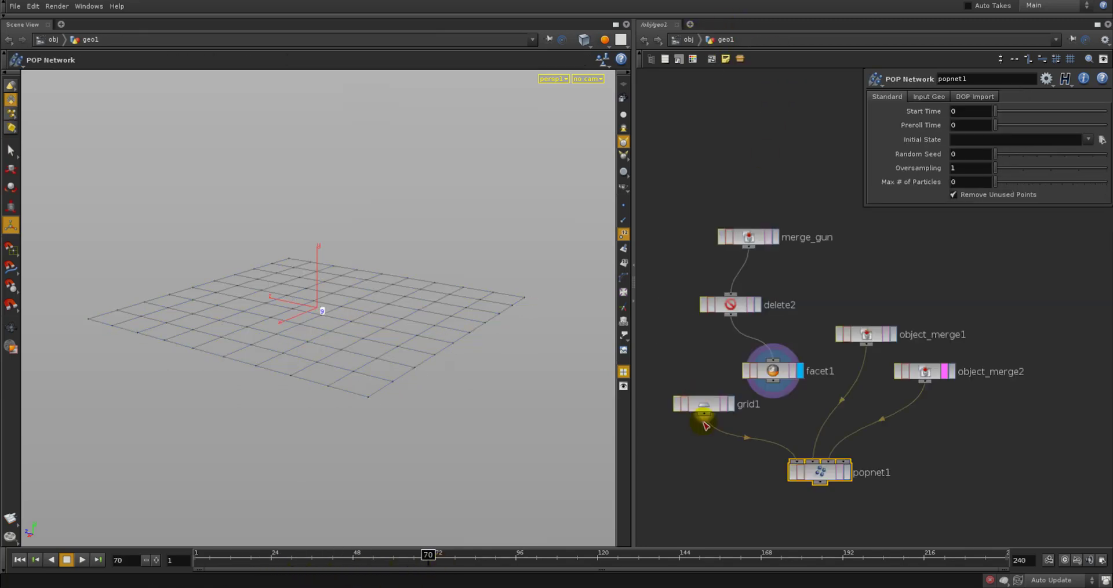
{"action": "key", "text": "Tab"}
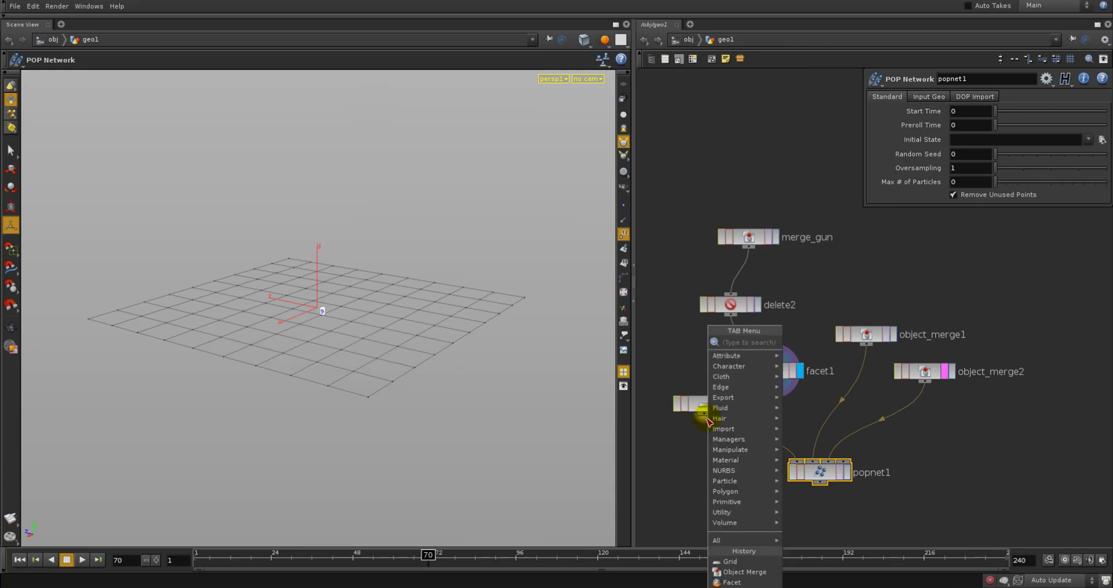
{"action": "type", "text": "fac"}
{"action": "left_click", "coordinate": [803, 340]}
{"action": "left_click", "coordinate": [710, 454]}
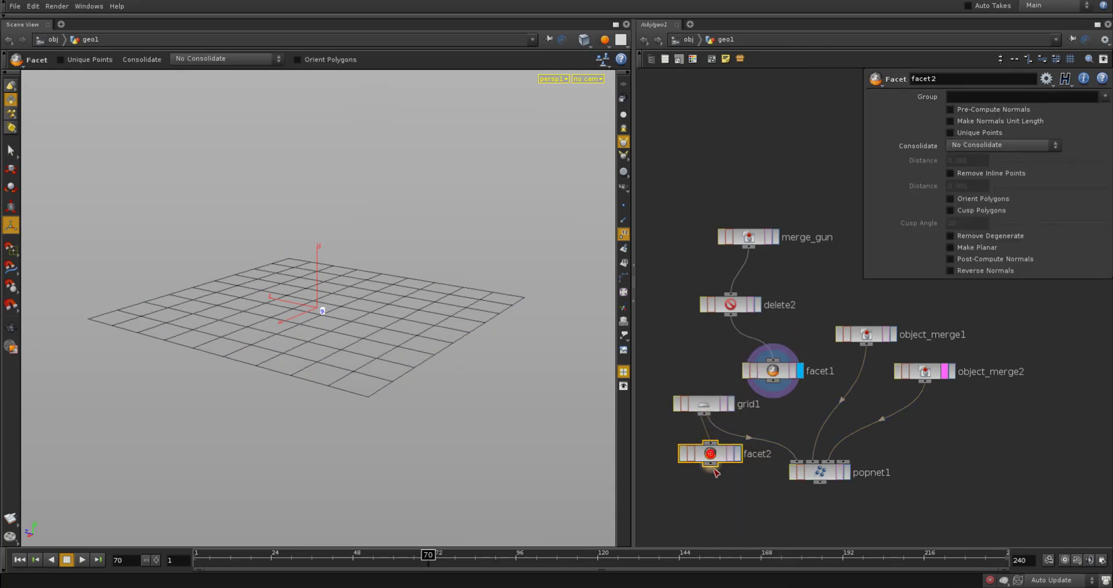
{"action": "left_click_drag", "start_coordinate": [715, 469], "coordinate": [808, 458]}
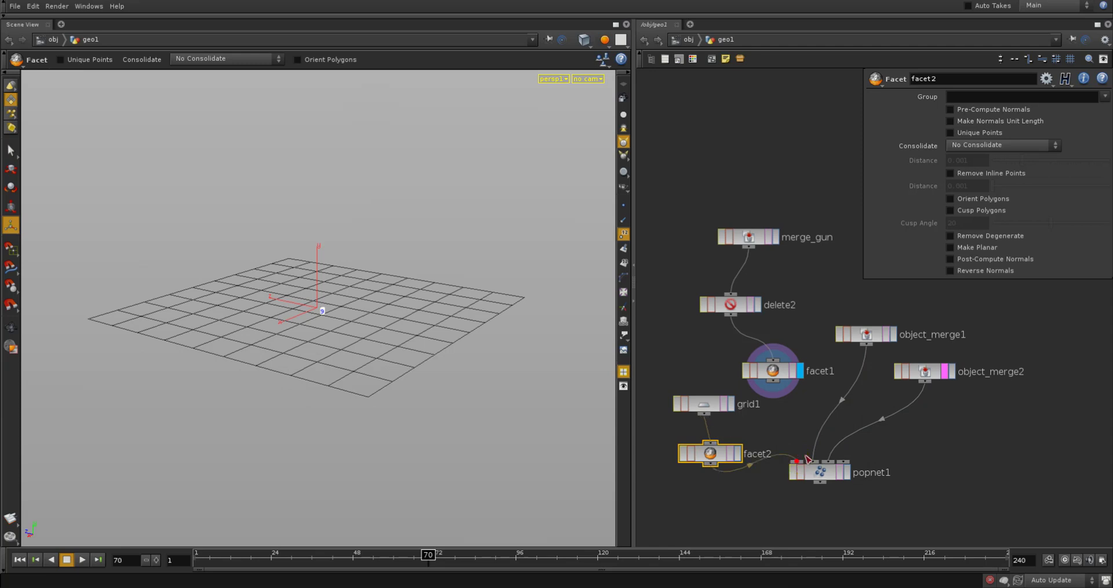
Enter popnet1, rewind to frame 1 and scrub to frame 103 to examine the order in which grid points emit
{"action": "left_click", "coordinate": [822, 475]}
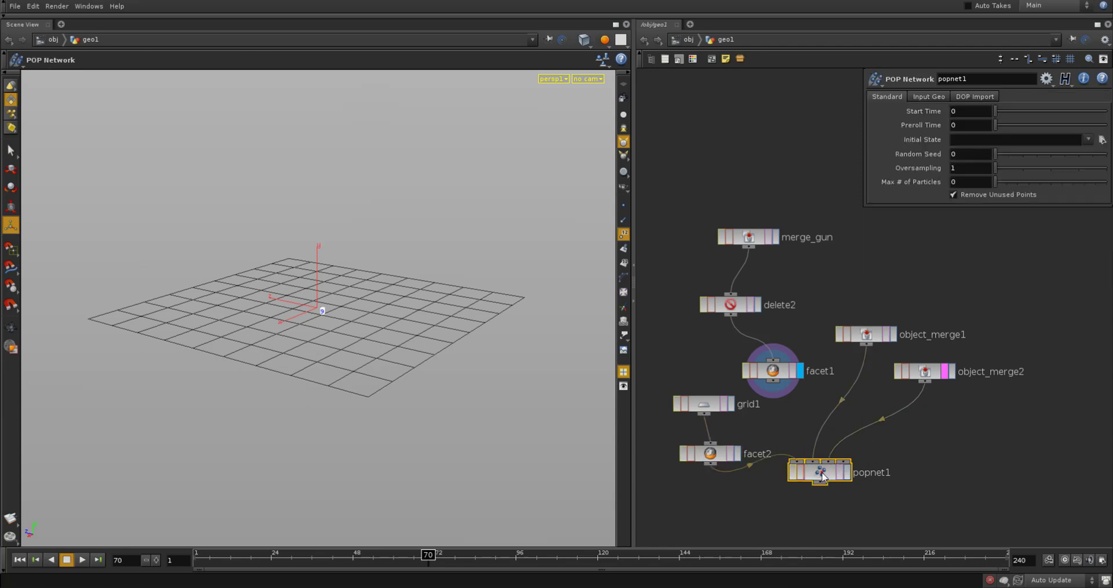
{"action": "double_click", "coordinate": [822, 475]}
{"action": "left_click_drag", "start_coordinate": [402, 555], "coordinate": [101, 570]}
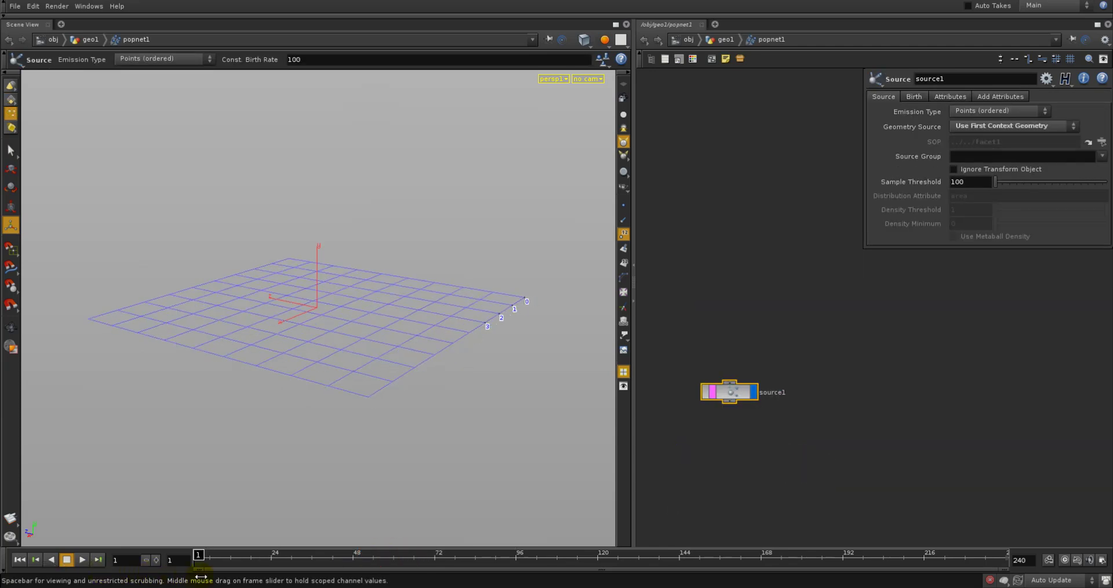
{"action": "left_click_drag", "start_coordinate": [200, 576], "coordinate": [544, 498]}
{"action": "key", "text": "space"}
{"action": "right_click_drag", "start_coordinate": [406, 257], "coordinate": [374, 260]}
{"action": "mouse_move", "coordinate": [374, 260]}
{"action": "left_mouse_down"}
{"action": "mouse_move", "coordinate": [427, 232]}
{"action": "mouse_move", "coordinate": [380, 255]}
{"action": "mouse_move", "coordinate": [383, 268]}
{"action": "left_mouse_up"}
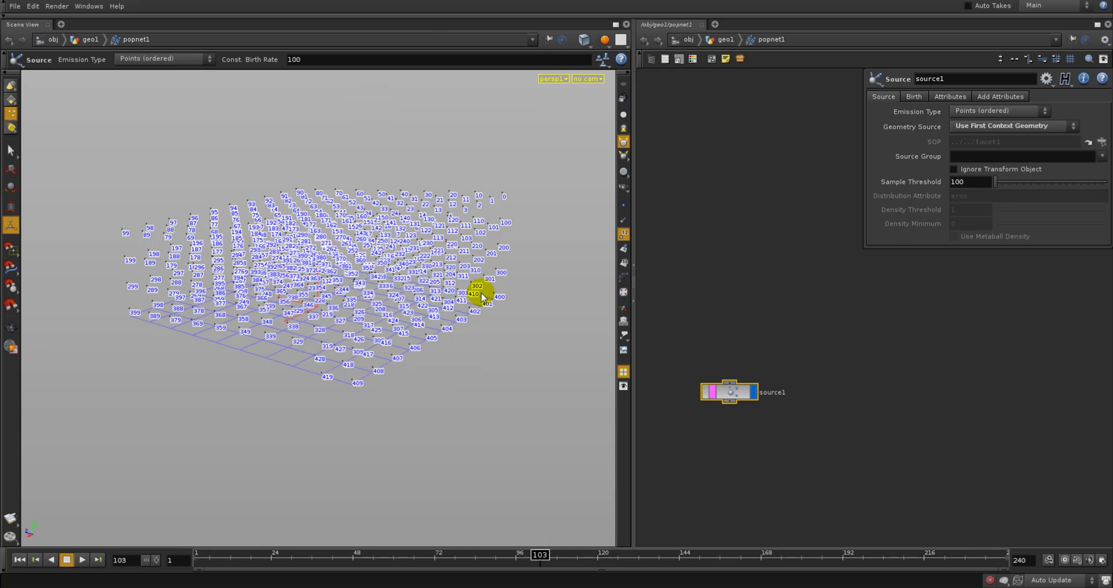
Set source1's Emission Type to Points (random) and scrub to frame 94 to check the particle distribution
{"action": "left_click", "coordinate": [979, 109]}
{"action": "left_click", "coordinate": [983, 137]}
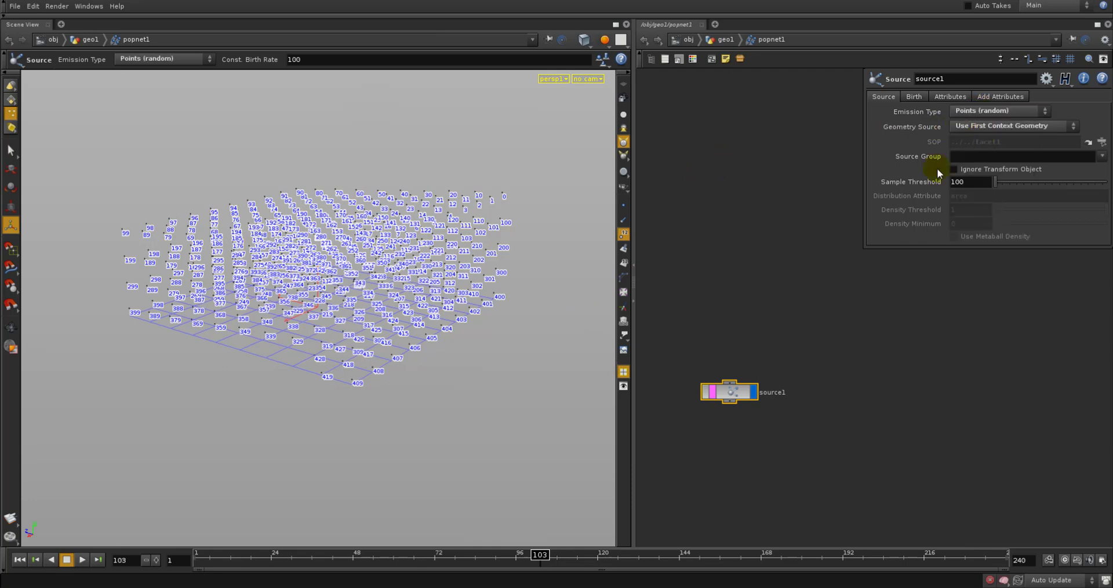
{"action": "left_click", "coordinate": [234, 560]}
{"action": "left_click_drag", "start_coordinate": [234, 562], "coordinate": [509, 529]}
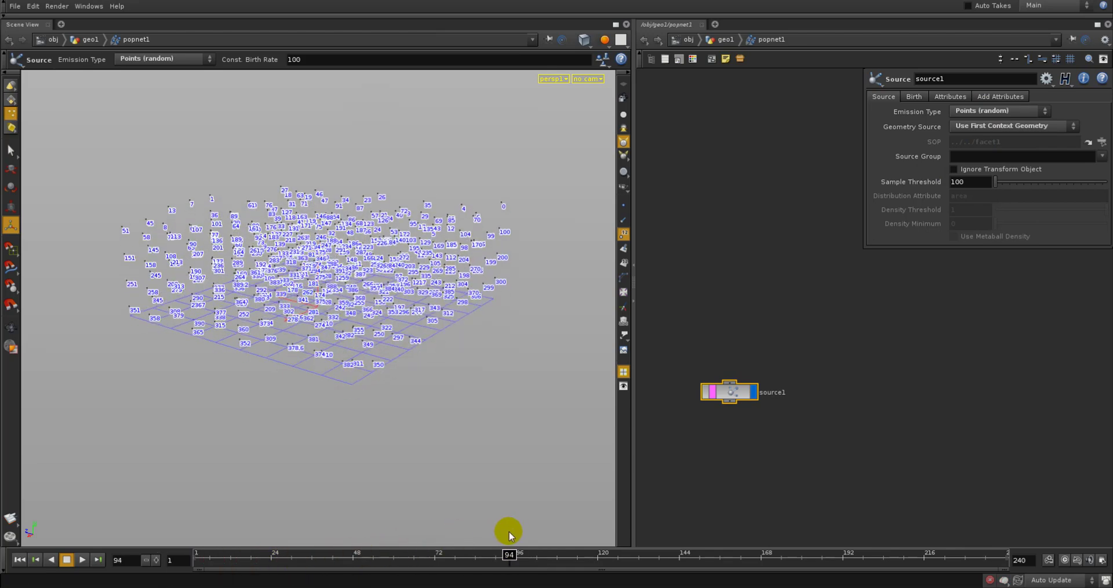
Set source1's Emission Type to Surfaces (random) and scrub from the start to frame 94
{"action": "left_click", "coordinate": [998, 112]}
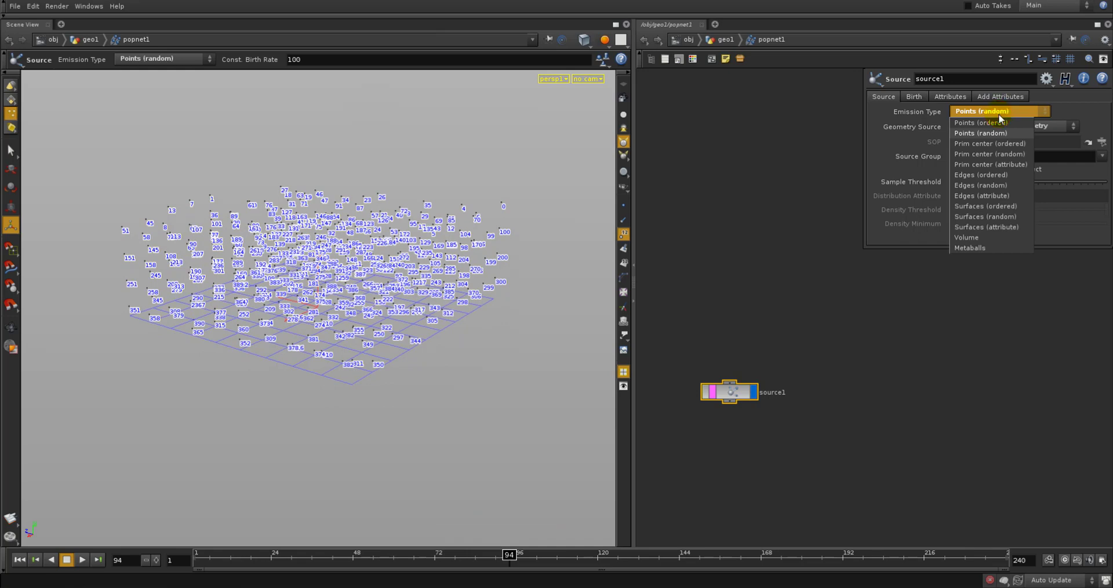
{"action": "left_click", "coordinate": [1000, 217]}
{"action": "left_click_drag", "start_coordinate": [197, 559], "coordinate": [509, 568]}
Go up to geo1, reconnect facet1 to popnet1's first input in place of facet2, and reenter popnet1
{"action": "left_click", "coordinate": [726, 40]}
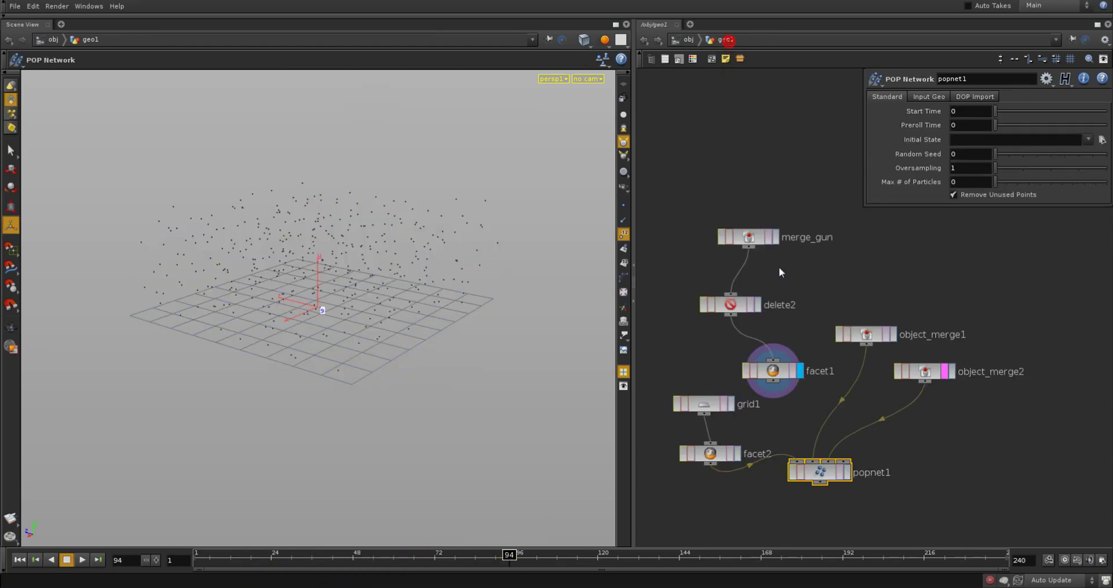
{"action": "left_click", "coordinate": [794, 458]}
{"action": "left_click_drag", "start_coordinate": [830, 472], "coordinate": [833, 473]}
{"action": "double_click", "coordinate": [833, 472]}
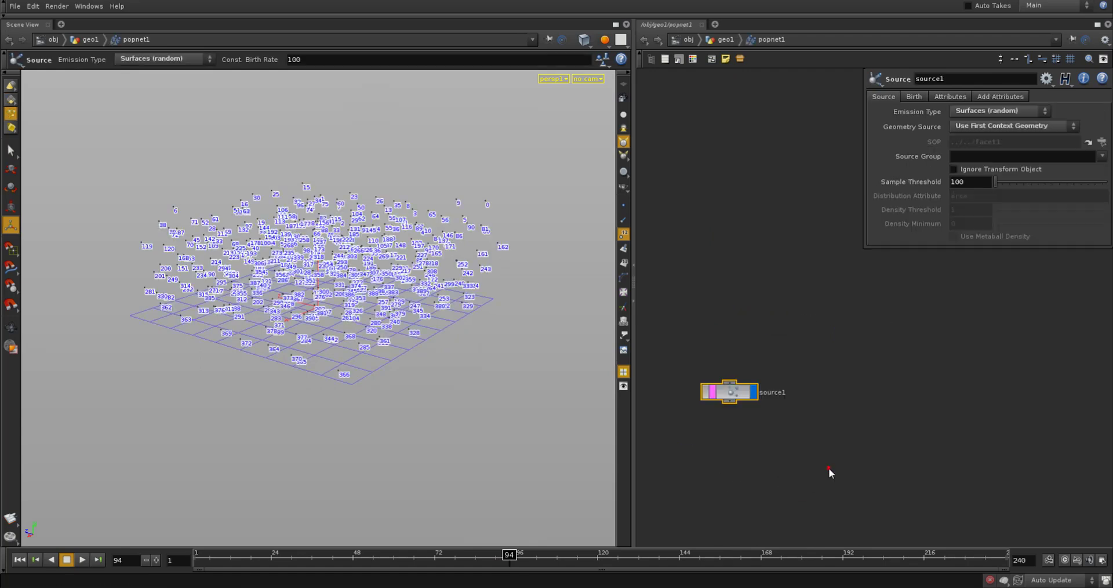
Scrub to frame 82, then to frame 41, examining the particles emitted from the barrel face up close
{"action": "left_click", "coordinate": [200, 558]}
{"action": "left_click_drag", "start_coordinate": [200, 556], "coordinate": [468, 556]}
{"action": "right_click_drag", "start_coordinate": [296, 322], "coordinate": [994, 169], "text": "alt"}
{"action": "right_click_drag", "start_coordinate": [52, 418], "coordinate": [233, 281], "text": "alt"}
{"action": "right_click_drag", "start_coordinate": [381, 256], "coordinate": [348, 298], "text": "alt"}
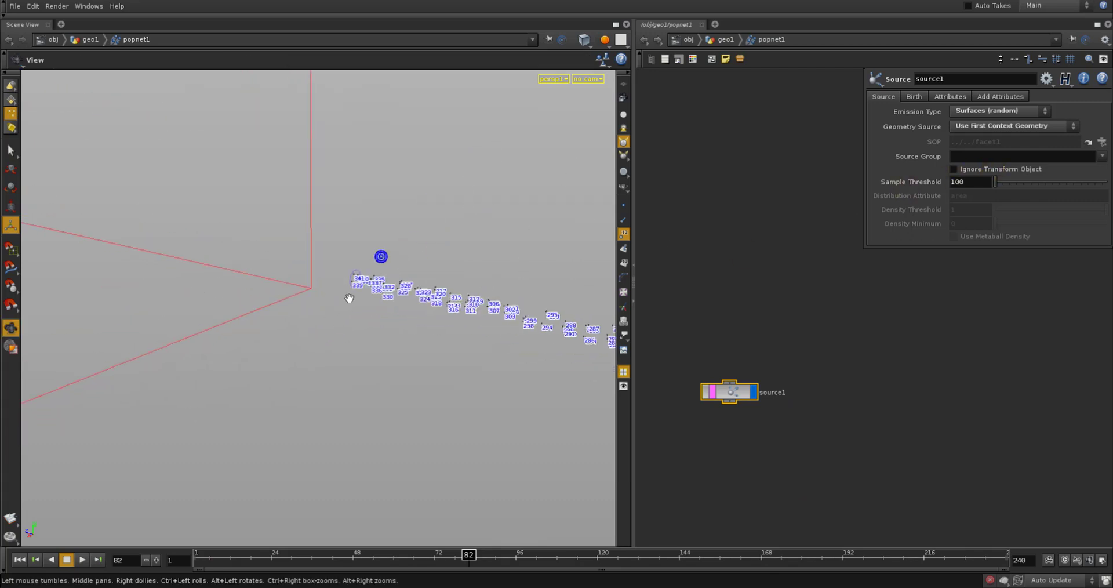
{"action": "left_click_drag", "start_coordinate": [348, 298], "coordinate": [382, 355], "text": "alt"}
{"action": "middle_click_drag", "start_coordinate": [398, 373], "coordinate": [352, 378], "text": "alt"}
{"action": "right_click_drag", "start_coordinate": [350, 380], "coordinate": [477, 370], "text": "alt"}
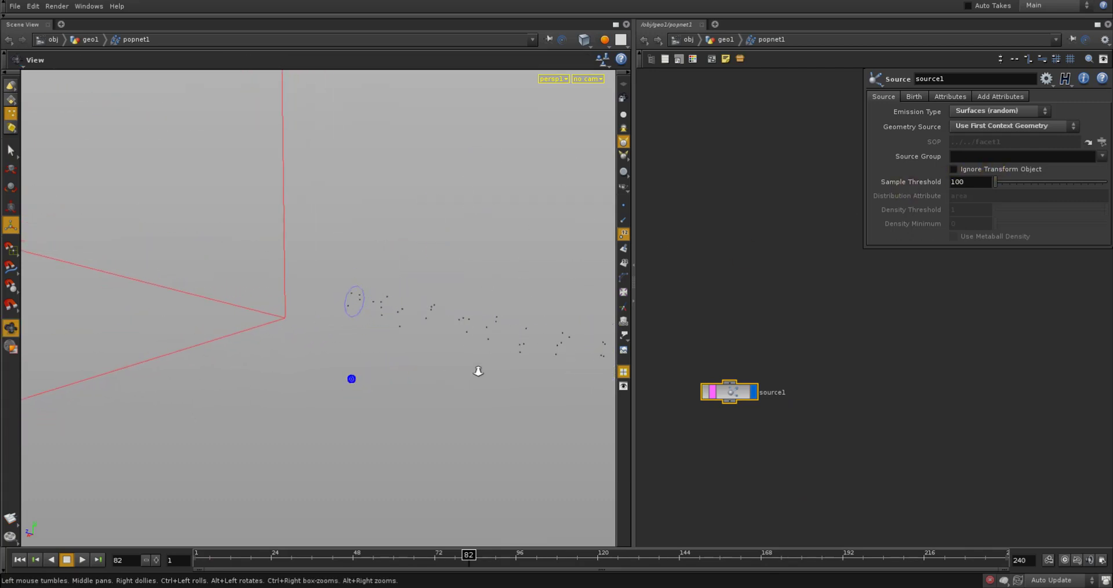
{"action": "right_click_drag", "start_coordinate": [417, 328], "coordinate": [324, 322], "text": "alt"}
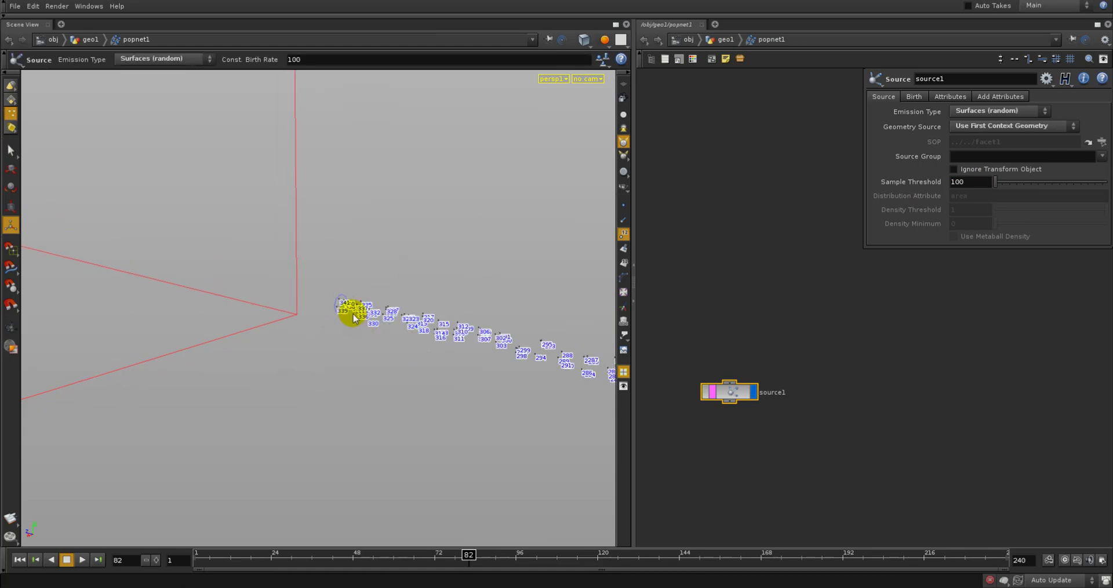
{"action": "left_click_drag", "start_coordinate": [197, 555], "coordinate": [330, 555]}
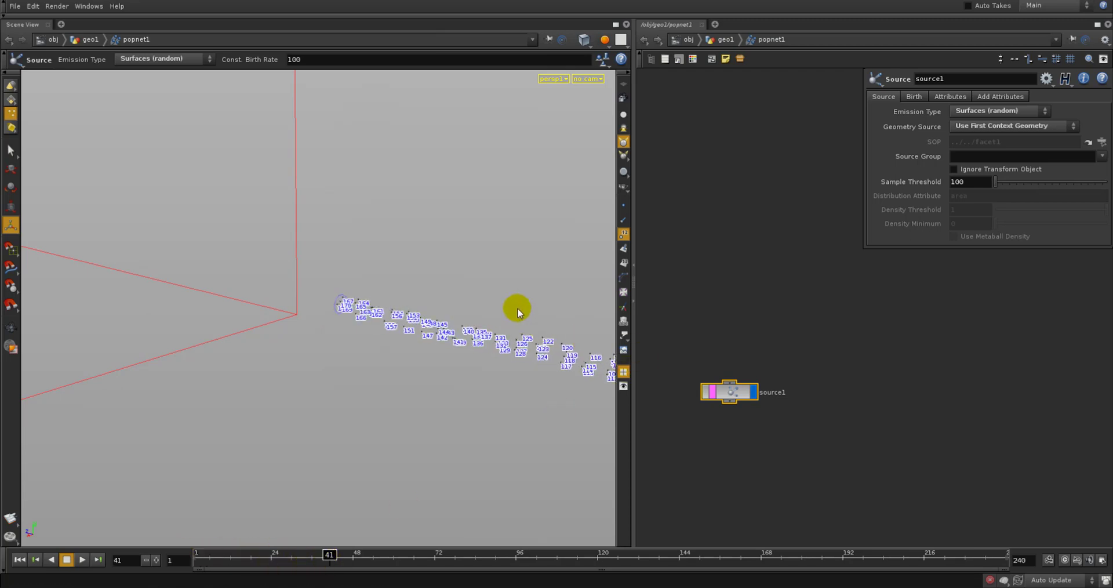
{"action": "left_click_drag", "start_coordinate": [503, 309], "coordinate": [464, 366], "text": "alt"}
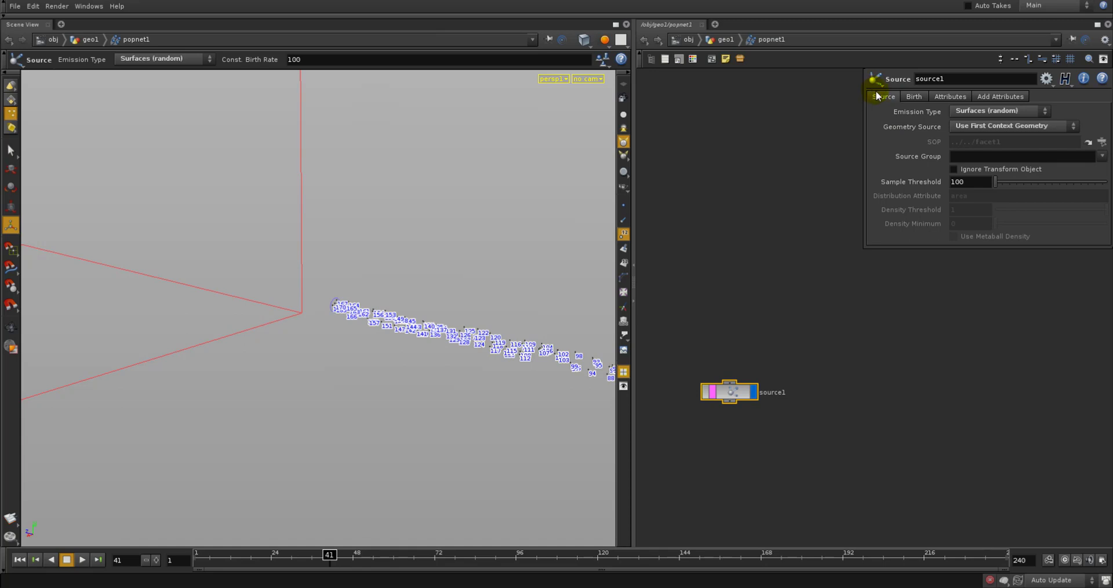
Rewind to frame 1 and set source1's Const. Birth Rate to 0 and Impulse Birth Rate to 5
{"action": "left_click", "coordinate": [916, 99]}
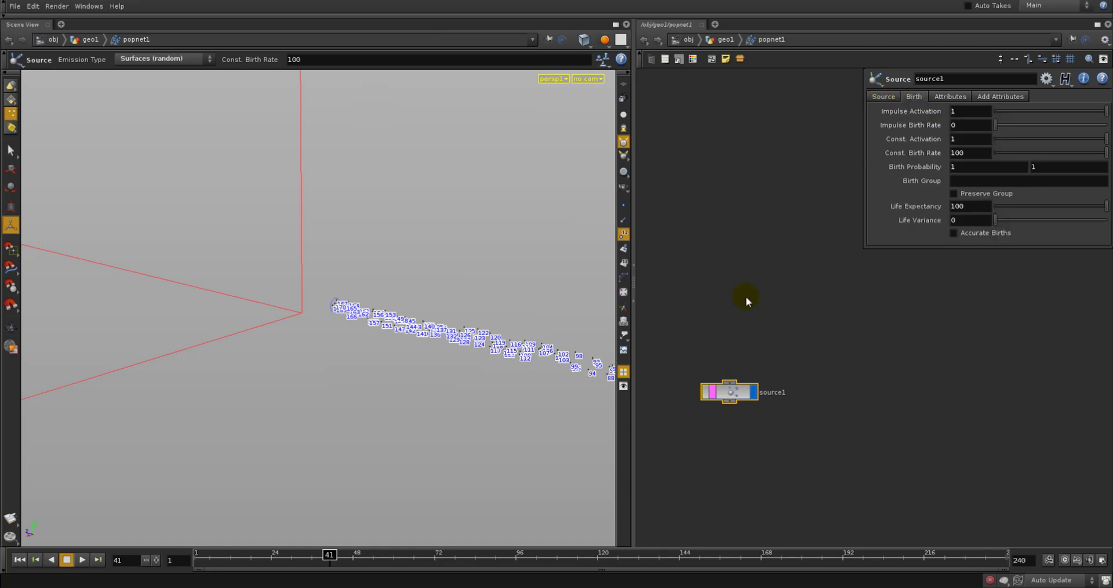
{"action": "left_click_drag", "start_coordinate": [228, 551], "coordinate": [102, 537]}
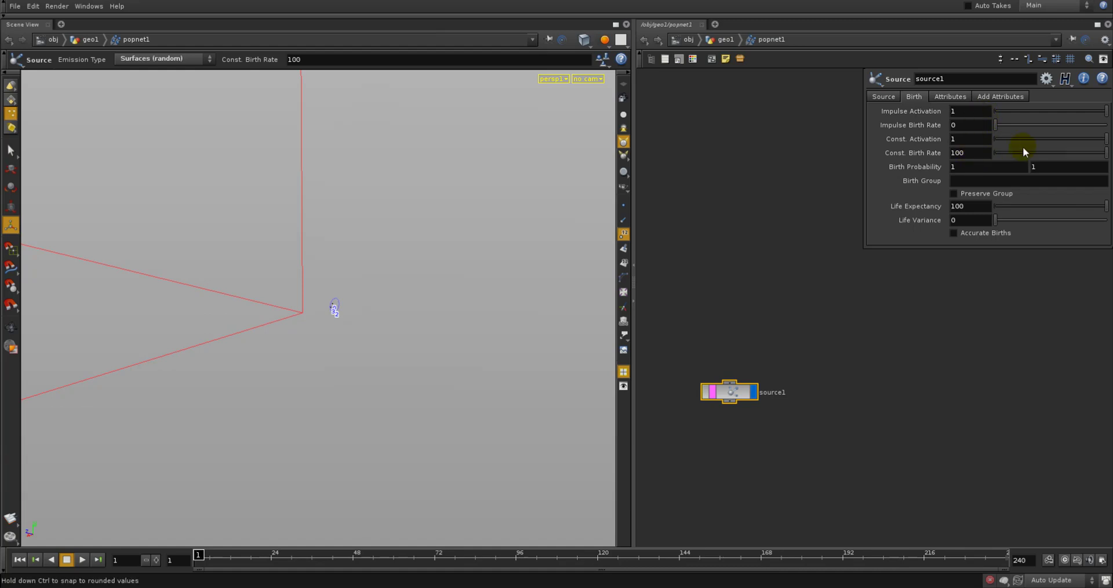
{"action": "left_click", "coordinate": [991, 149]}
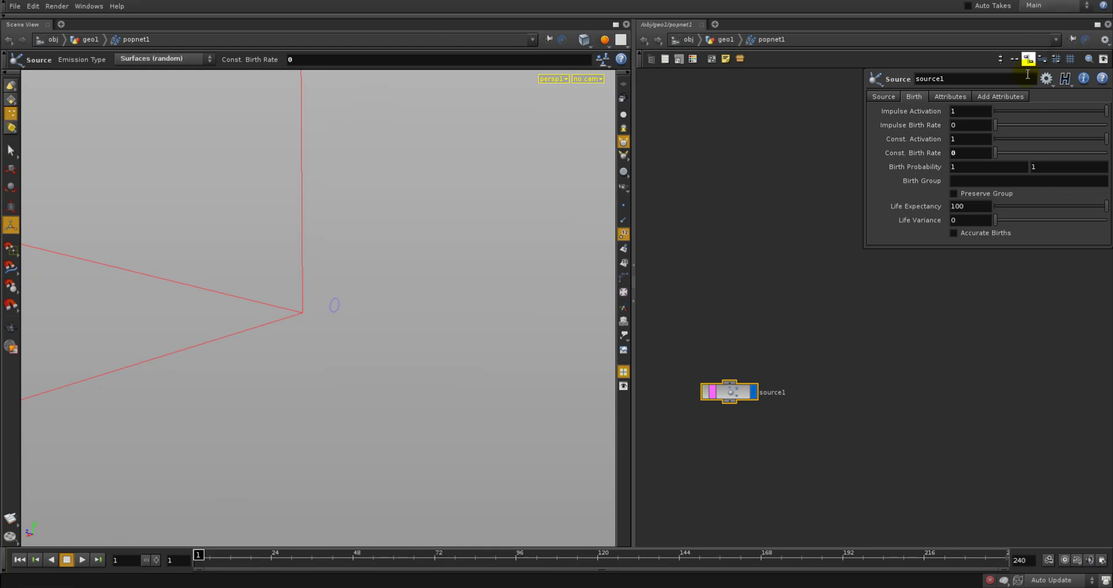
{"action": "left_click", "coordinate": [975, 125]}
{"action": "left_click_drag", "start_coordinate": [997, 125], "coordinate": [1002, 129]}
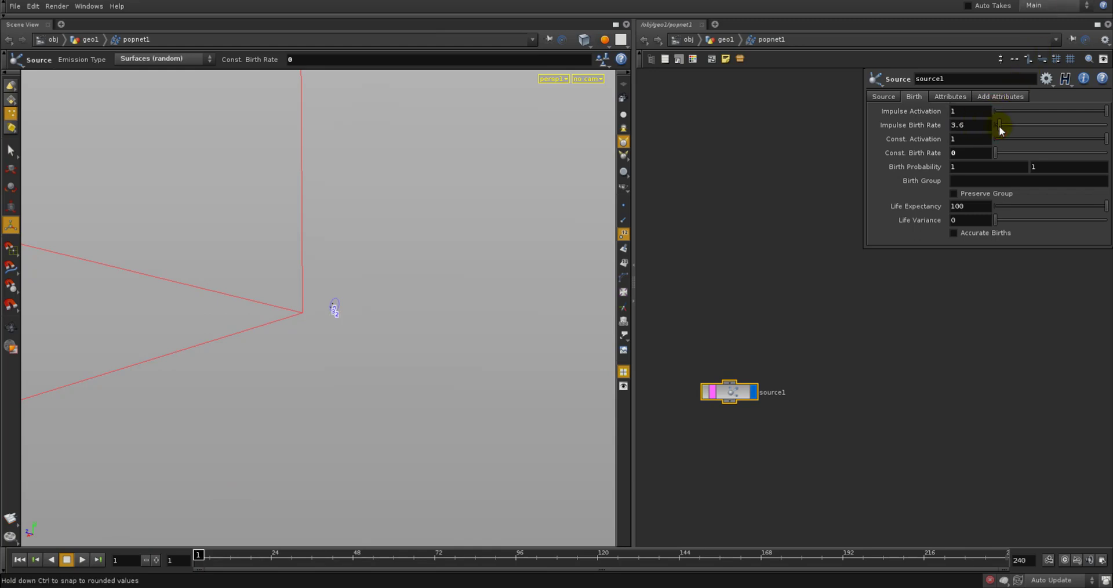
{"action": "left_click", "coordinate": [981, 124]}
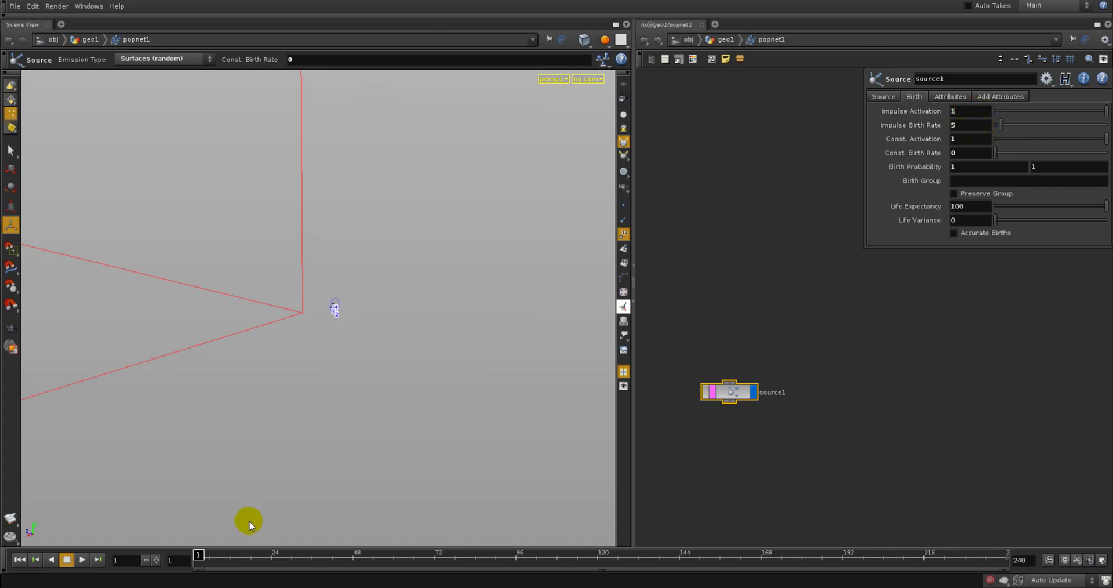
Scrub to frame 27 and back to frame 1, examining the impulse-emitted particles near the emitter ring
{"action": "left_click_drag", "start_coordinate": [199, 560], "coordinate": [281, 558]}
{"action": "right_click_drag", "start_coordinate": [450, 331], "coordinate": [529, 303], "text": "alt"}
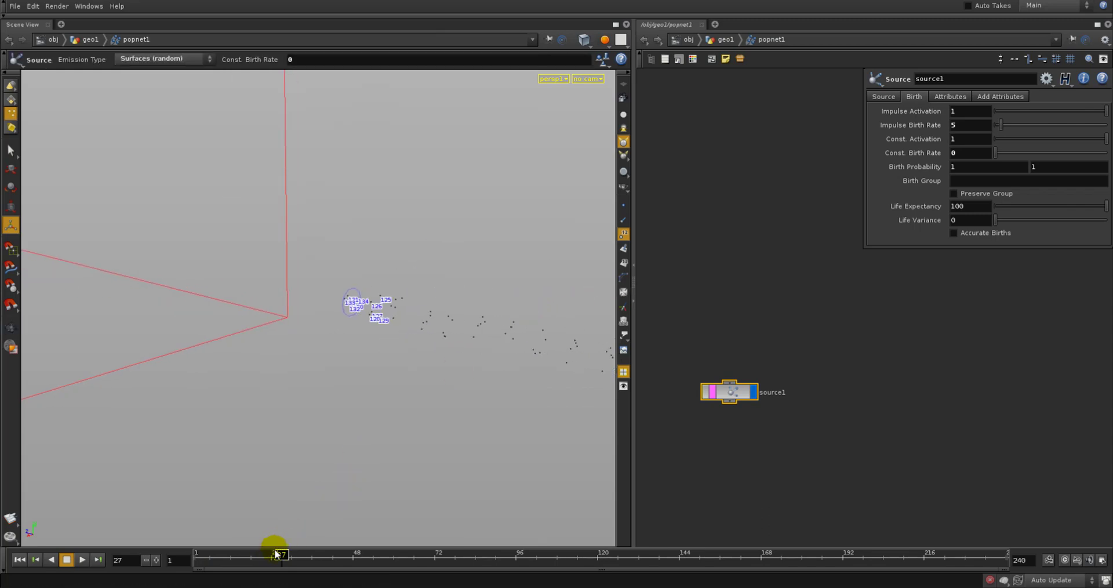
{"action": "left_click_drag", "start_coordinate": [277, 554], "coordinate": [196, 554]}
{"action": "left_click_drag", "start_coordinate": [522, 353], "coordinate": [440, 317], "text": "alt"}
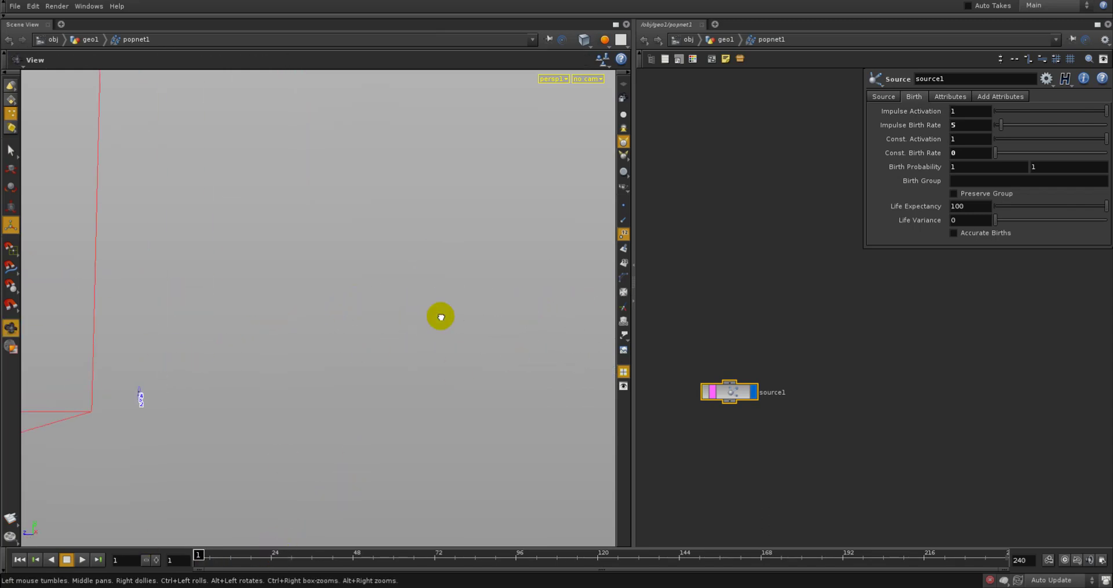
Scrub to frame 15, set popnet1's Oversampling to 10 at geo1 level, then reenter popnet1 and scrub to frame 18
{"action": "left_click_drag", "start_coordinate": [199, 554], "coordinate": [241, 555]}
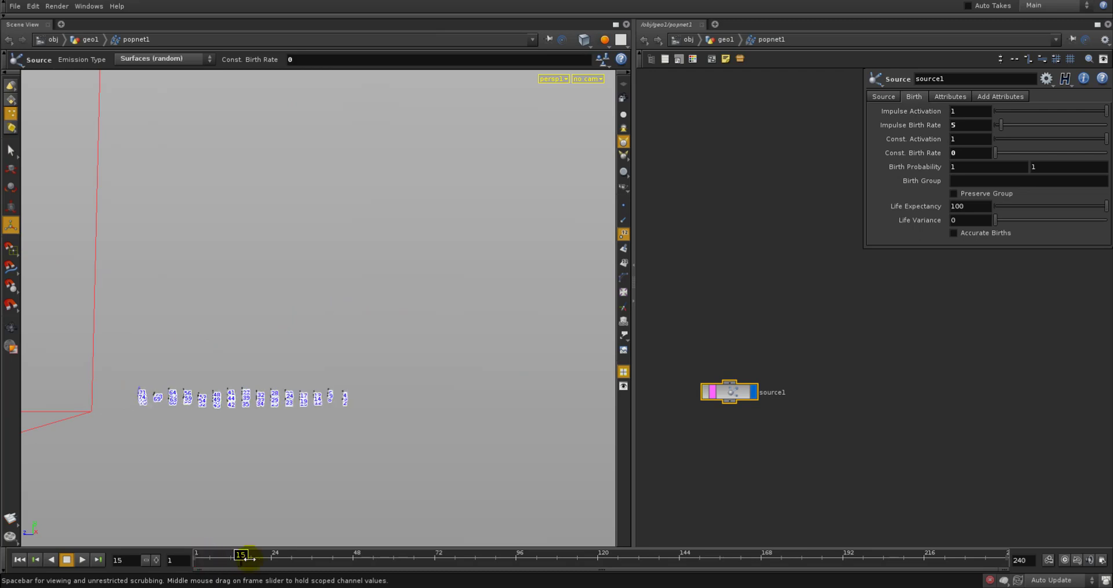
{"action": "left_click", "coordinate": [722, 40]}
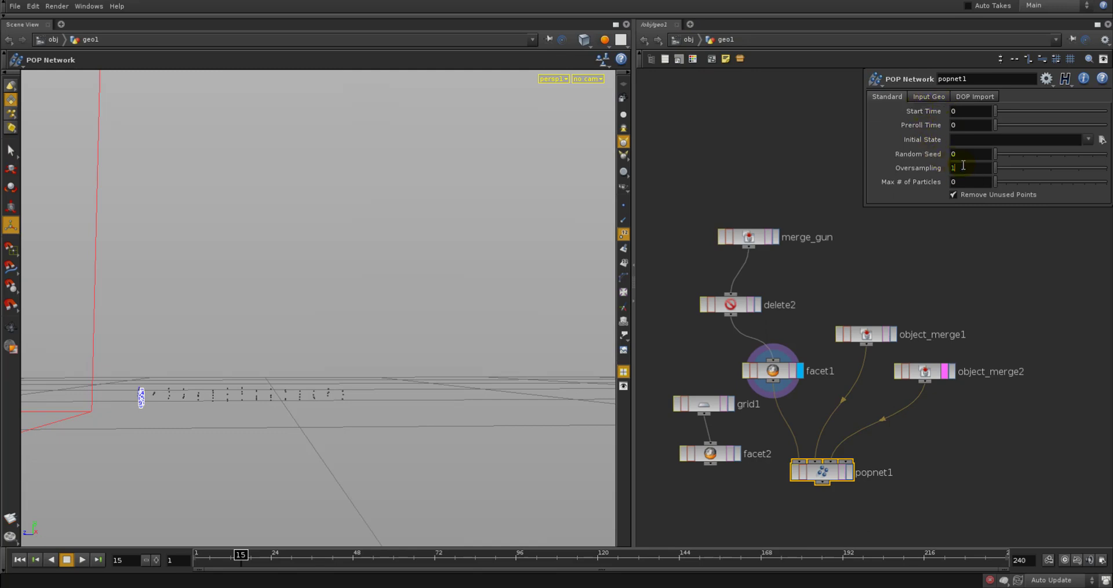
{"action": "type", "text": "0"}
{"action": "key", "text": "Return"}
{"action": "left_click", "coordinate": [644, 40]}
{"action": "mouse_move", "coordinate": [230, 554]}
{"action": "left_mouse_down"}
{"action": "mouse_move", "coordinate": [182, 558]}
{"action": "mouse_move", "coordinate": [242, 564]}
{"action": "left_mouse_up"}
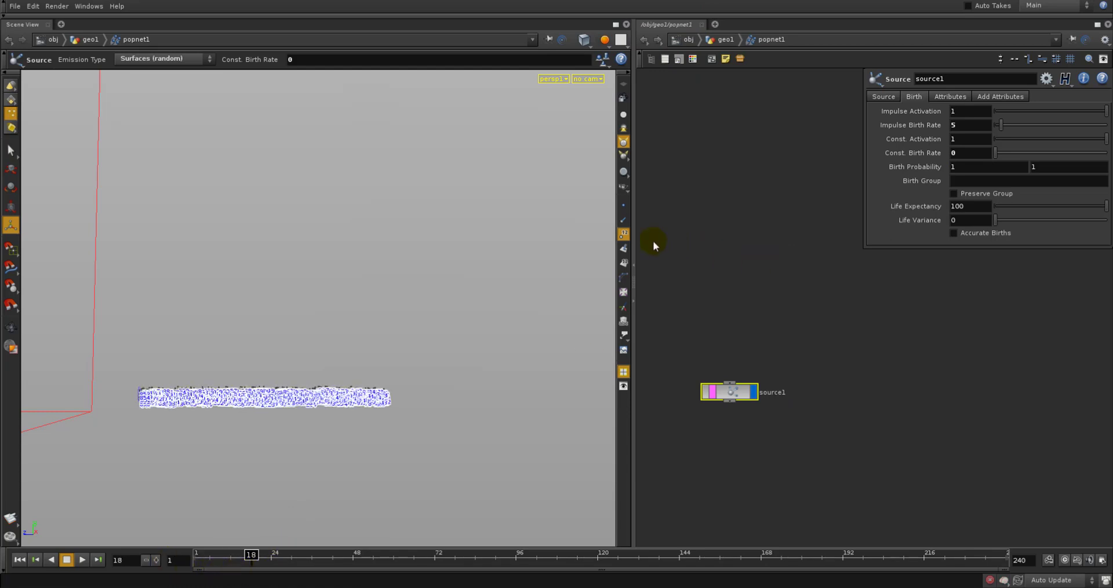
Hide the point numbers, set source1's Impulse Activation and Impulse Birth Rate to 0 and Const. Birth Rate to 10, and scrub to frame 27
{"action": "left_click", "coordinate": [623, 235]}
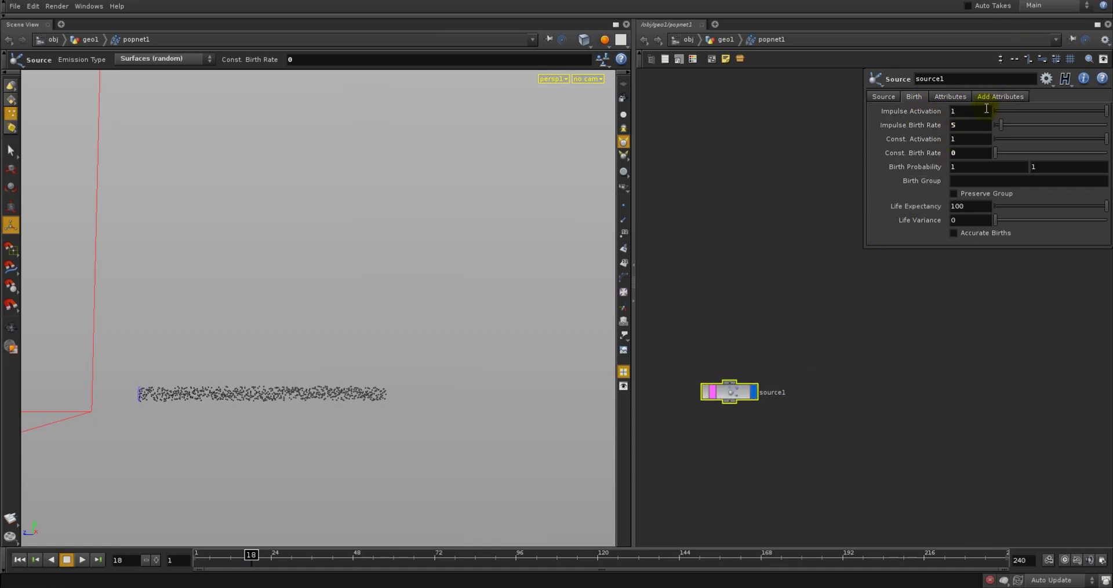
{"action": "left_click_drag", "start_coordinate": [1011, 112], "coordinate": [966, 131]}
{"action": "type", "text": "10"}
{"action": "key", "text": "Return"}
{"action": "left_click_drag", "start_coordinate": [206, 557], "coordinate": [281, 557]}
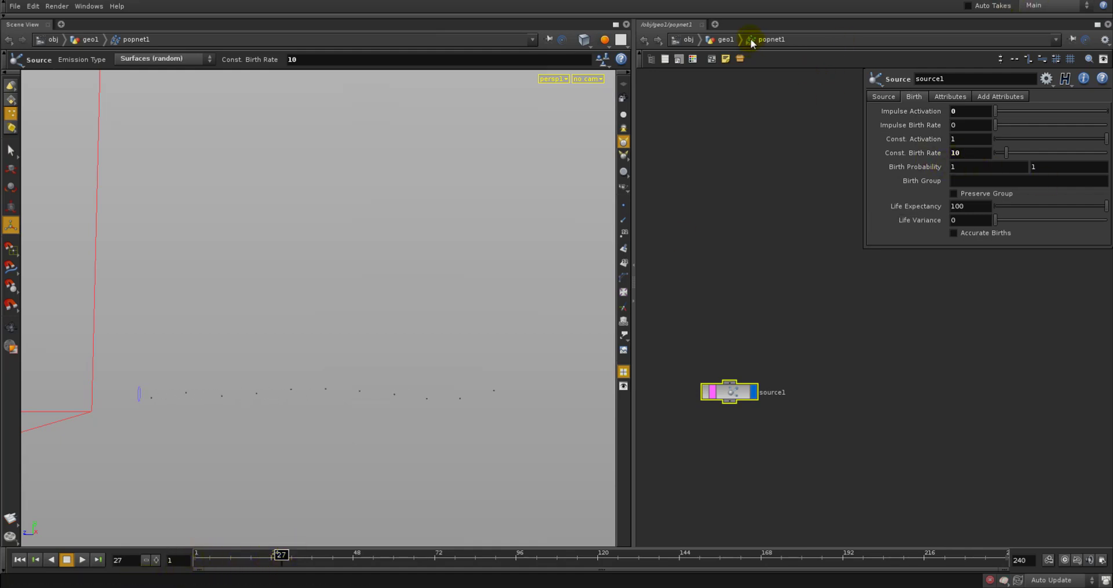
Go up to geo1, set popnet1's Oversampling to 1, reenter popnet1 and scrub to frame 33
{"action": "left_click", "coordinate": [750, 38]}
{"action": "double_click", "coordinate": [982, 167]}
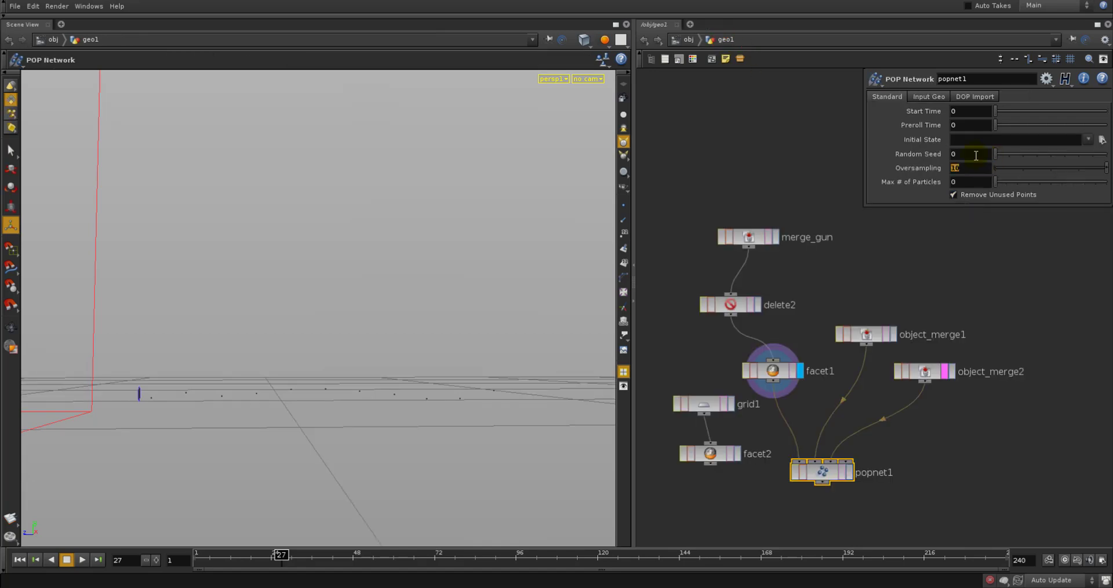
{"action": "type", "text": "1"}
{"action": "key", "text": "Return"}
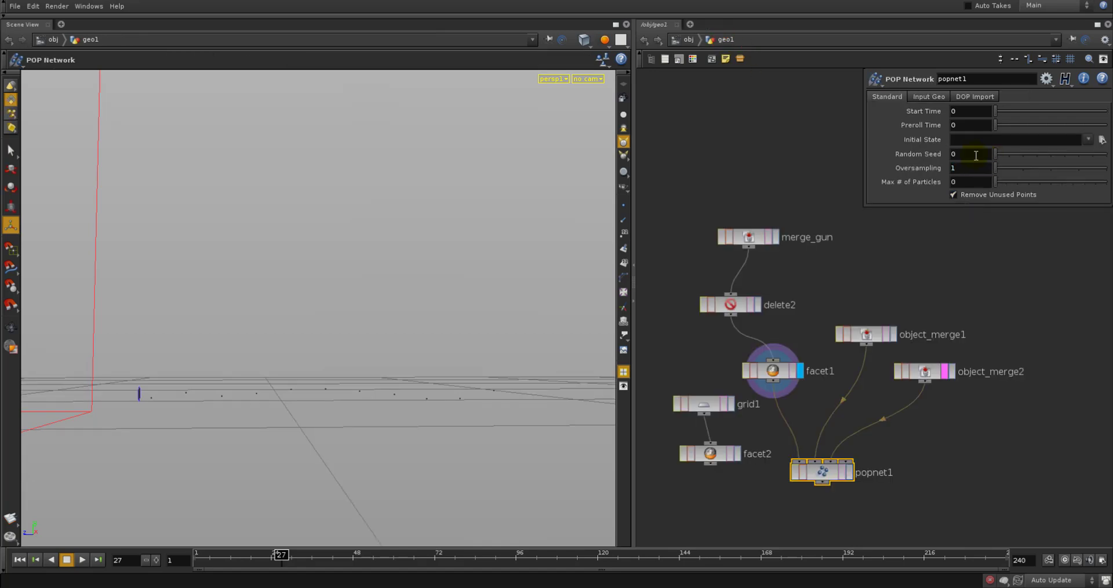
{"action": "left_click", "coordinate": [645, 39]}
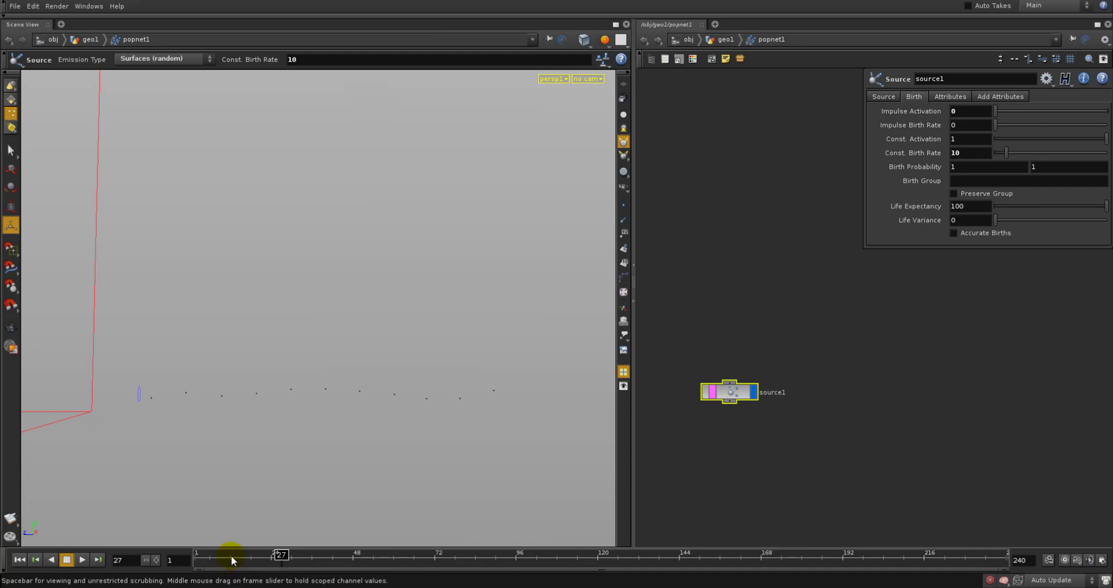
{"action": "left_click_drag", "start_coordinate": [229, 558], "coordinate": [301, 554]}
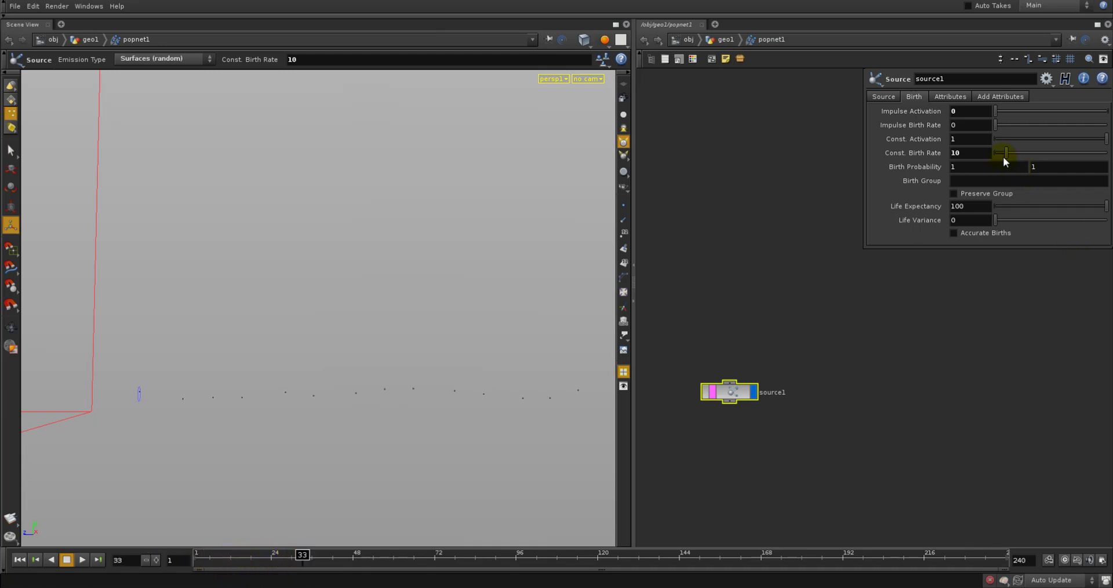
Set source1's Const. Birth Rate to 0 and enter the expression $FF == 48 for Impulse Activation
{"action": "left_click_drag", "start_coordinate": [1003, 156], "coordinate": [767, 201]}
{"action": "double_click", "coordinate": [972, 111]}
{"action": "type", "text": "$FF =="}
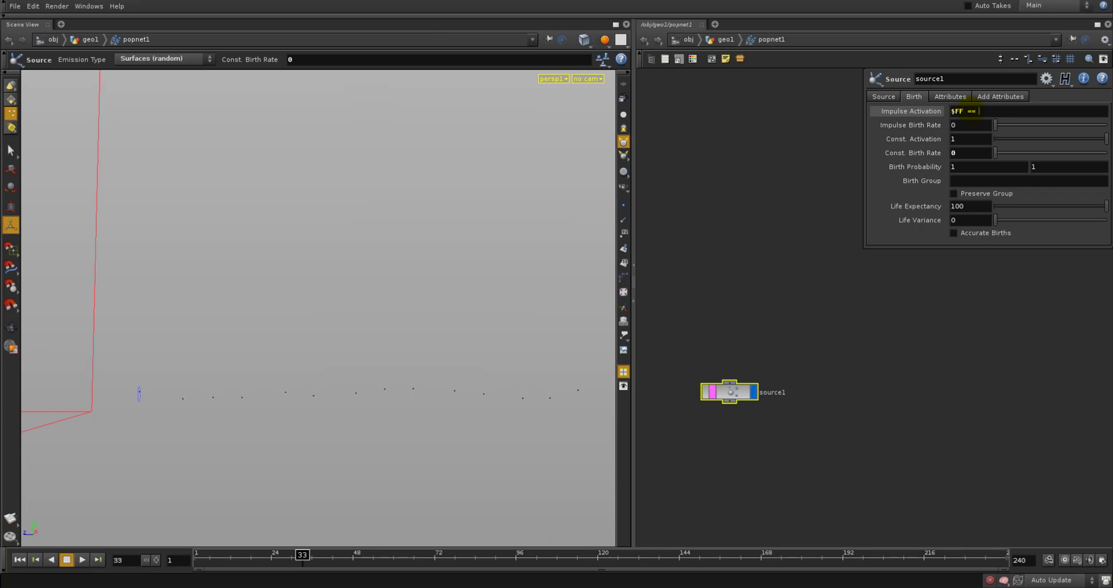
{"action": "type", "text": " 48"}
{"action": "key", "text": "Return"}
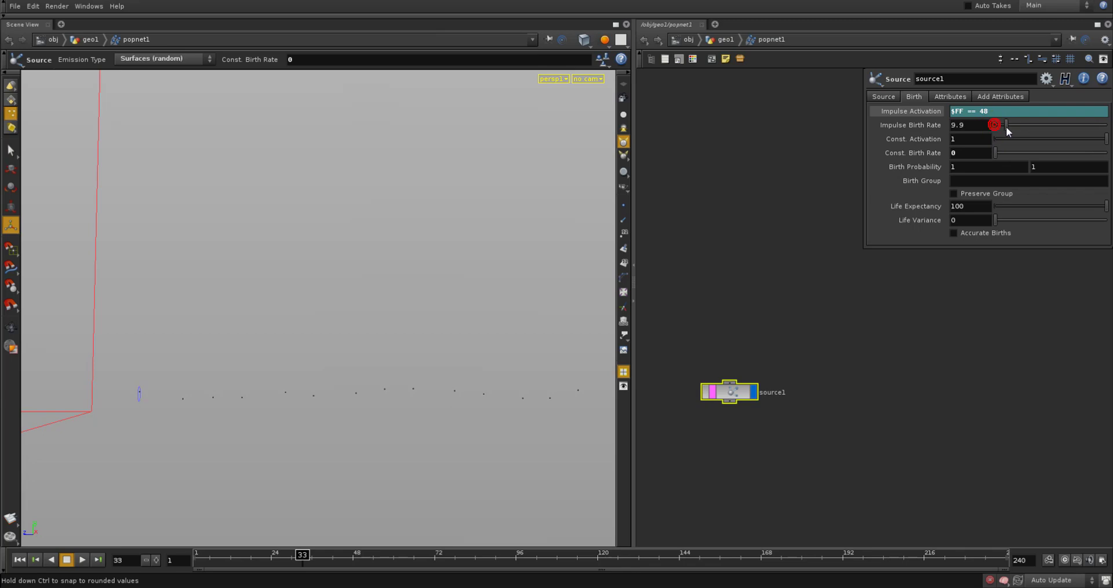
Set the Impulse Birth Rate to 1 and Const. Activation to 0, then scrub to frame 55
{"action": "double_click", "coordinate": [968, 124]}
{"action": "type", "text": "1"}
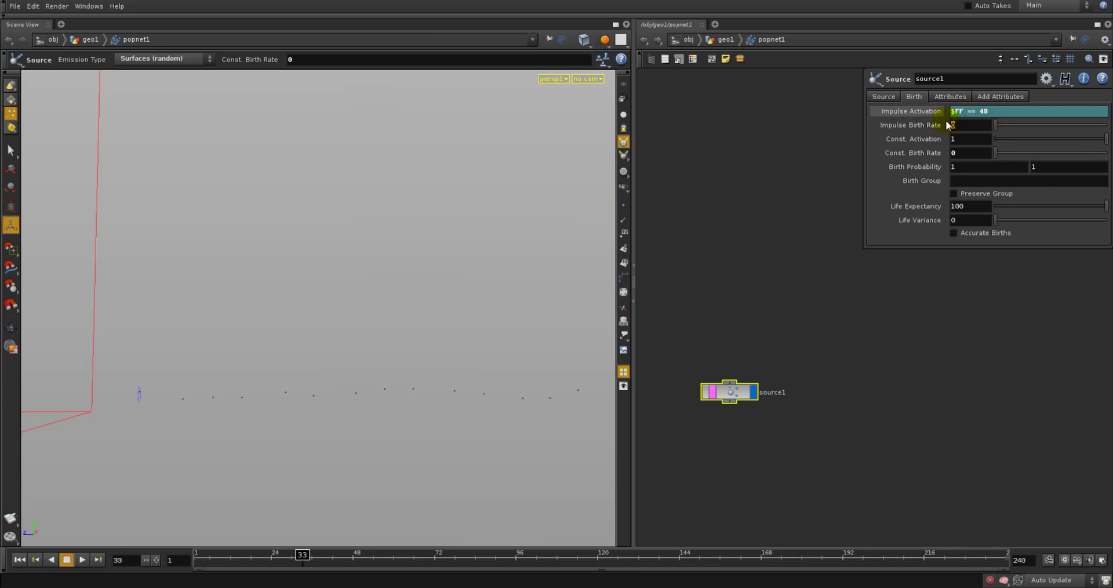
{"action": "key", "text": "Return"}
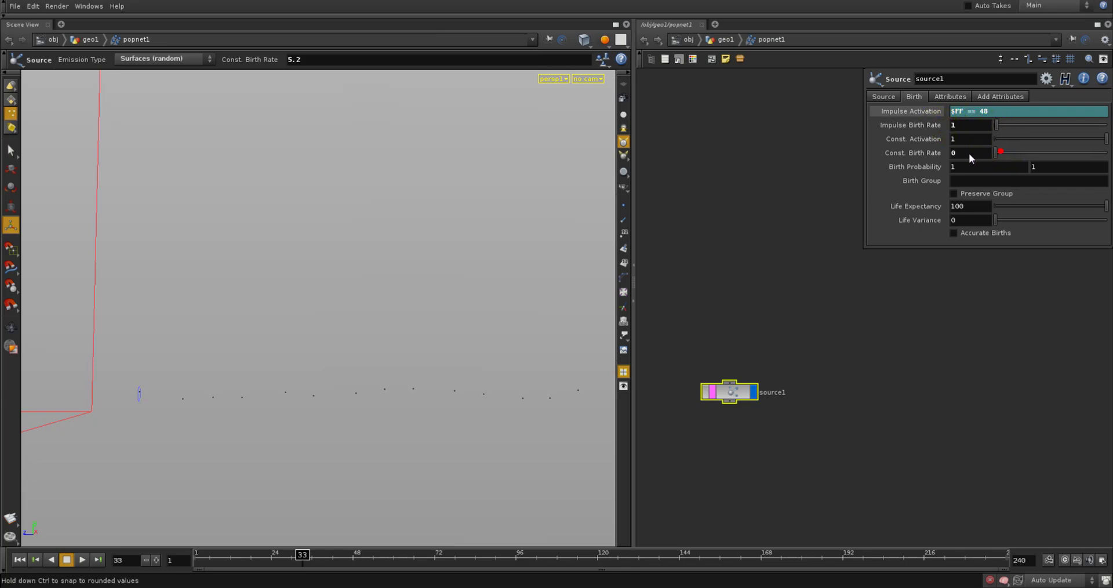
{"action": "left_click", "coordinate": [1000, 139]}
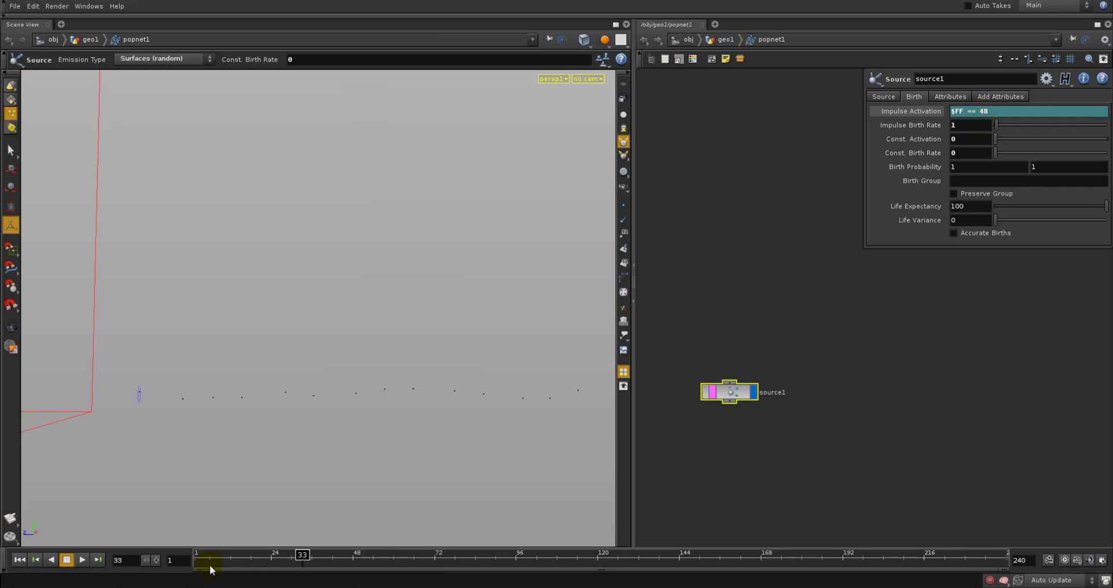
{"action": "mouse_move", "coordinate": [171, 547]}
{"action": "left_mouse_down"}
{"action": "mouse_move", "coordinate": [397, 549]}
{"action": "mouse_move", "coordinate": [79, 532]}
{"action": "mouse_move", "coordinate": [375, 527]}
{"action": "left_mouse_up"}
Delete the expression channel on source1's Impulse Activation and set Const. Birth Rate to 4
{"action": "left_click", "coordinate": [946, 116]}
{"action": "right_click", "coordinate": [945, 113]}
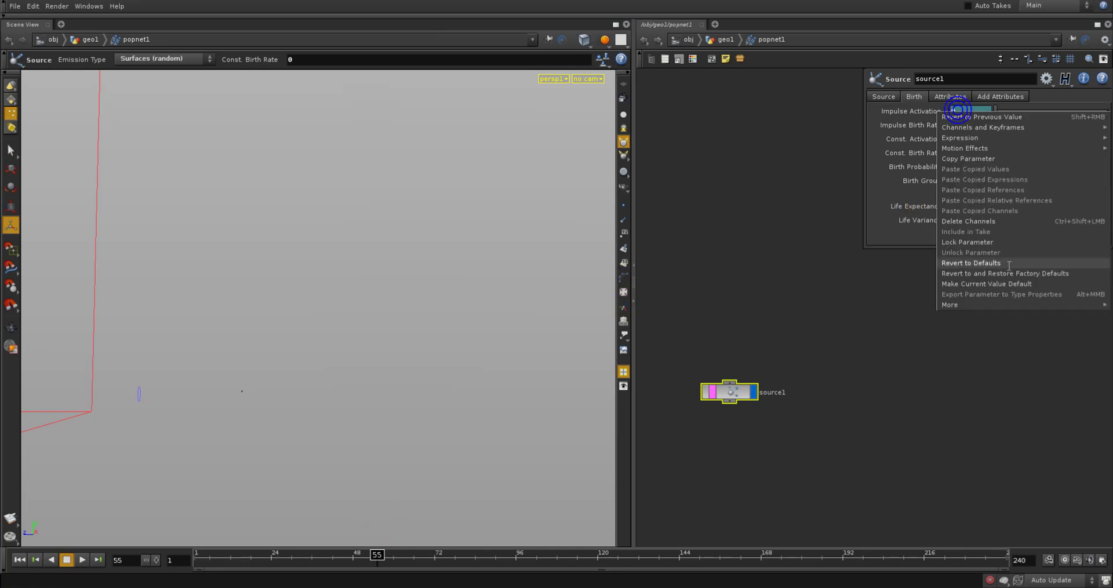
{"action": "left_click", "coordinate": [962, 221]}
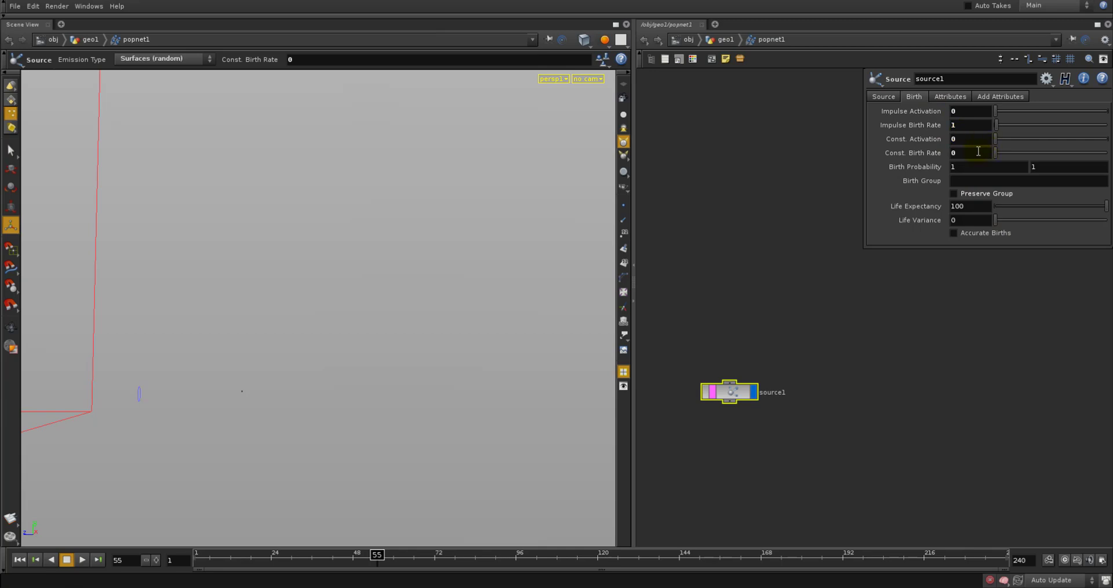
{"action": "left_click", "coordinate": [978, 152]}
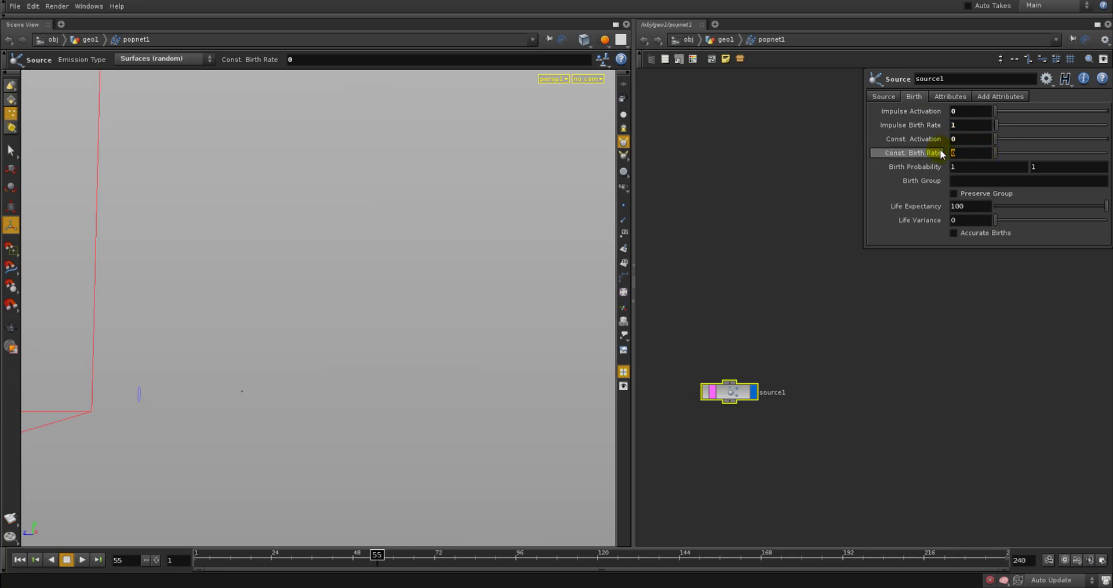
{"action": "type", "text": "4"}
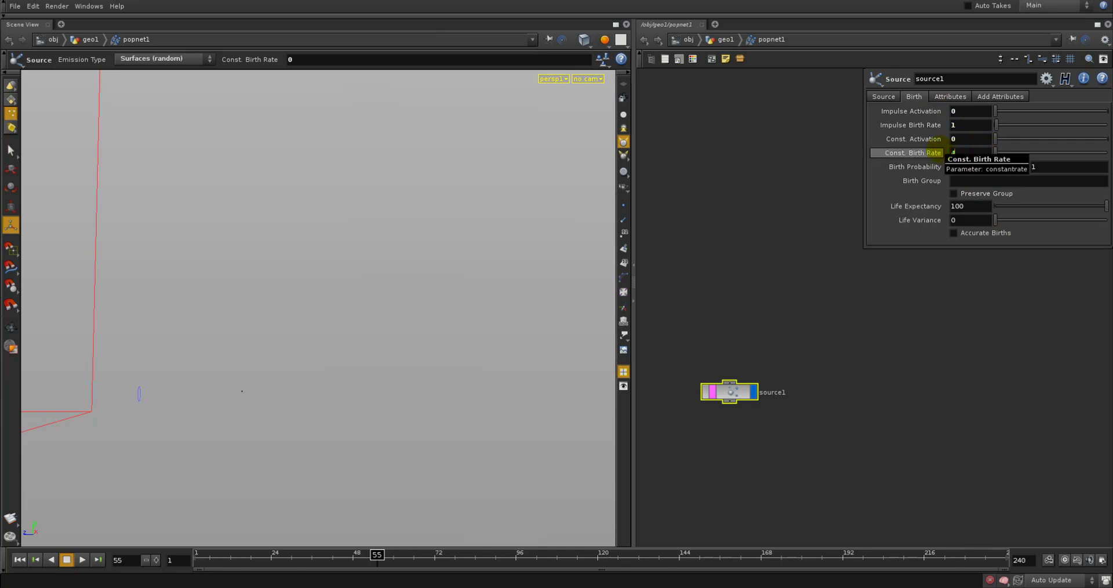
{"action": "key", "text": "Return"}
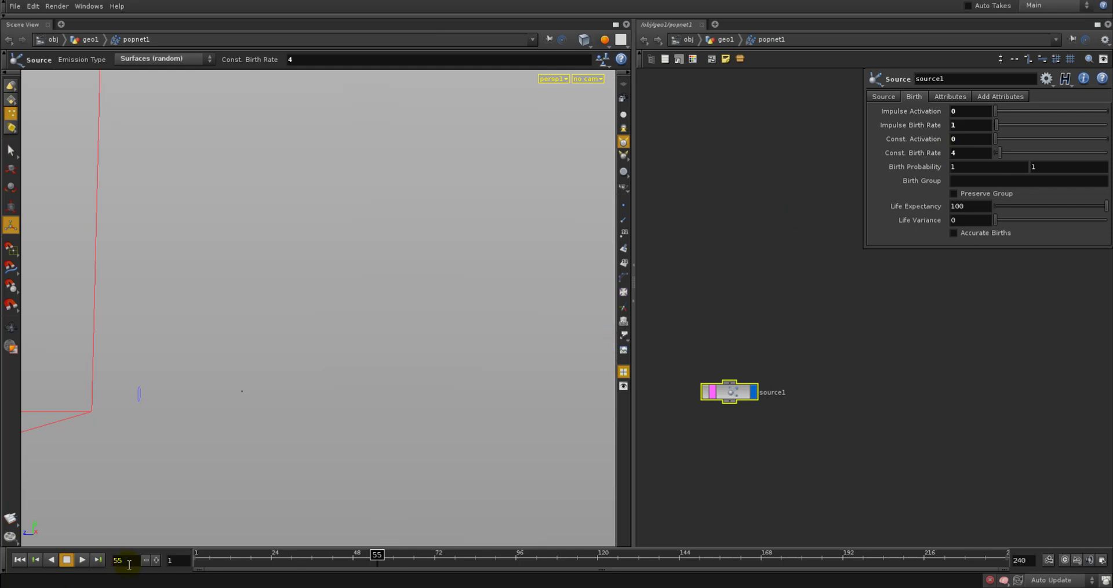
Scrub to frame 20, restore Const. Activation to 1, then scrub from frame 1 to 44 and examine the emitted particles
{"action": "left_click_drag", "start_coordinate": [212, 559], "coordinate": [262, 510]}
{"action": "left_click_drag", "start_coordinate": [968, 139], "coordinate": [955, 141]}
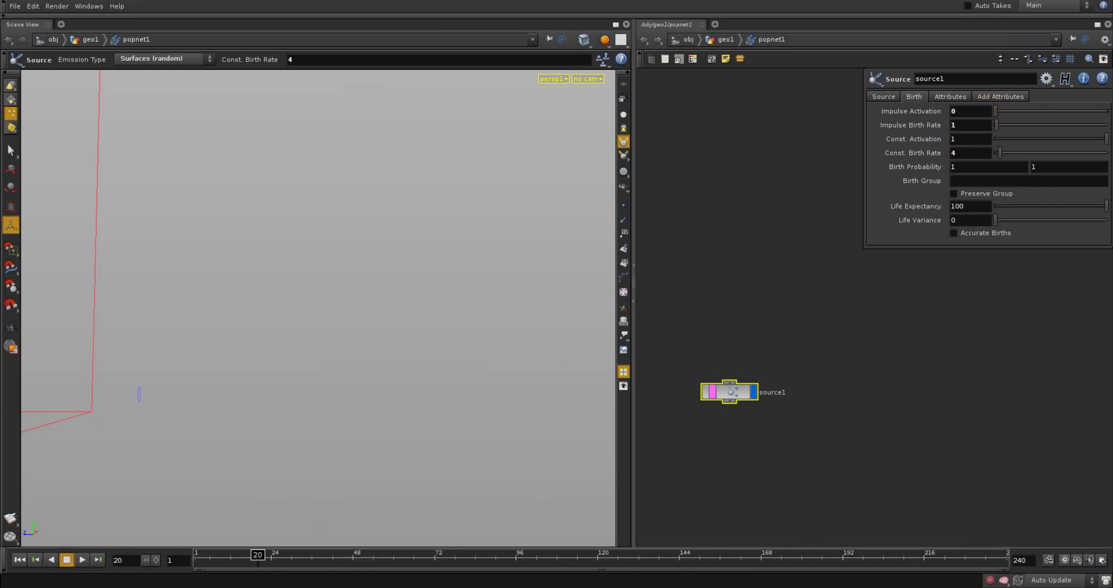
{"action": "left_click", "coordinate": [199, 558]}
{"action": "left_click_drag", "start_coordinate": [200, 558], "coordinate": [341, 511]}
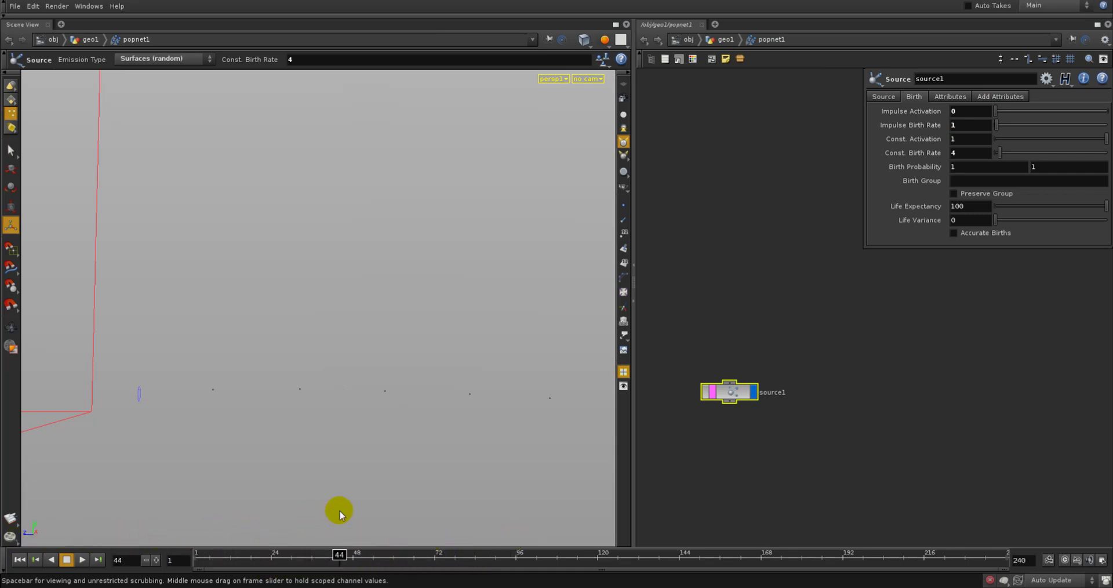
{"action": "key", "text": "Escape"}
{"action": "left_click_drag", "start_coordinate": [360, 315], "coordinate": [334, 355]}
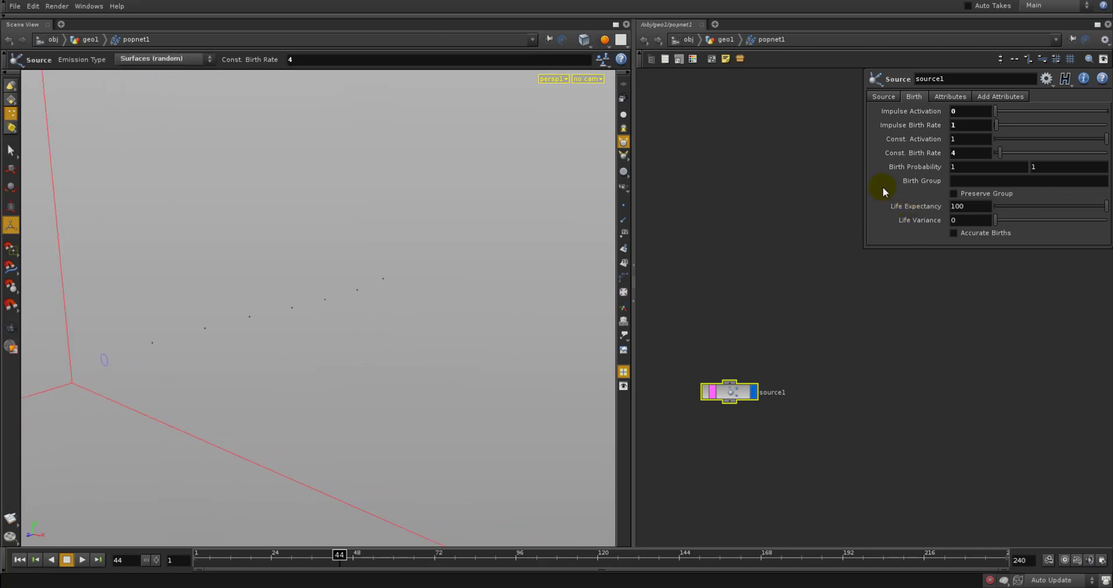
Set source1's Life Expectancy to 1 and scrub to frame 158
{"action": "double_click", "coordinate": [970, 207]}
{"action": "type", "text": "1"}
{"action": "key", "text": "Return"}
{"action": "left_click_drag", "start_coordinate": [265, 556], "coordinate": [726, 496]}
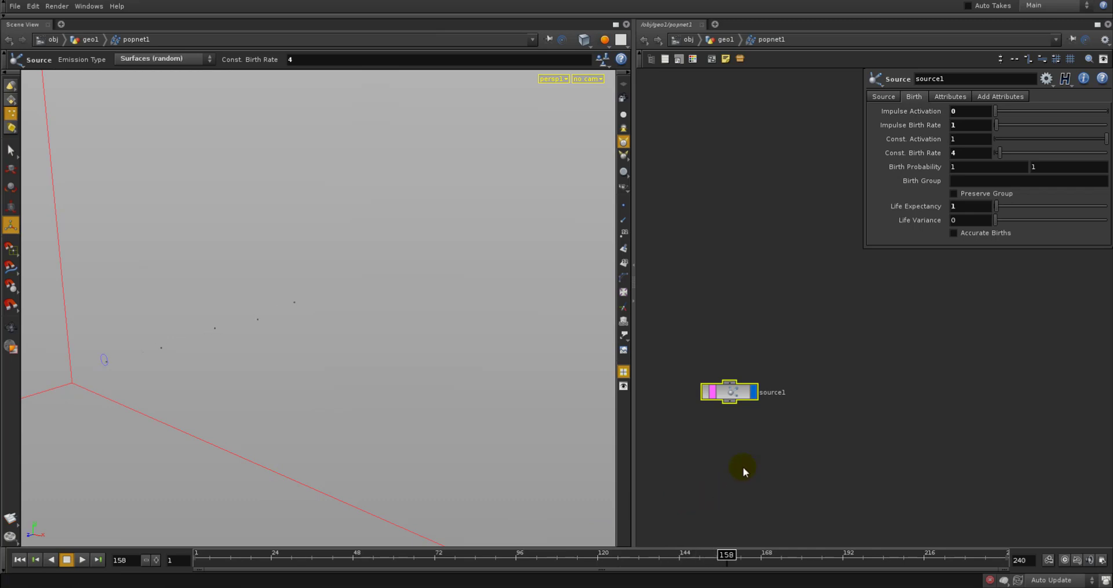
Examine the life attribute values in source1's enlarged geometry spreadsheet, scrub to frame 111 and close the spreadsheet
{"action": "right_click", "coordinate": [726, 391]}
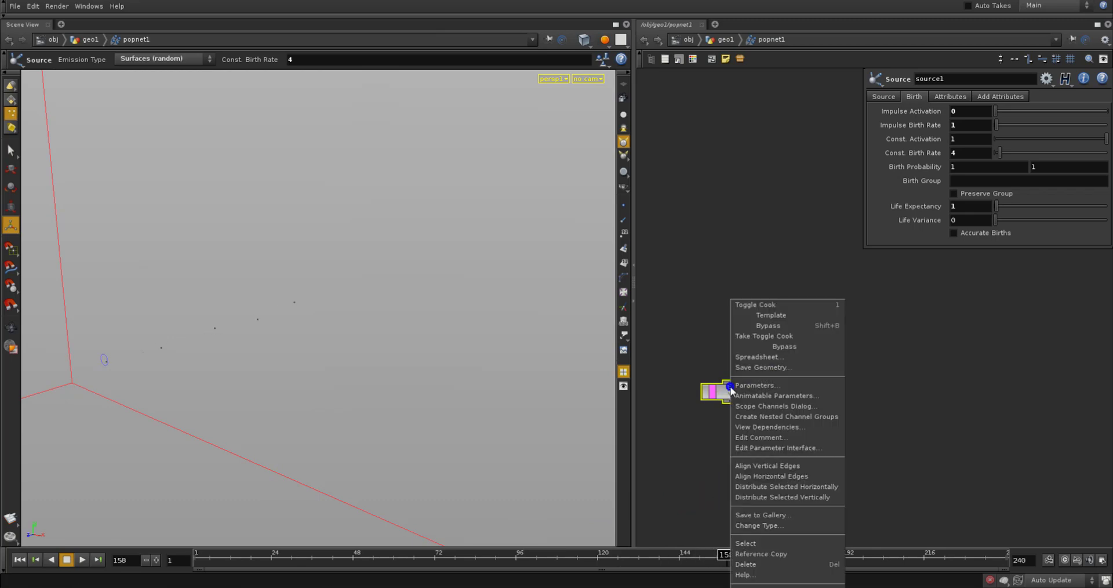
{"action": "left_click", "coordinate": [757, 357]}
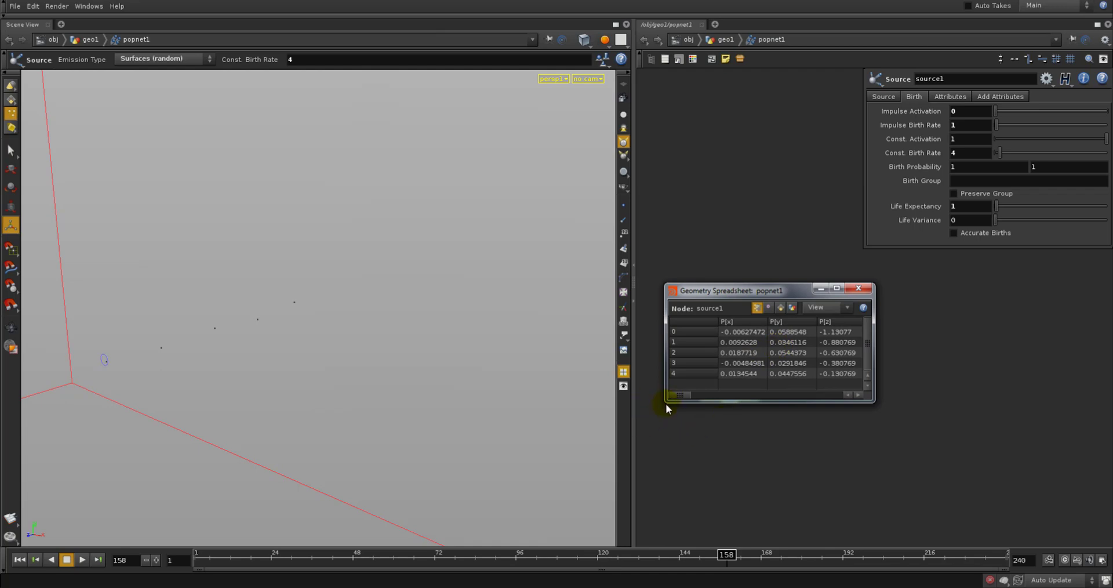
{"action": "left_click_drag", "start_coordinate": [666, 403], "coordinate": [242, 520]}
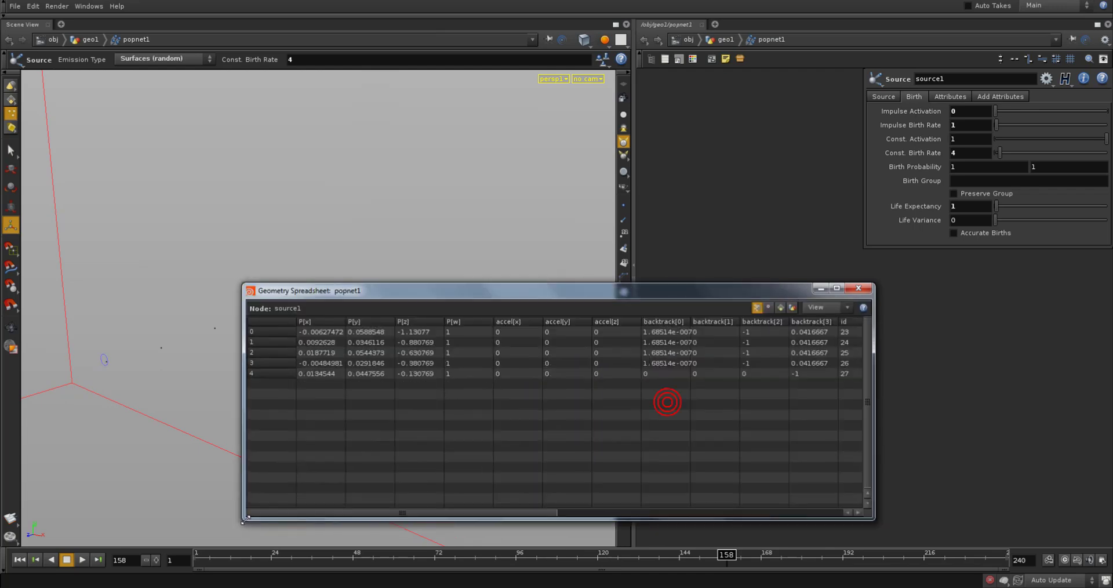
{"action": "left_click", "coordinate": [815, 307]}
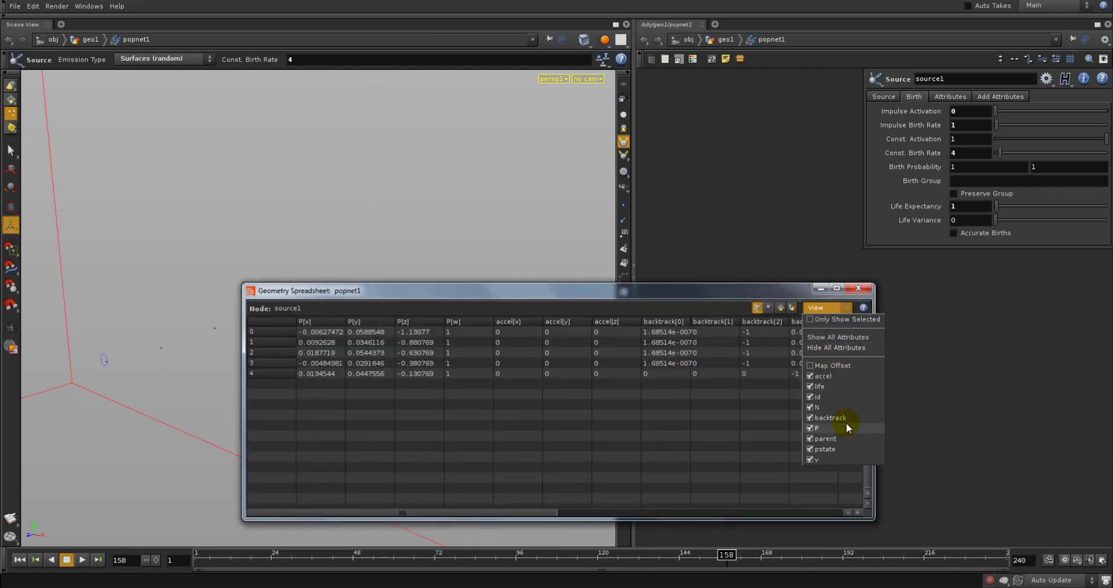
{"action": "left_click", "coordinate": [545, 335]}
{"action": "left_click_drag", "start_coordinate": [536, 513], "coordinate": [621, 512]}
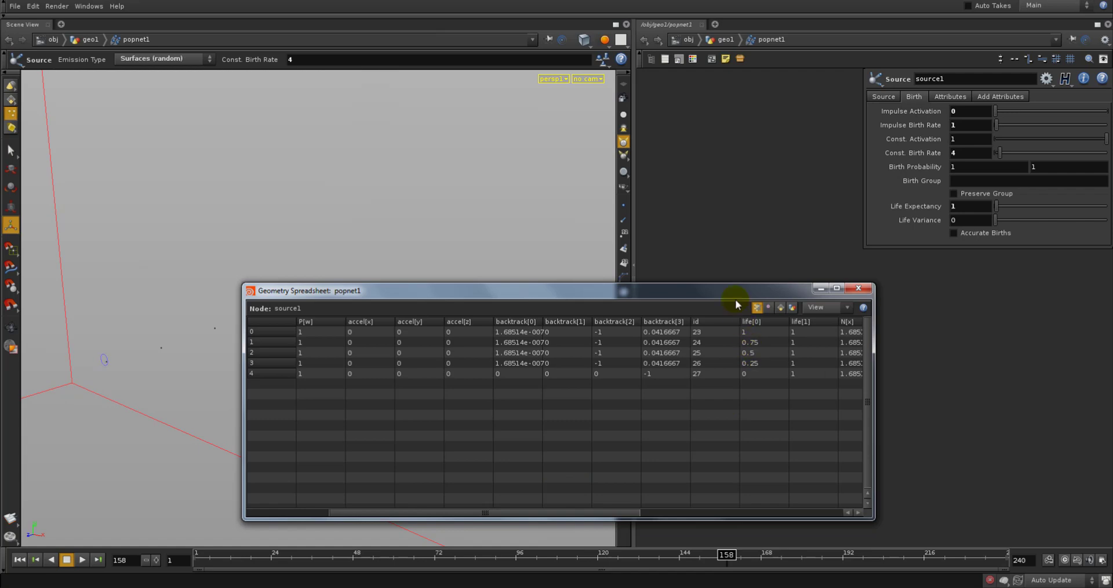
{"action": "left_click_drag", "start_coordinate": [726, 557], "coordinate": [567, 562]}
{"action": "left_click", "coordinate": [859, 288]}
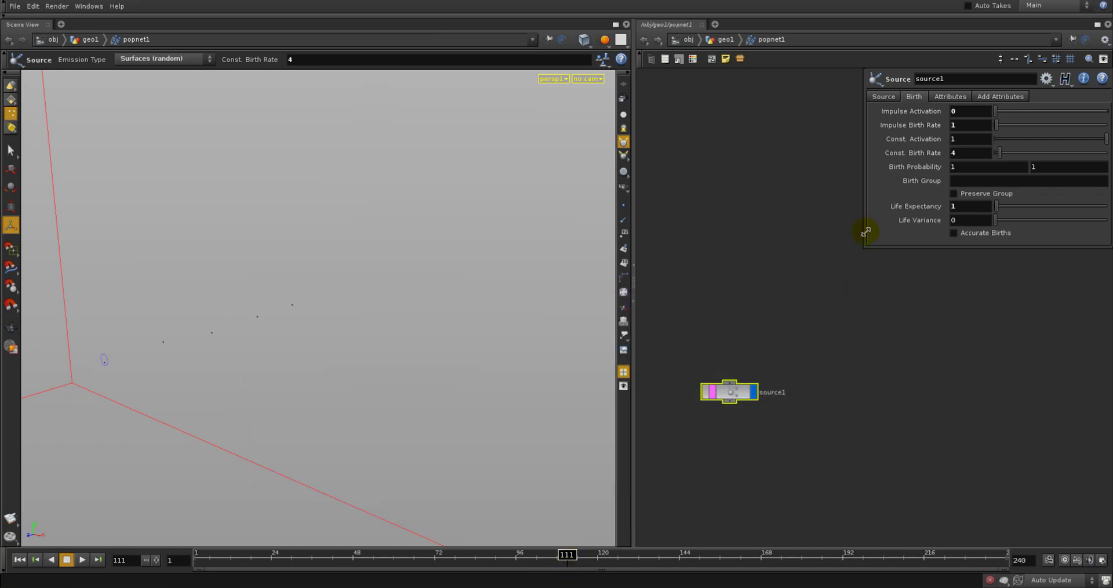
Set source1's Life Variance to .5 and scrub through the timeline to check the particle lifetimes
{"action": "left_click", "coordinate": [953, 219]}
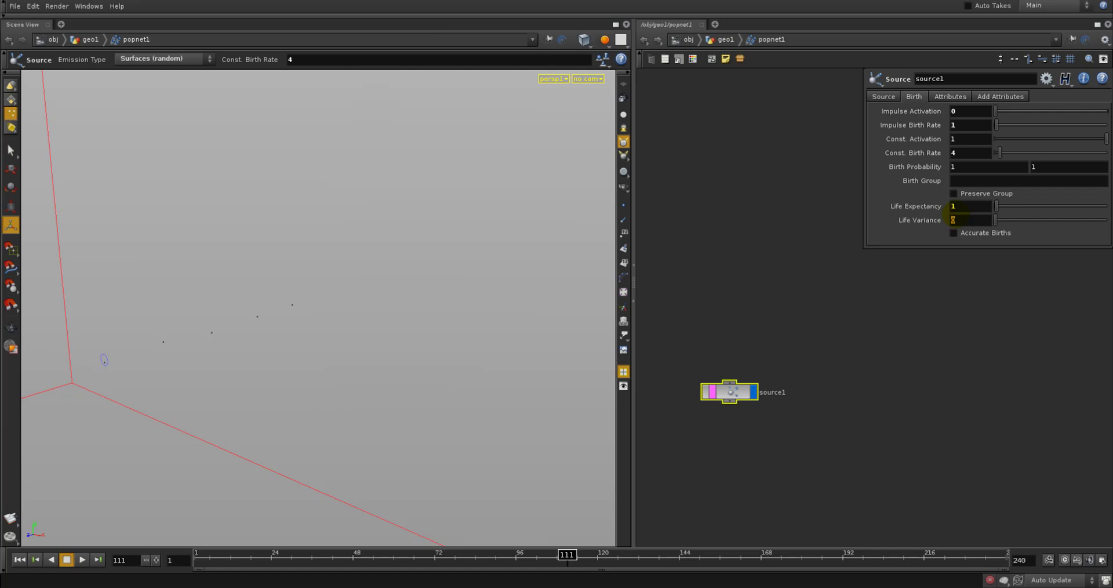
{"action": "key", "text": "Return"}
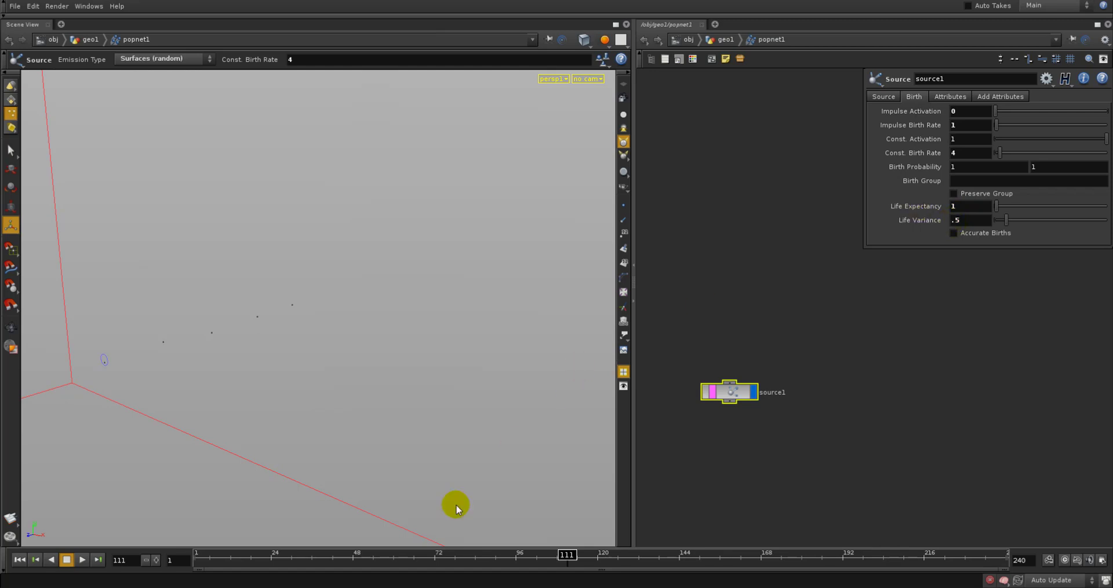
{"action": "left_click_drag", "start_coordinate": [243, 553], "coordinate": [832, 512]}
Rewind to frame 1, raise source1's Const. Birth Rate to 32.8 and scrub to frame 90
{"action": "left_click_drag", "start_coordinate": [331, 477], "coordinate": [189, 466]}
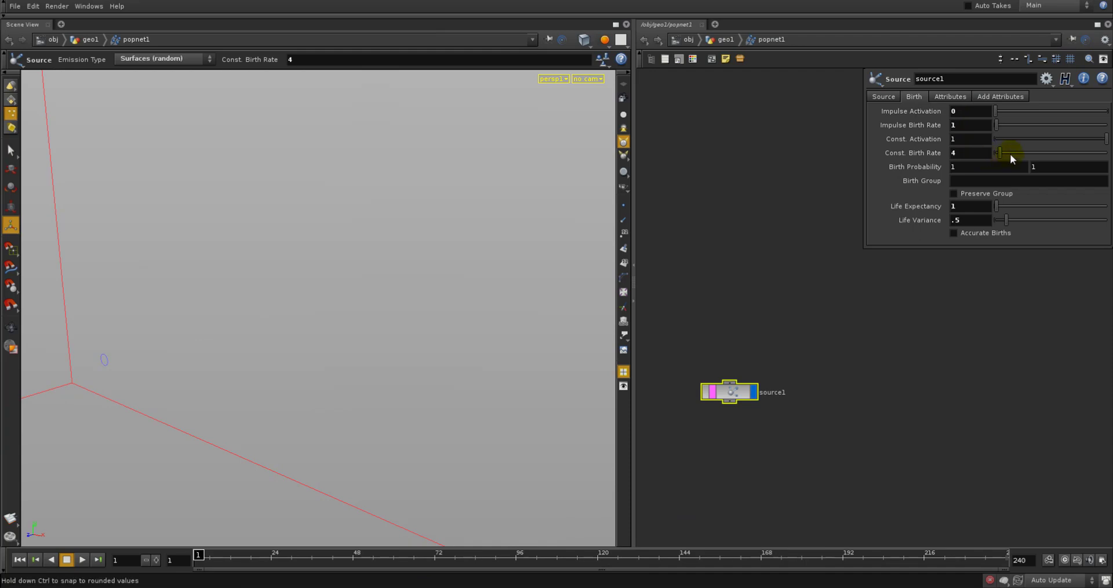
{"action": "left_click_drag", "start_coordinate": [1010, 154], "coordinate": [1031, 151]}
{"action": "left_click_drag", "start_coordinate": [219, 565], "coordinate": [496, 443]}
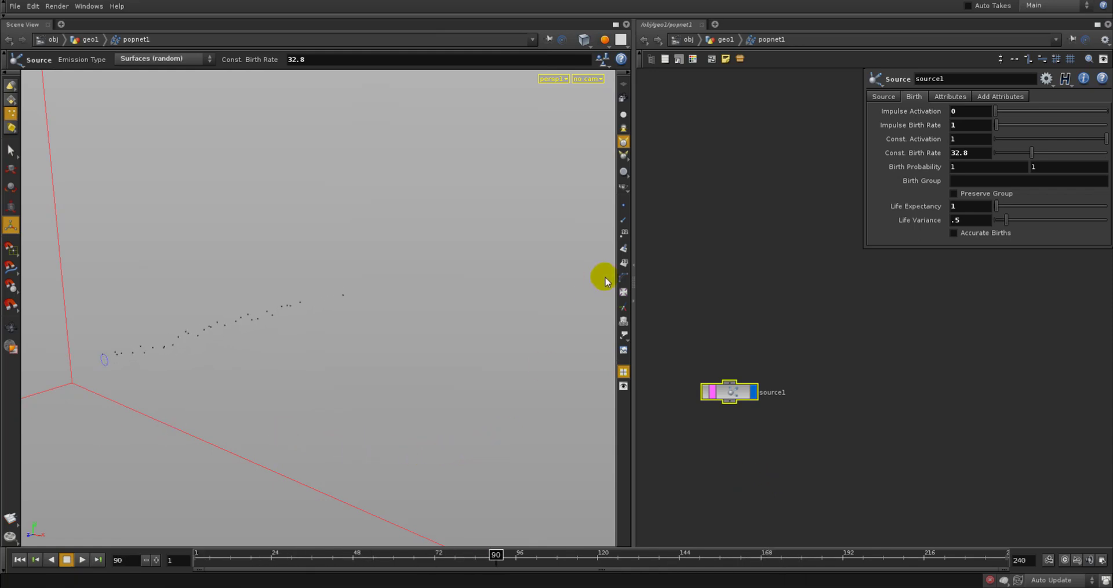
Show the point numbers, scrub to frame 139 to examine the particle numbering, and hide the numbers again
{"action": "left_click", "coordinate": [624, 234]}
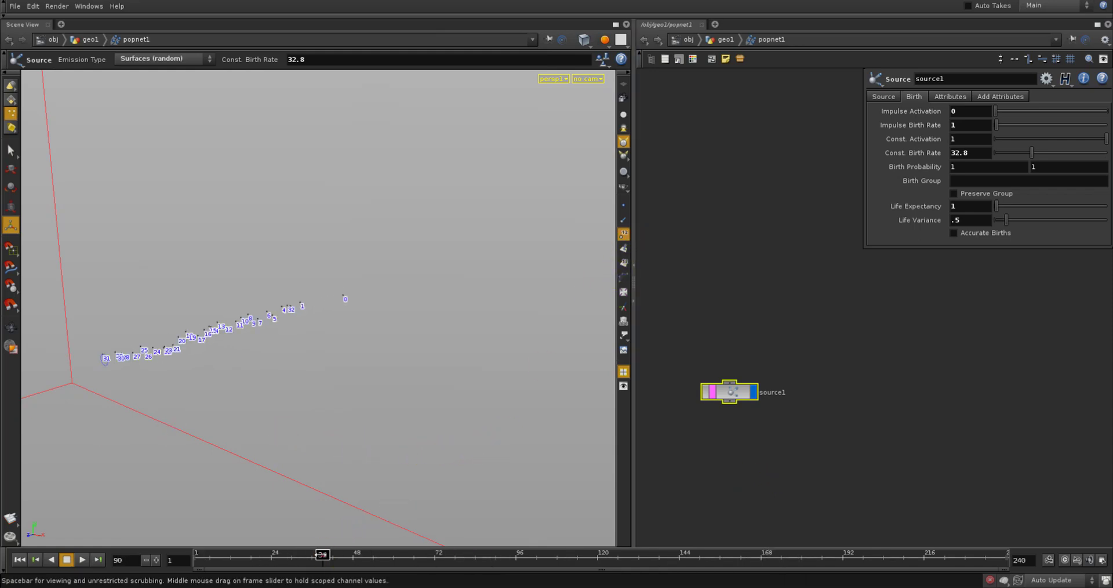
{"action": "left_click_drag", "start_coordinate": [329, 555], "coordinate": [661, 528]}
{"action": "left_click", "coordinate": [624, 234]}
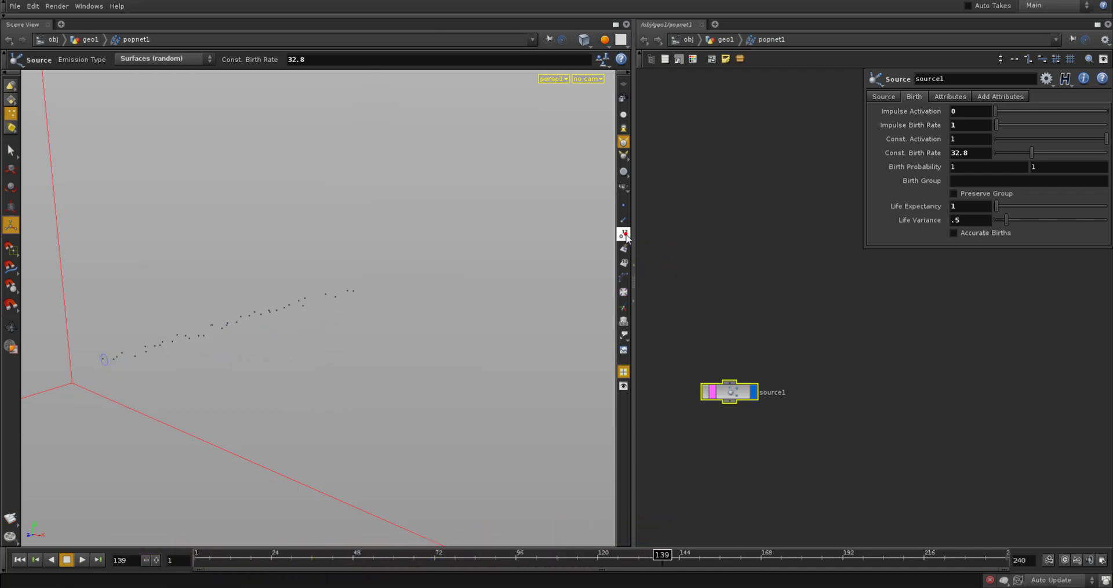
Set source1's Life Expectancy to 10 and Life Variance to 0, and scrub to frame 61
{"action": "left_click", "coordinate": [976, 207]}
{"action": "type", "text": "10"}
{"action": "key", "text": "Return"}
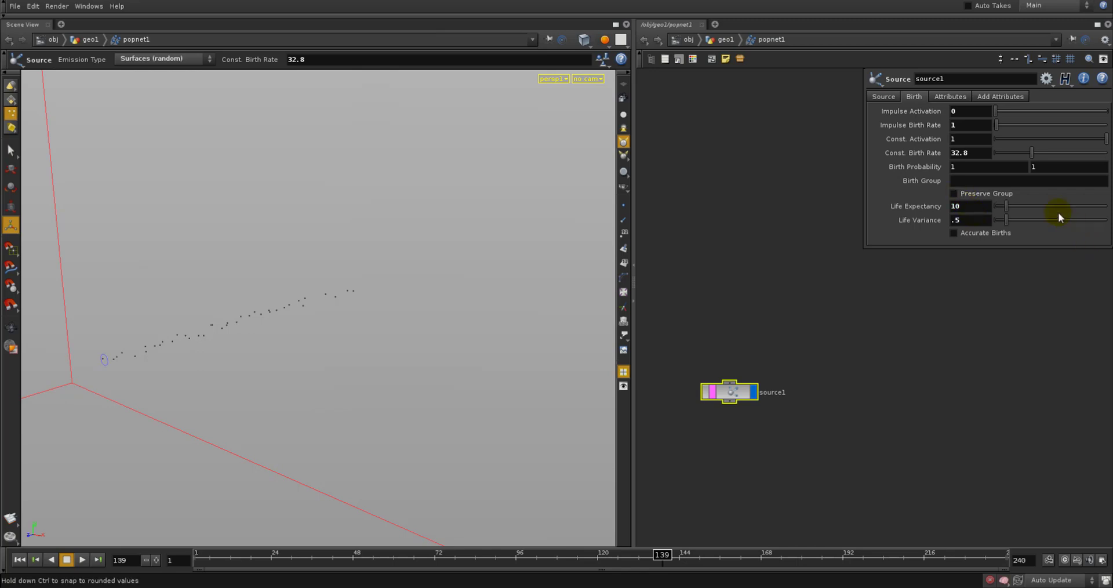
{"action": "left_click_drag", "start_coordinate": [1004, 216], "coordinate": [741, 248]}
{"action": "left_click_drag", "start_coordinate": [229, 555], "coordinate": [397, 548]}
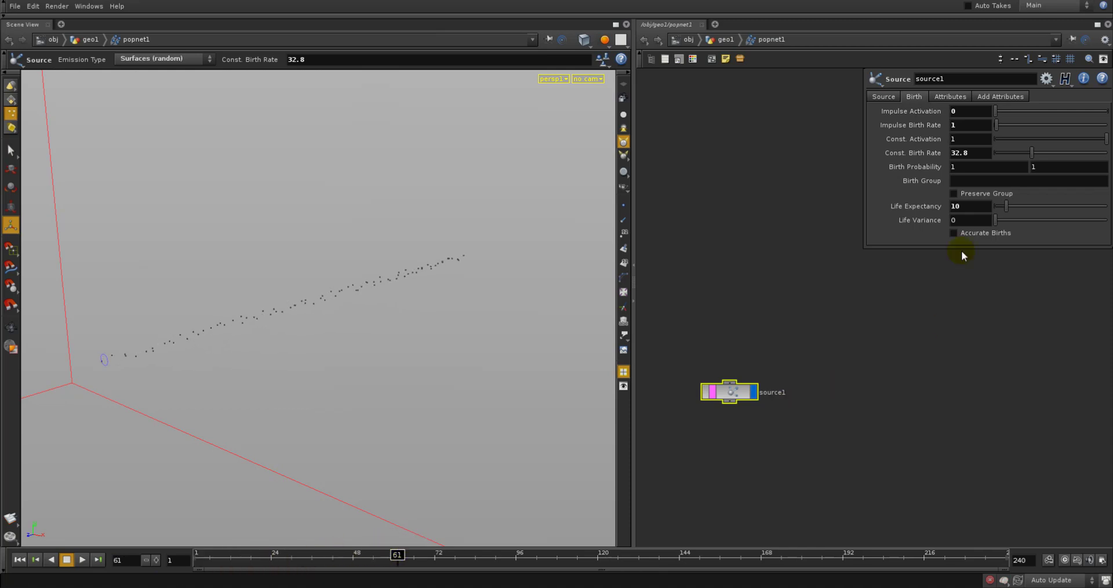
Set source1's Initial Velocity to Add to inherited velocity and scrub to frame 101 to check the particle spread
{"action": "left_click", "coordinate": [958, 97]}
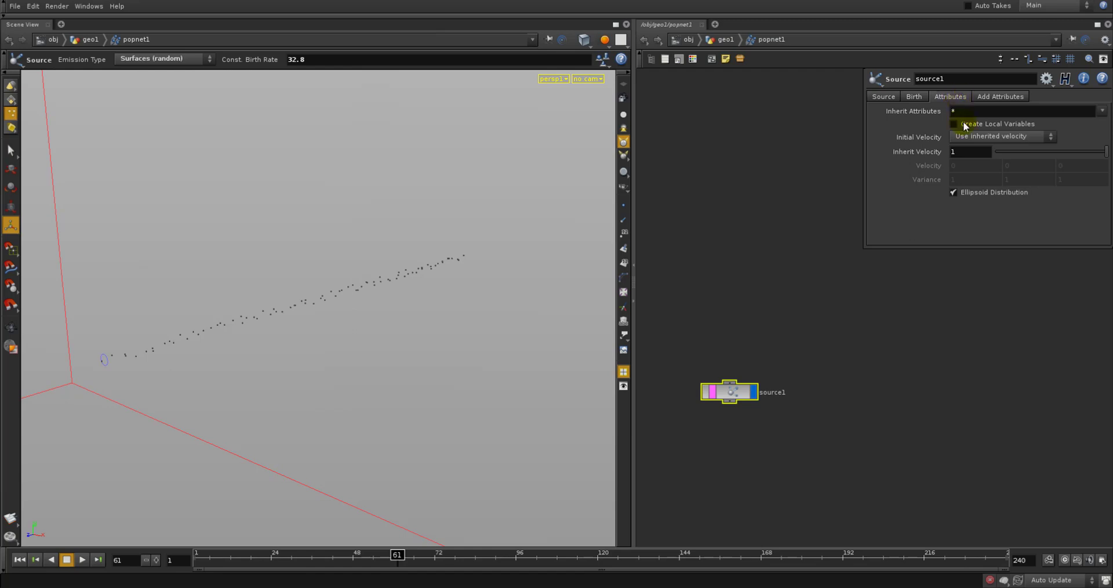
{"action": "left_click", "coordinate": [990, 139]}
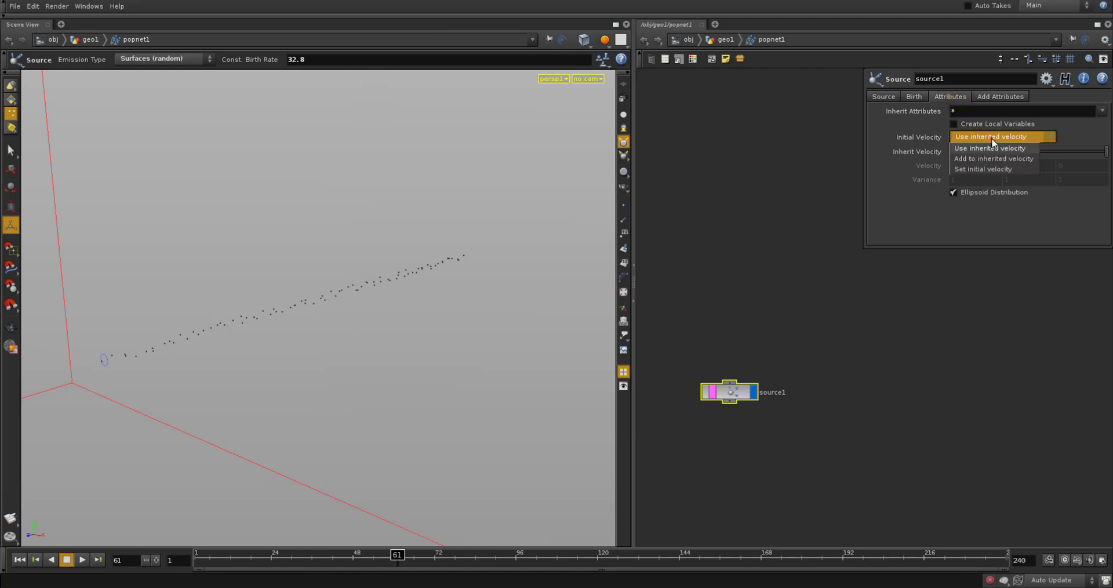
{"action": "left_click", "coordinate": [995, 138]}
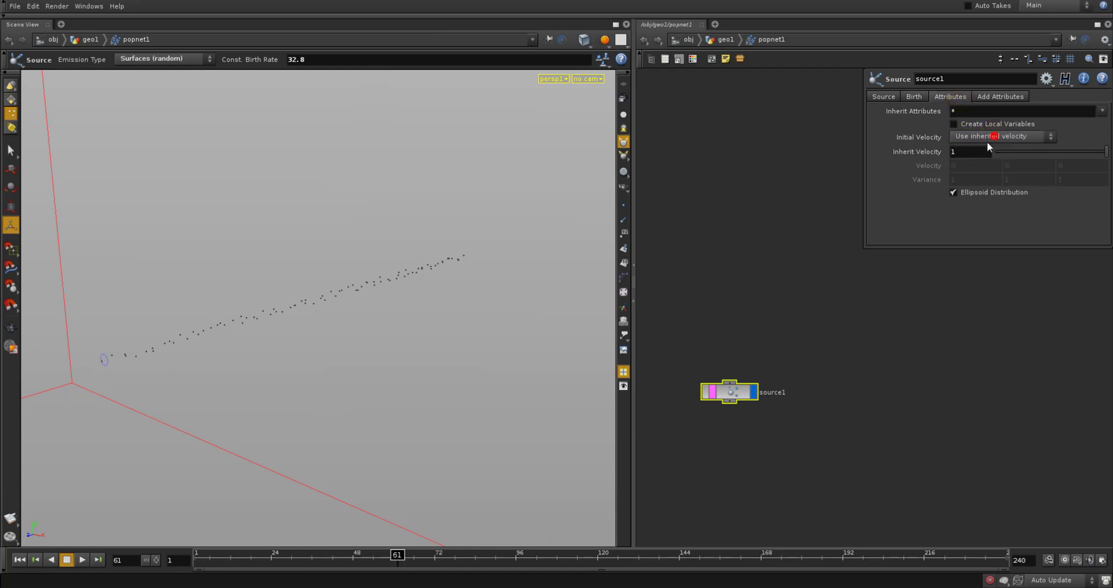
{"action": "left_click", "coordinate": [922, 97]}
{"action": "left_click", "coordinate": [942, 95]}
{"action": "left_click", "coordinate": [973, 136]}
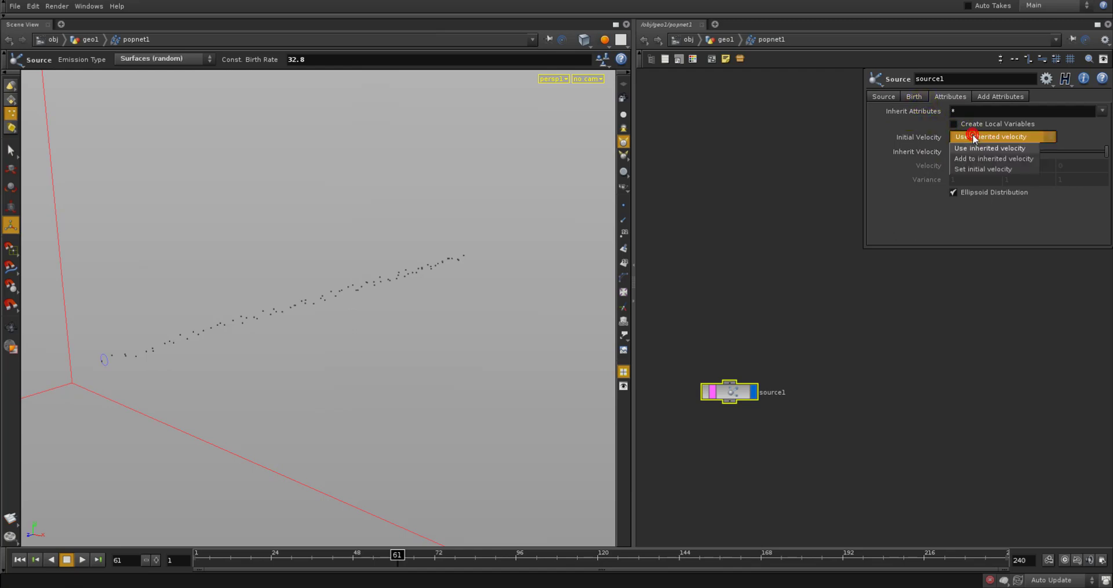
{"action": "left_click", "coordinate": [978, 159]}
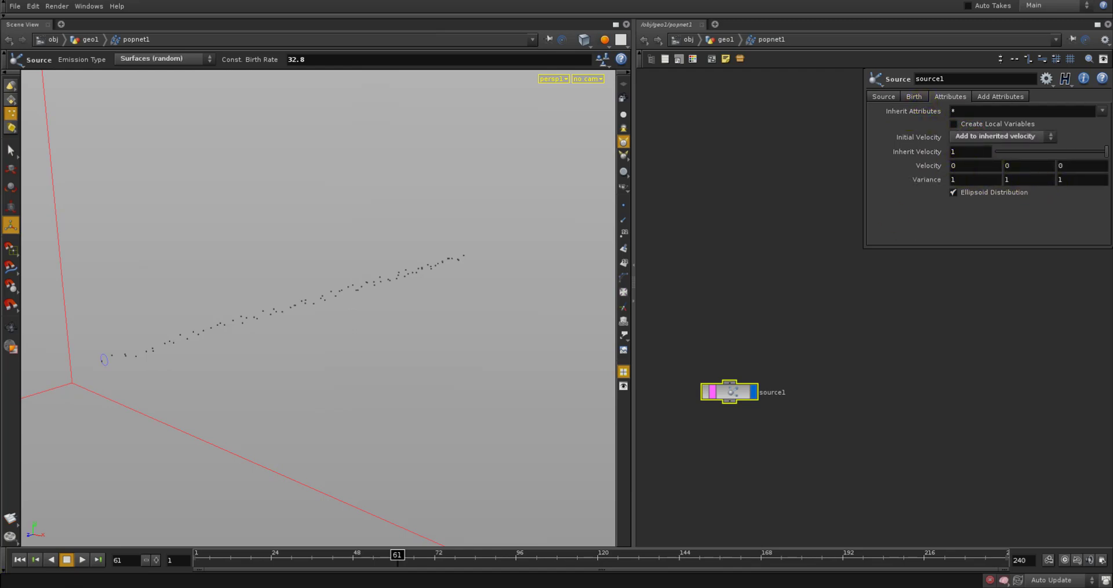
{"action": "left_click_drag", "start_coordinate": [199, 560], "coordinate": [531, 533]}
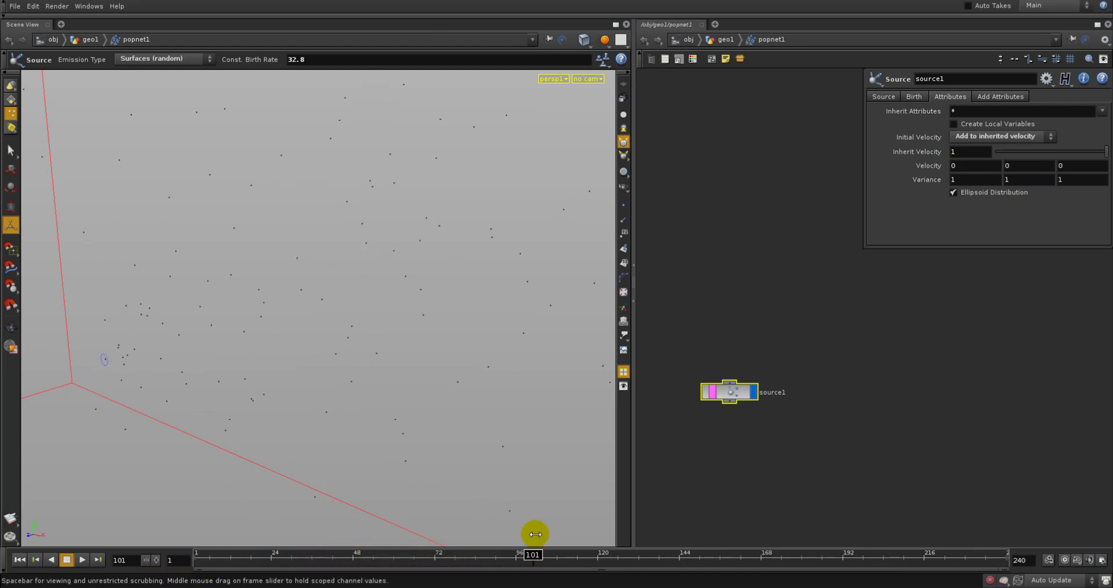
Set source1's velocity Variance to .2 on all three axes and scrub to frame 76
{"action": "left_click", "coordinate": [962, 179]}
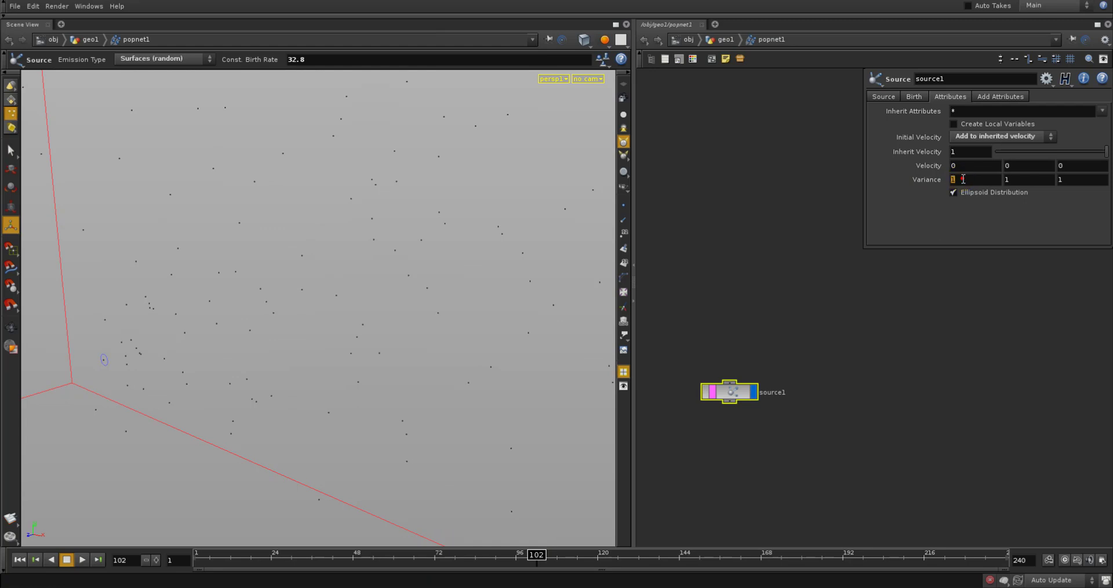
{"action": "type", "text": ".2"}
{"action": "key", "text": "Tab"}
{"action": "type", "text": ".2"}
{"action": "key", "text": "Tab"}
{"action": "type", "text": ".2"}
{"action": "left_click_drag", "start_coordinate": [197, 560], "coordinate": [463, 522]}
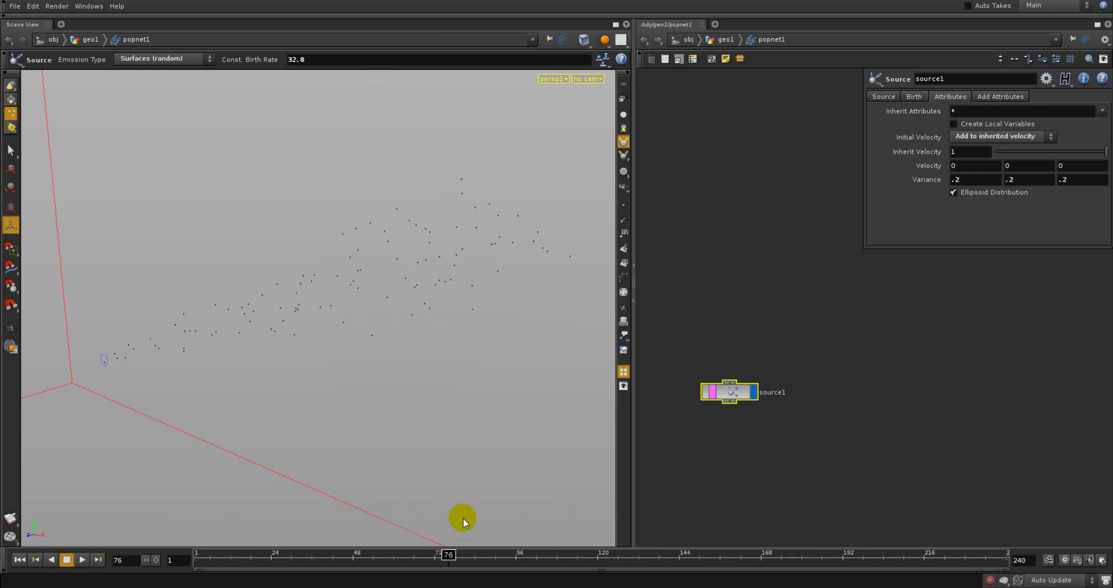
Set source1's Y Velocity to 1, switch Initial Velocity to Set initial velocity, and scrub to frame 128
{"action": "double_click", "coordinate": [1027, 164]}
{"action": "left_click_drag", "start_coordinate": [206, 554], "coordinate": [530, 503]}
{"action": "left_click", "coordinate": [977, 138]}
{"action": "left_click", "coordinate": [965, 169]}
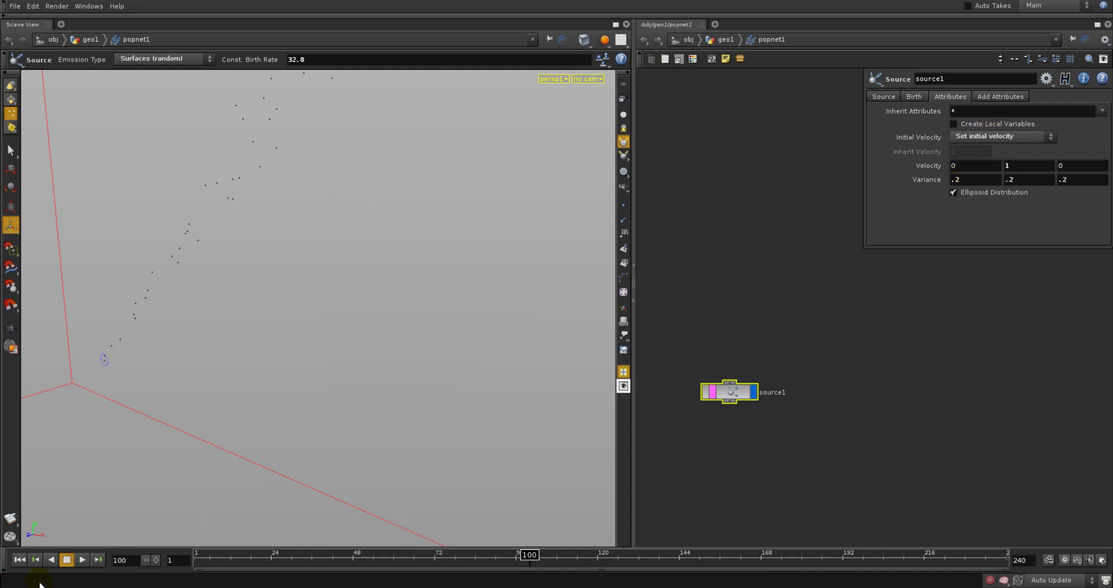
{"action": "left_click_drag", "start_coordinate": [211, 558], "coordinate": [625, 531]}
Return source1's Initial Velocity to Use inherited velocity and scrub to frame 49
{"action": "left_click", "coordinate": [981, 139]}
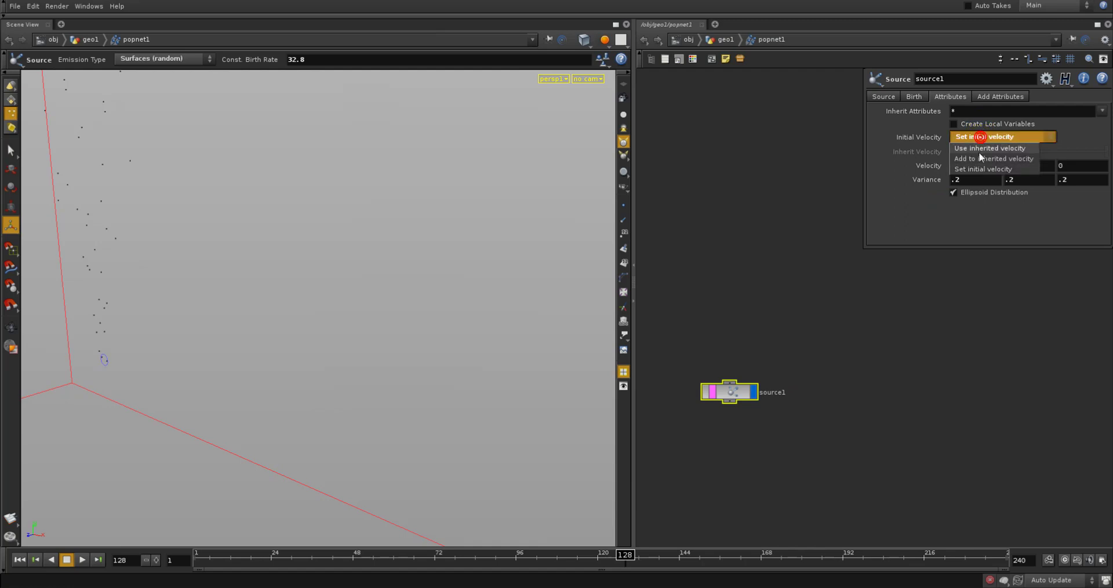
{"action": "left_click", "coordinate": [979, 150]}
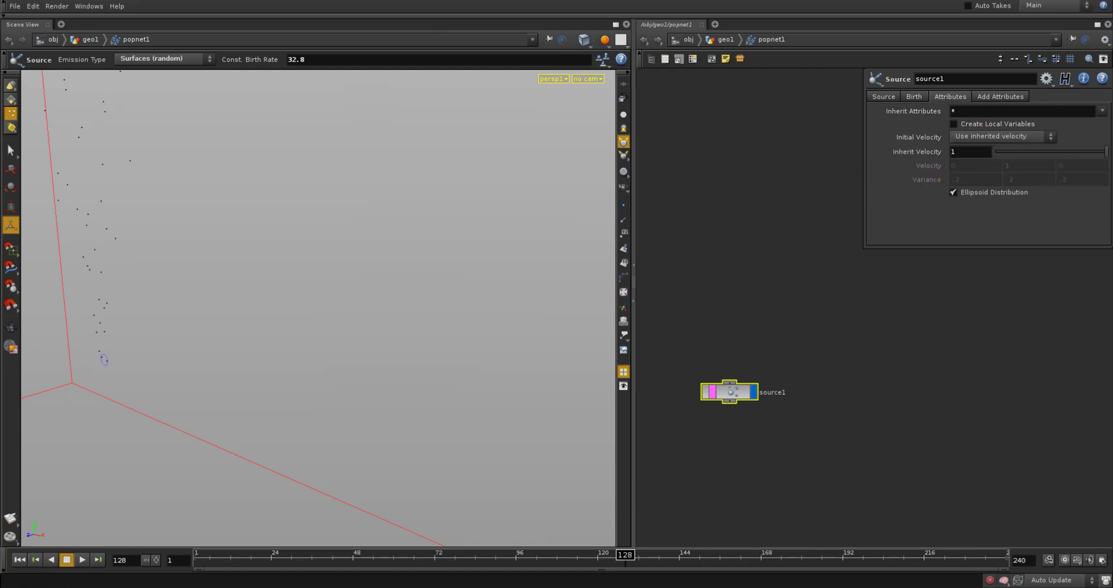
{"action": "left_click_drag", "start_coordinate": [210, 557], "coordinate": [356, 565]}
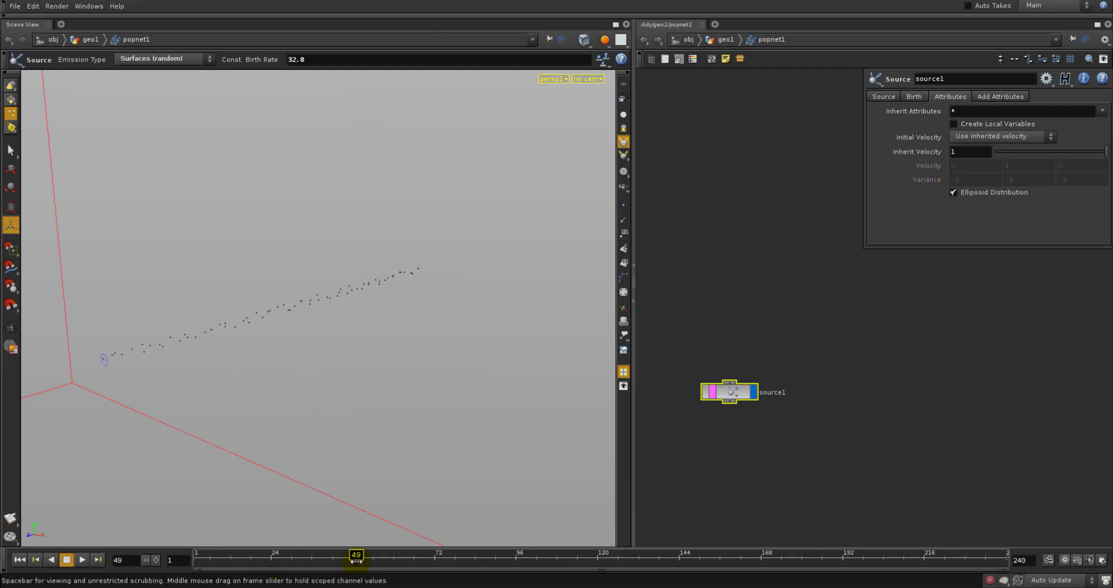
Try source1's Inherit Velocity at 2, raise it to 3, and scrub to frame 40
{"action": "double_click", "coordinate": [984, 150]}
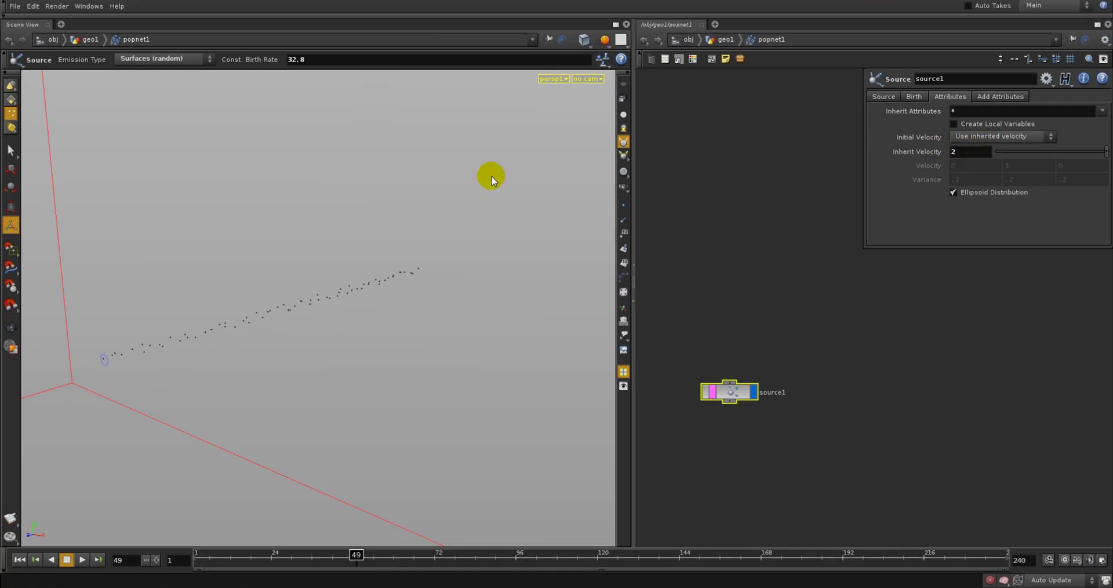
{"action": "left_click_drag", "start_coordinate": [242, 558], "coordinate": [363, 558]}
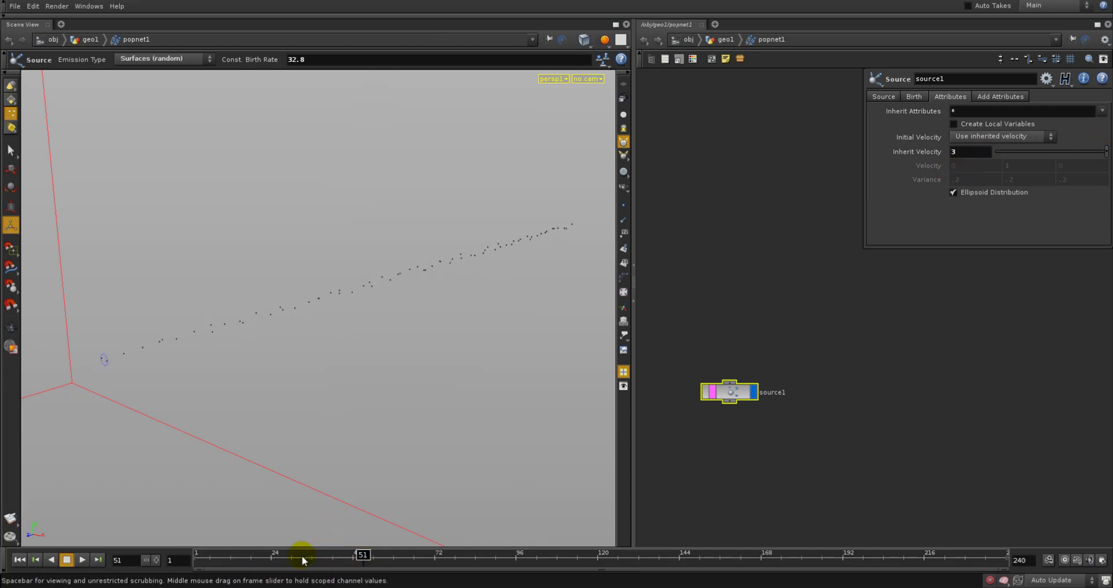
{"action": "left_click_drag", "start_coordinate": [301, 555], "coordinate": [326, 561]}
Set source1's Const. Birth Rate to 4
{"action": "left_click", "coordinate": [919, 95]}
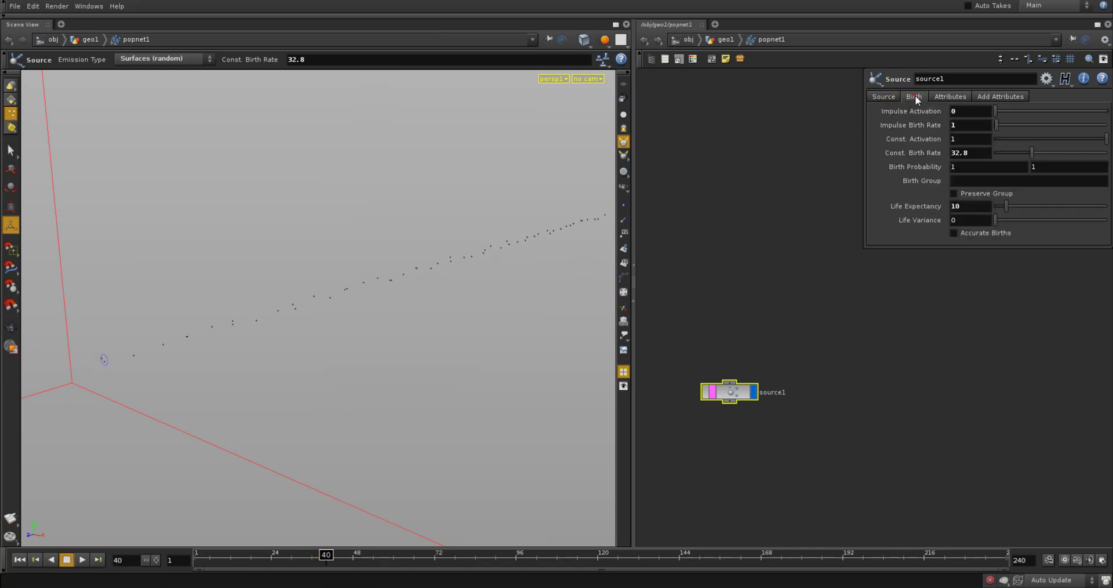
{"action": "double_click", "coordinate": [967, 154]}
{"action": "type", "text": "4"}
{"action": "key", "text": "Return"}
In geo1, set merge_gun's Transform Object to "." and go back into popnet1
{"action": "left_click", "coordinate": [726, 40]}
{"action": "left_click", "coordinate": [749, 235]}
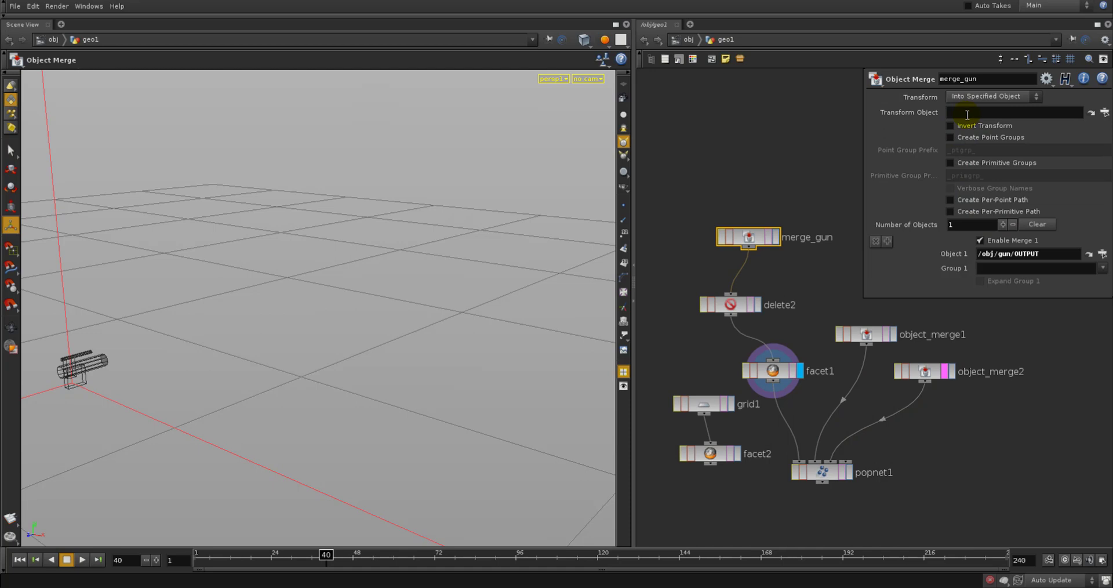
{"action": "type", "text": "."}
{"action": "key", "text": "Return"}
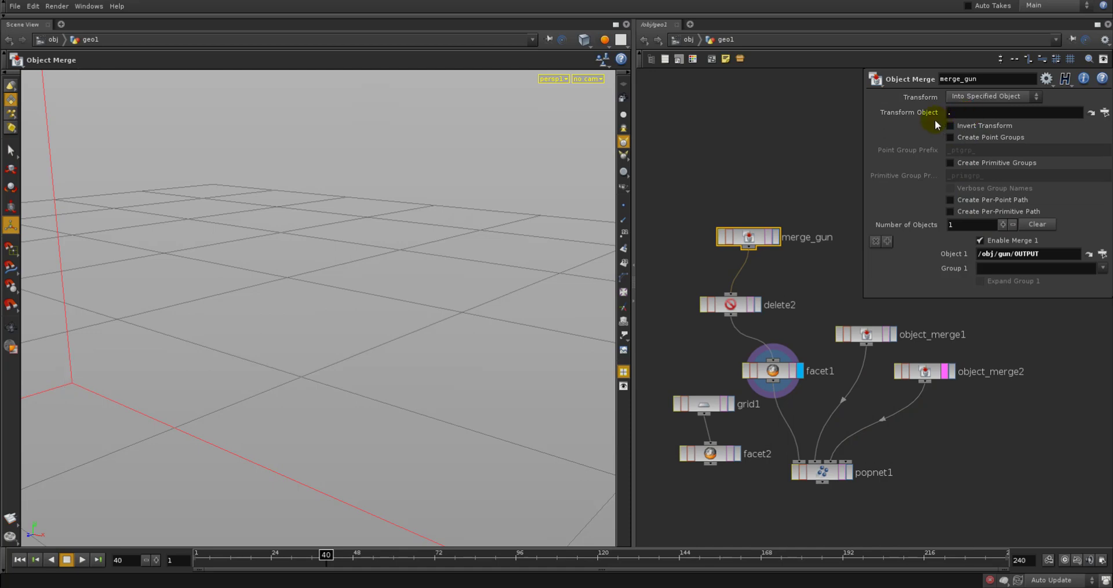
{"action": "left_click", "coordinate": [645, 40]}
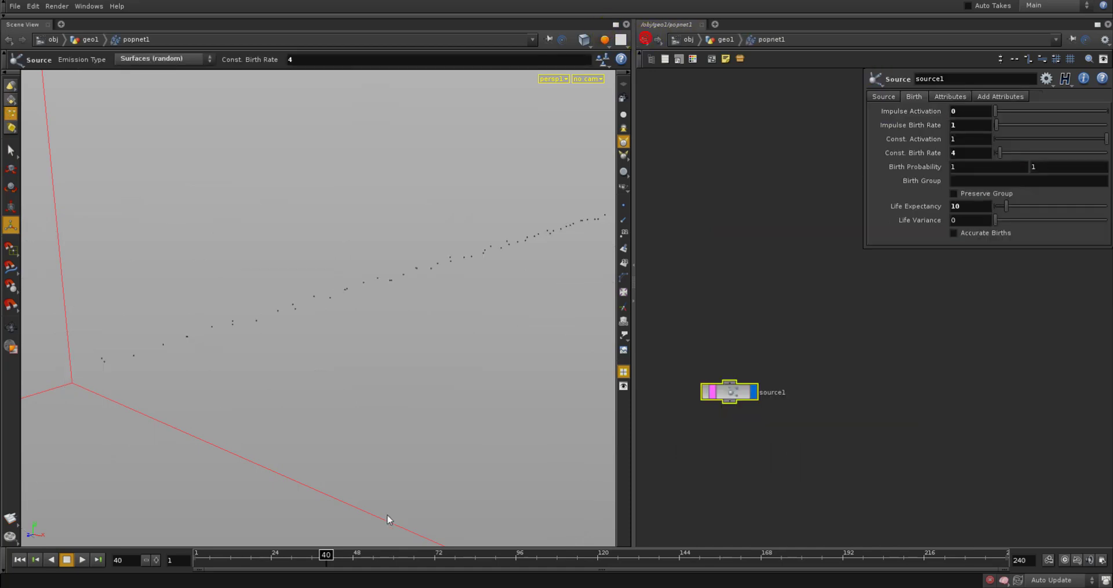
Scrub to frame 90 to examine the particle trail and review source1's Source, Birth and Attributes parameters
{"action": "mouse_move", "coordinate": [326, 555]}
{"action": "left_mouse_down"}
{"action": "mouse_move", "coordinate": [220, 556]}
{"action": "mouse_move", "coordinate": [326, 556]}
{"action": "left_mouse_up"}
{"action": "key", "text": "space"}
{"action": "right_click_drag", "start_coordinate": [391, 382], "coordinate": [129, 449]}
{"action": "key", "text": "g"}
{"action": "right_click_drag", "start_coordinate": [305, 402], "coordinate": [236, 421]}
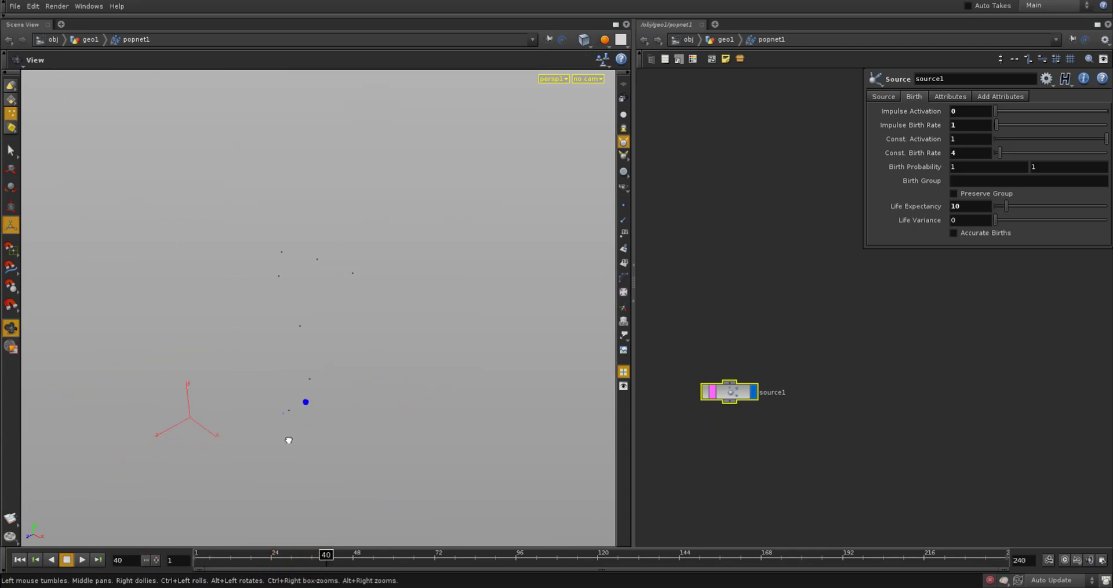
{"action": "left_click_drag", "start_coordinate": [288, 443], "coordinate": [254, 406]}
{"action": "left_click_drag", "start_coordinate": [325, 554], "coordinate": [496, 515]}
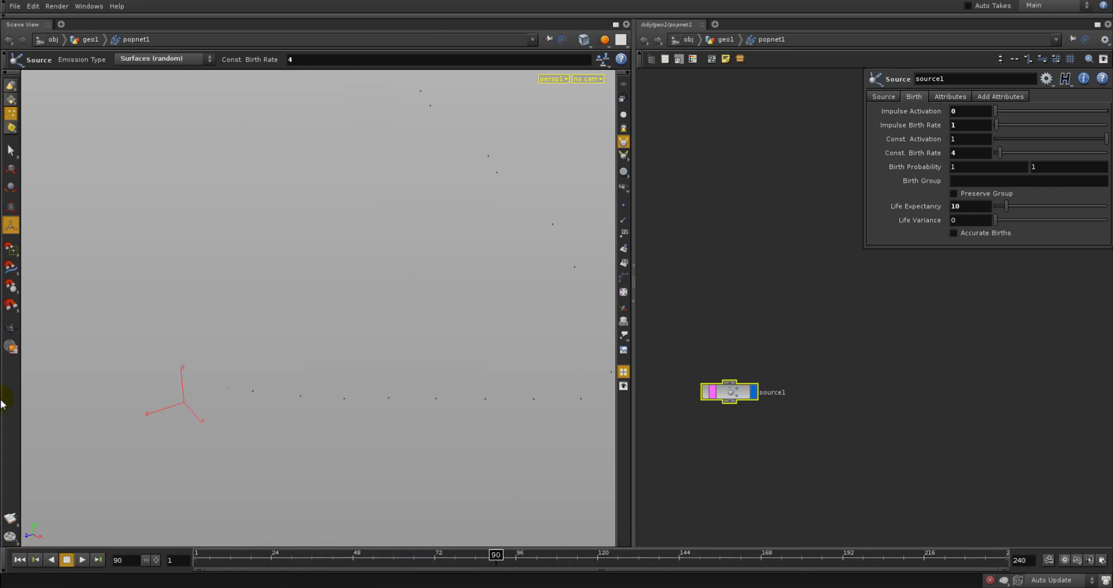
{"action": "left_click", "coordinate": [893, 95]}
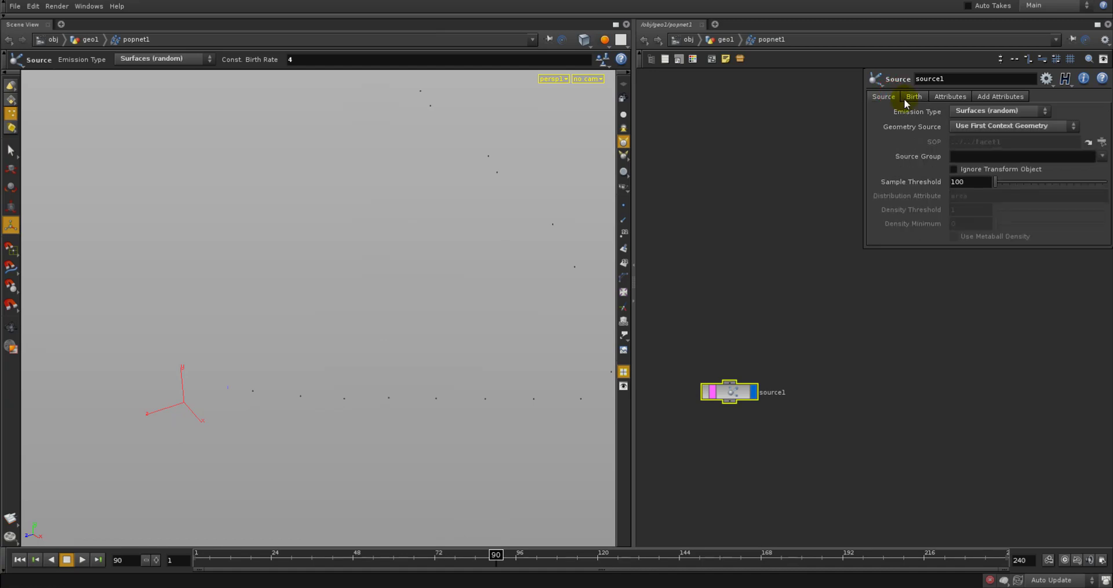
{"action": "left_click", "coordinate": [907, 96]}
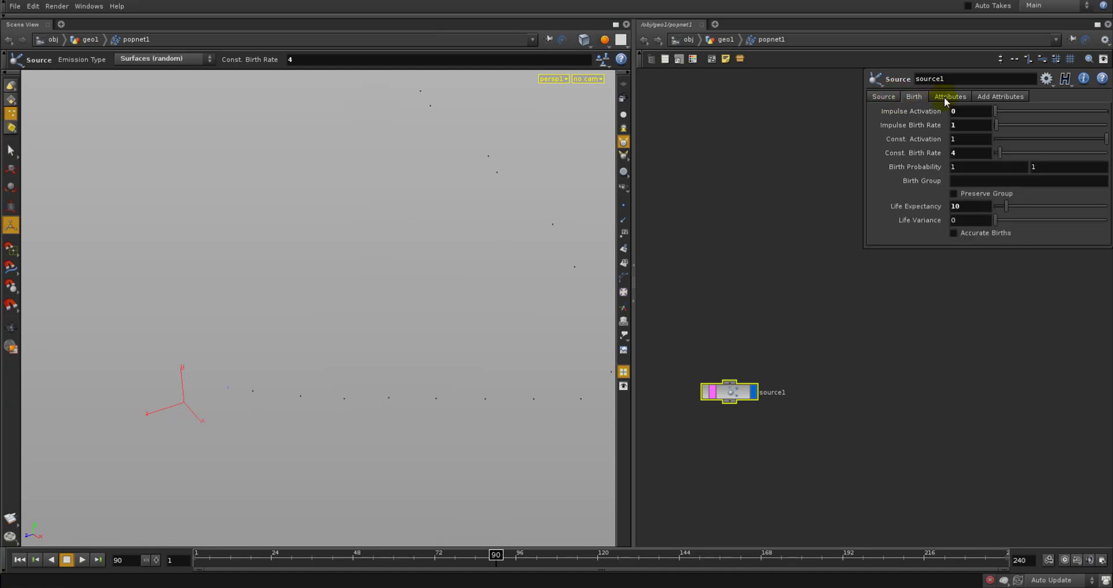
{"action": "left_click", "coordinate": [945, 97]}
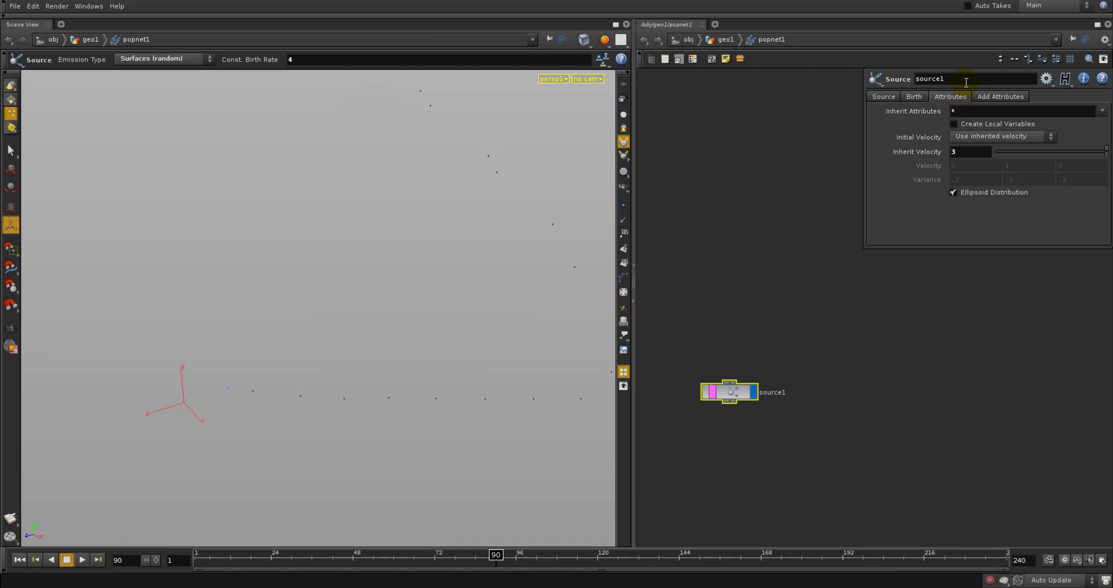
Move the source1 node higher in the network and rename it source_from_bullet
{"action": "left_click_drag", "start_coordinate": [734, 392], "coordinate": [721, 336]}
{"action": "double_click", "coordinate": [751, 336]}
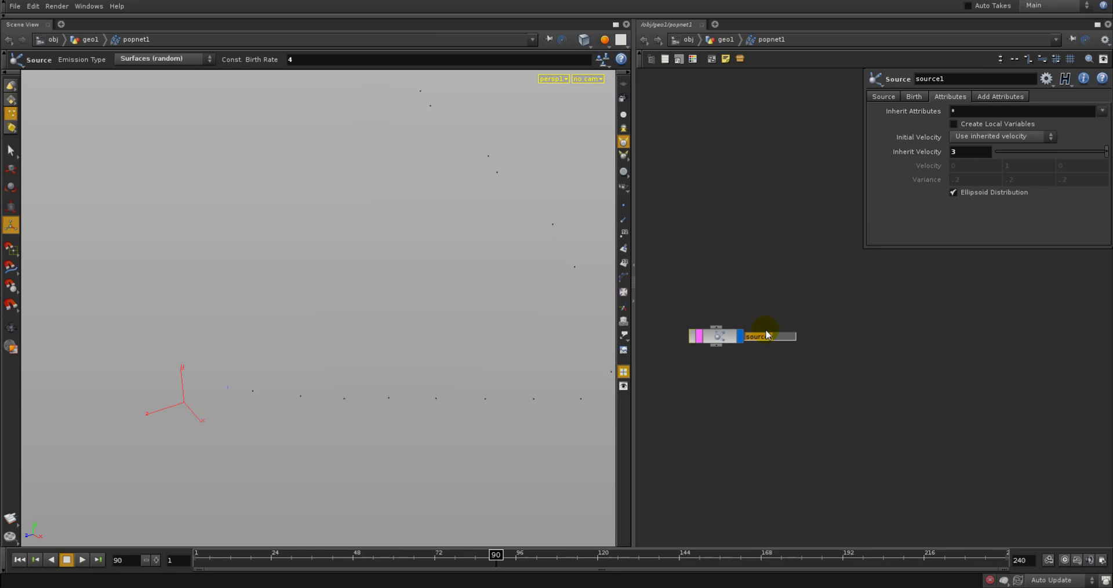
{"action": "type", "text": "source_from_bullet"}
{"action": "key", "text": "Return"}
{"action": "right_click", "coordinate": [733, 366]}
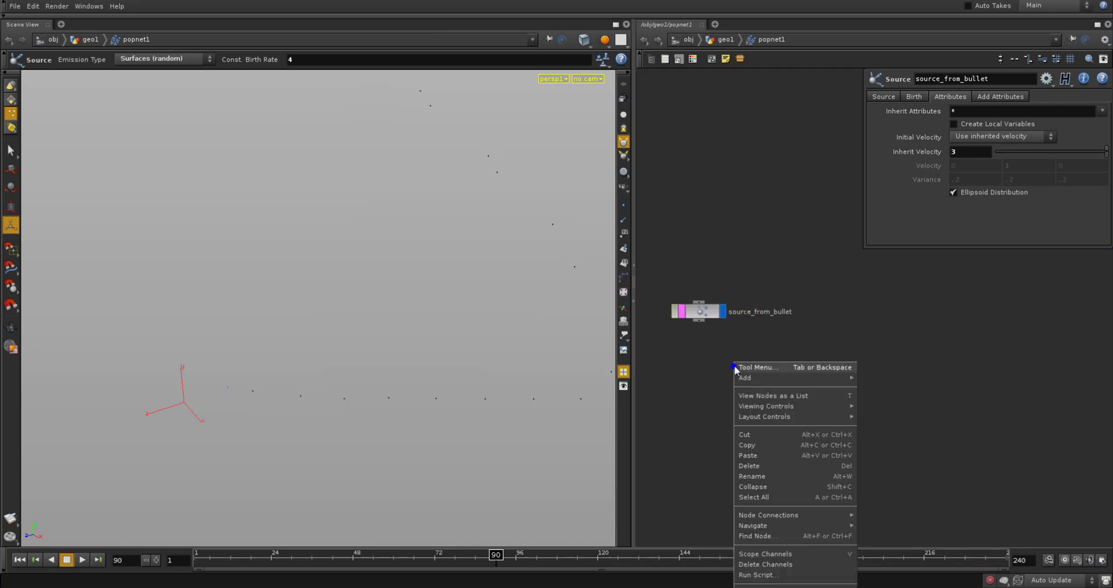
{"action": "left_click", "coordinate": [747, 367]}
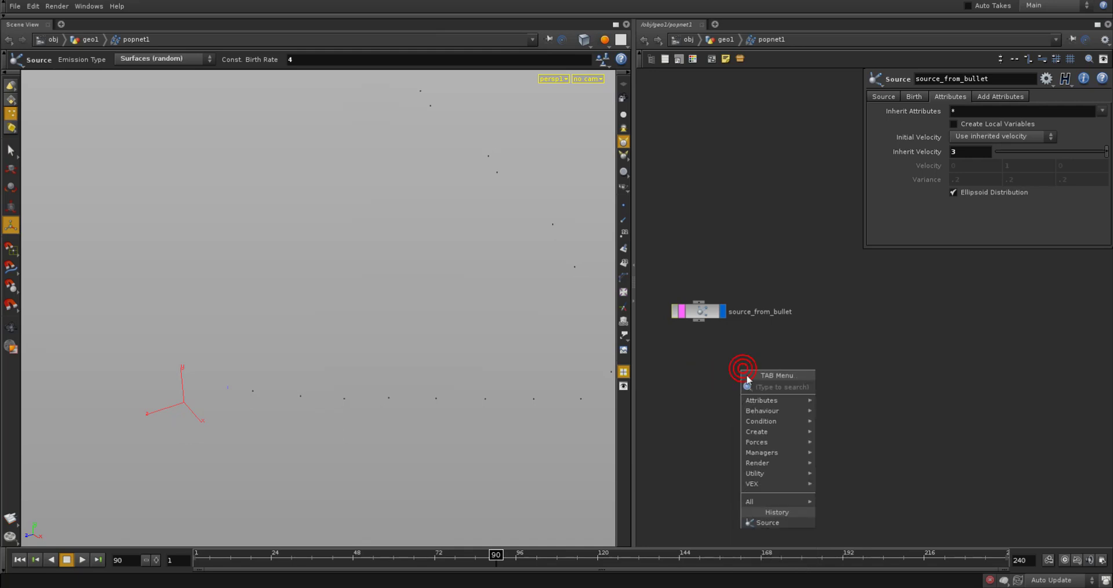
{"action": "mouse_move", "coordinate": [768, 406]}
{"action": "mouse_move", "coordinate": [770, 432]}
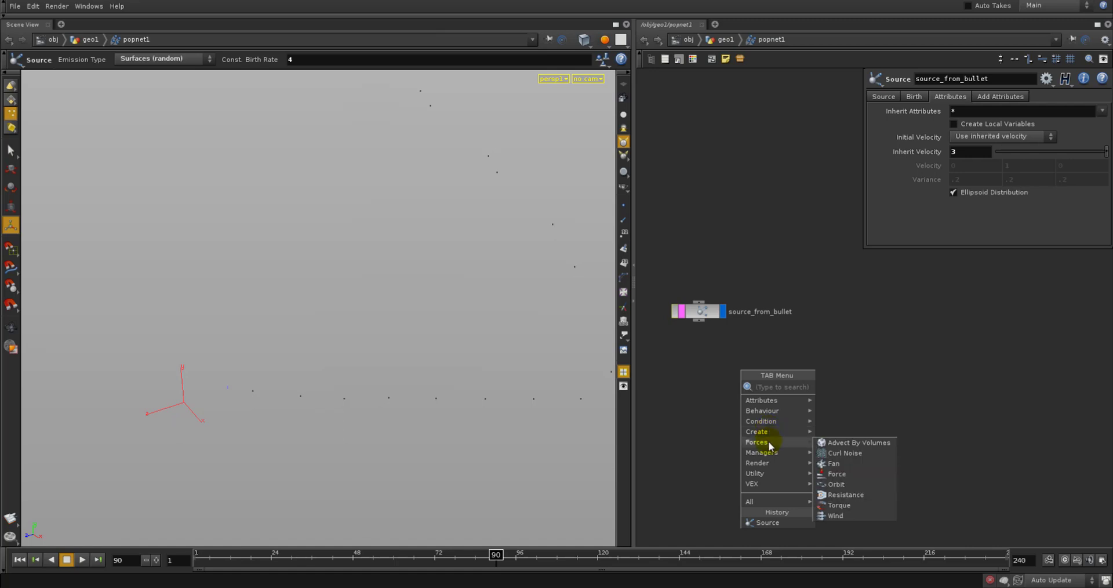
{"action": "mouse_move", "coordinate": [776, 506]}
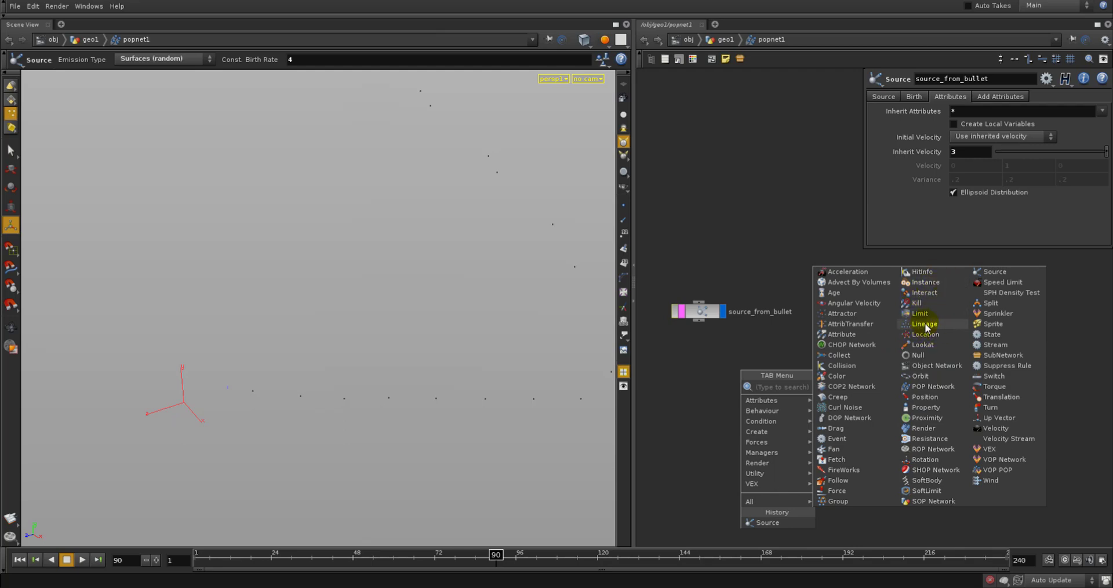
{"action": "left_click", "coordinate": [684, 357]}
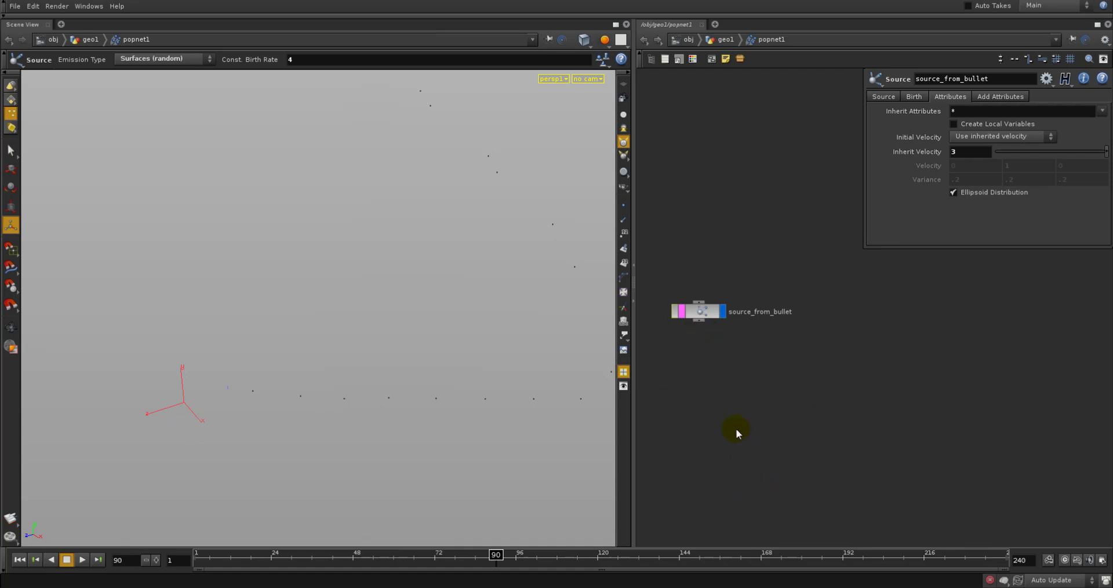
{"action": "middle_click_drag", "start_coordinate": [737, 429], "coordinate": [747, 445]}
{"action": "left_click", "coordinate": [665, 337]}
With the timeline at frame 35, add a Collision node fed by source_from_bullet and make it the displayed node
{"action": "mouse_move", "coordinate": [390, 552]}
{"action": "left_mouse_down"}
{"action": "mouse_move", "coordinate": [111, 540]}
{"action": "mouse_move", "coordinate": [308, 555]}
{"action": "left_mouse_up"}
{"action": "middle_click_drag", "start_coordinate": [658, 450], "coordinate": [678, 436]}
{"action": "key", "text": "Tab"}
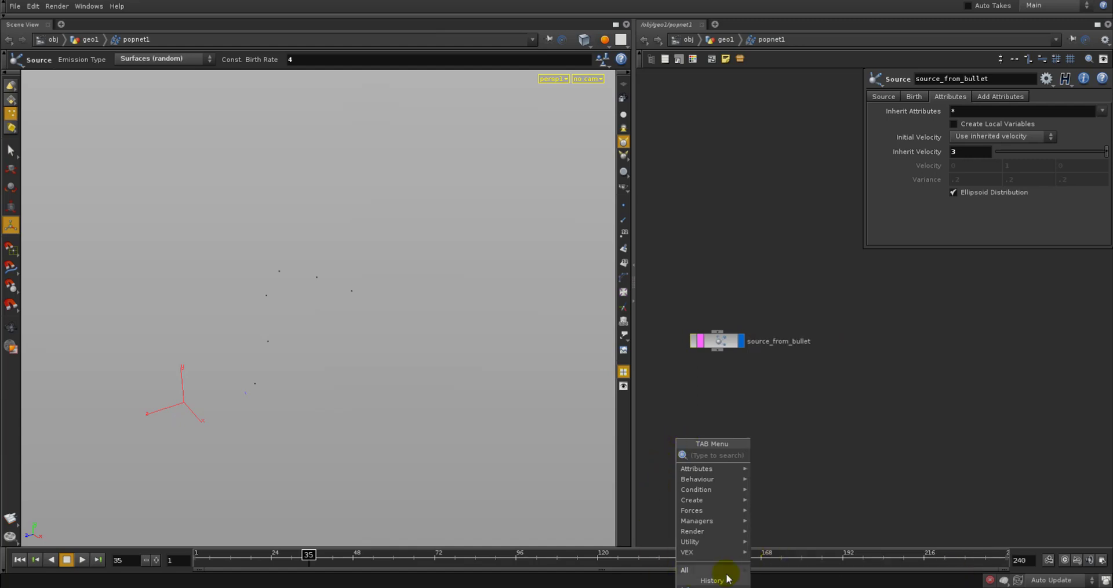
{"action": "mouse_move", "coordinate": [693, 570]}
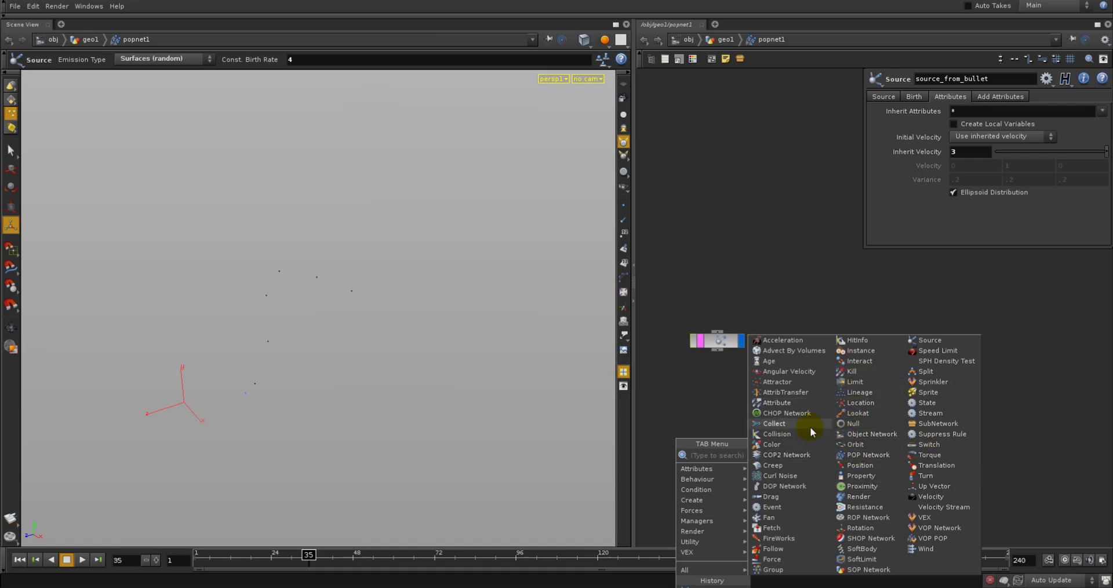
{"action": "left_click", "coordinate": [771, 433]}
{"action": "left_click", "coordinate": [712, 409]}
{"action": "left_click_drag", "start_coordinate": [717, 350], "coordinate": [718, 414]}
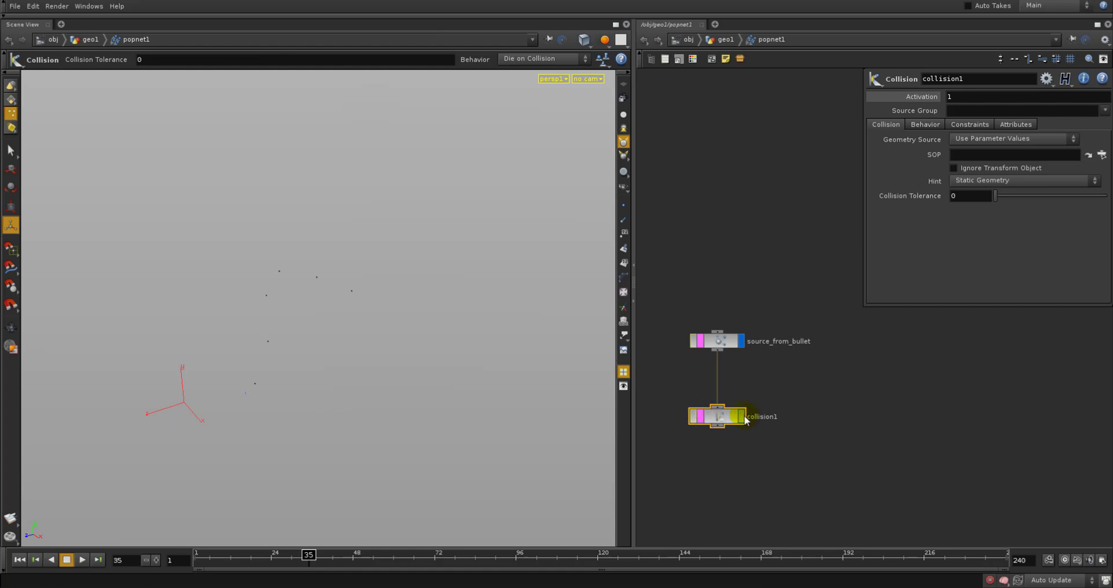
{"action": "left_click", "coordinate": [742, 415]}
{"action": "left_click", "coordinate": [730, 414]}
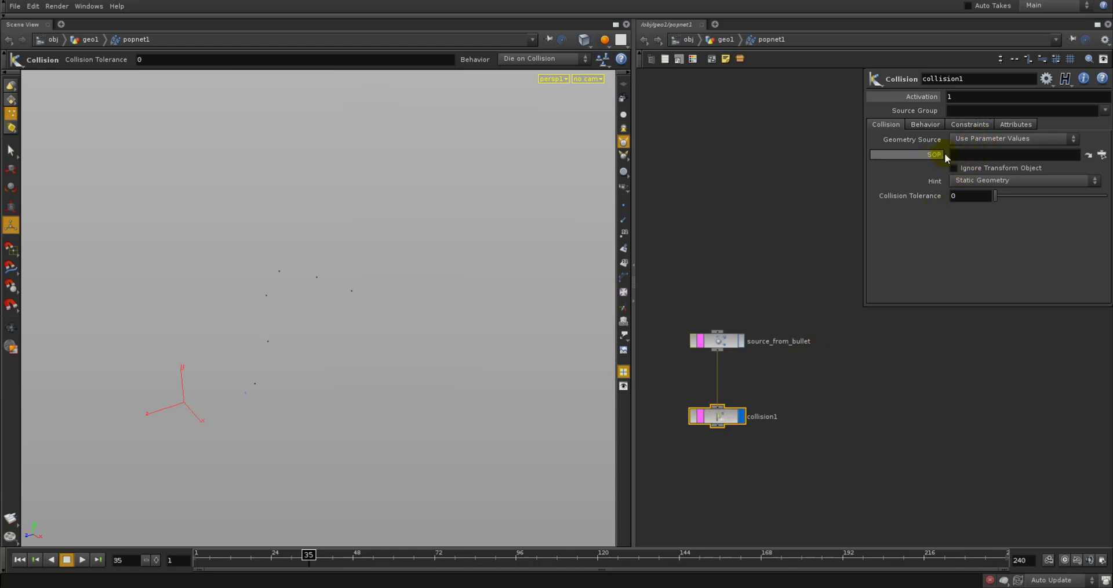
Set collision1's Geometry Source to Use Second Context Geometry and scrub to frame 49 to check the particles at the wall
{"action": "left_click", "coordinate": [962, 141]}
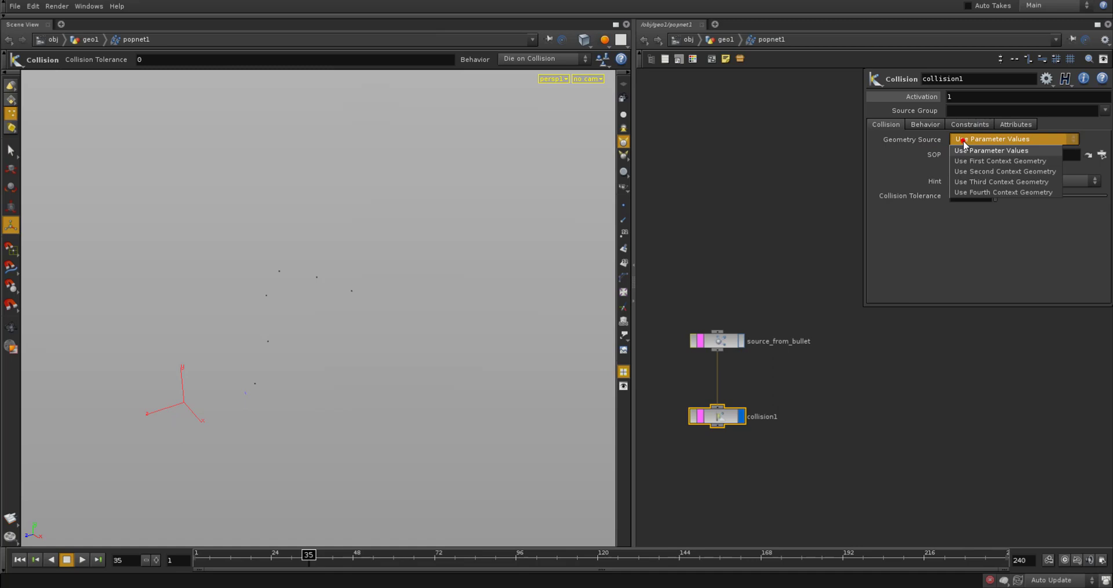
{"action": "left_click", "coordinate": [967, 172]}
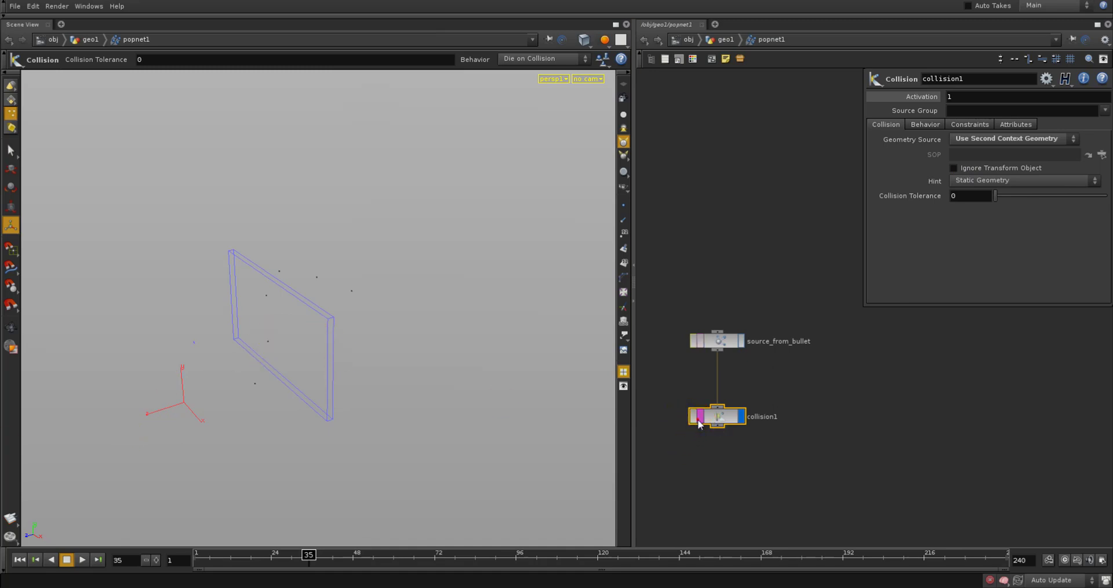
{"action": "left_click_drag", "start_coordinate": [216, 554], "coordinate": [349, 554]}
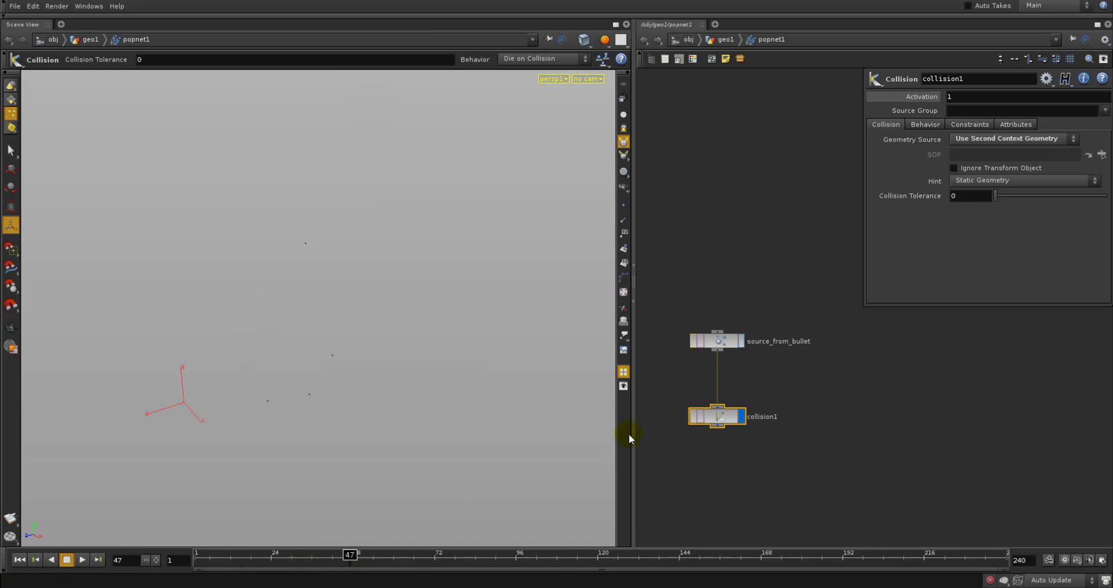
{"action": "mouse_move", "coordinate": [348, 555]}
{"action": "left_mouse_down"}
{"action": "mouse_move", "coordinate": [200, 554]}
{"action": "mouse_move", "coordinate": [346, 555]}
{"action": "left_mouse_up"}
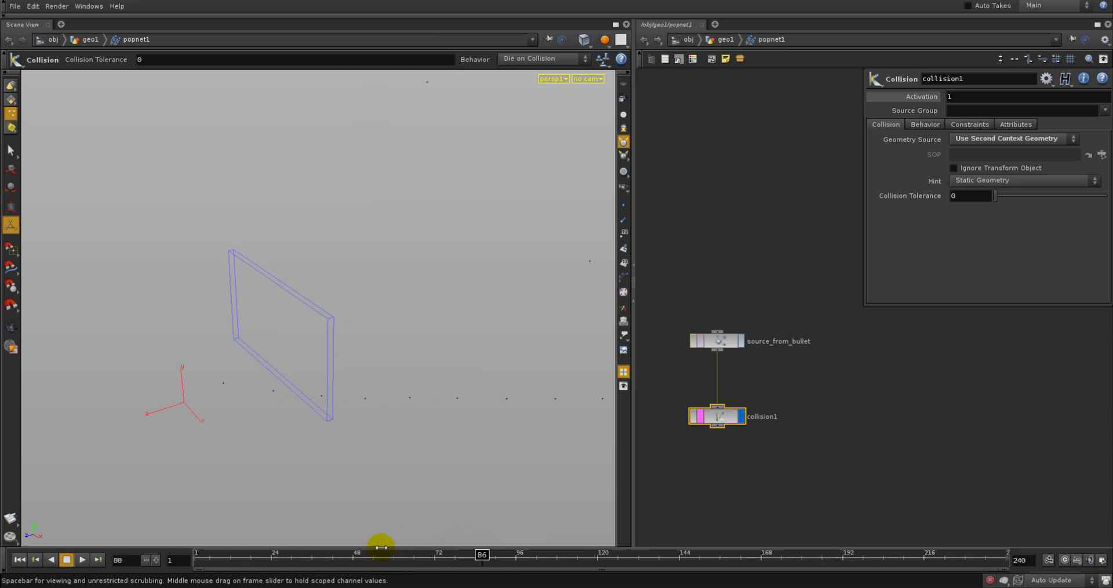
{"action": "left_click_drag", "start_coordinate": [200, 554], "coordinate": [350, 555]}
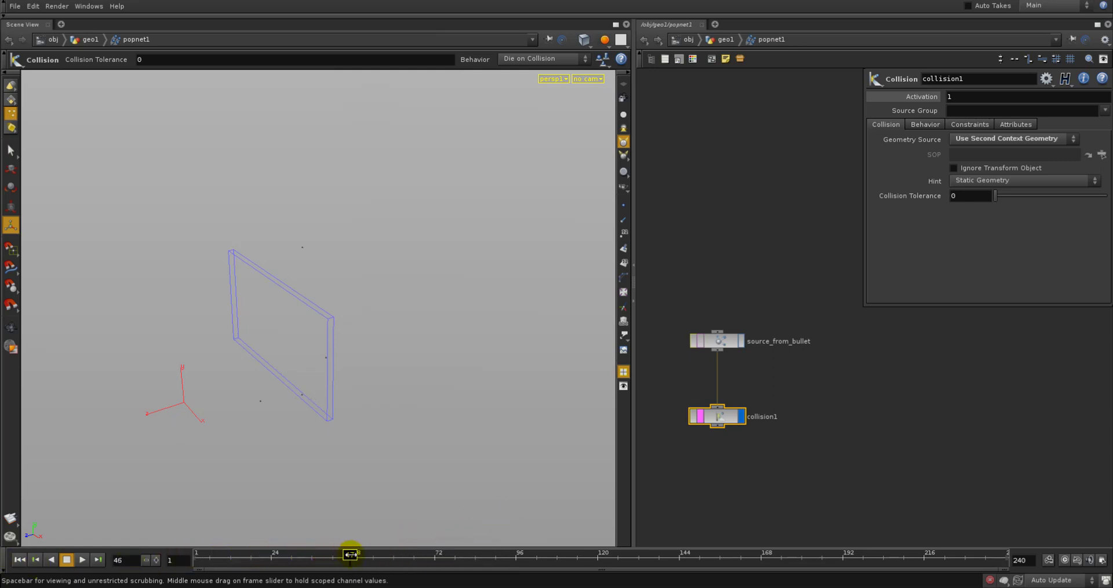
{"action": "key", "text": "Escape"}
{"action": "left_click_drag", "start_coordinate": [286, 368], "coordinate": [380, 330]}
{"action": "key", "text": "Return"}
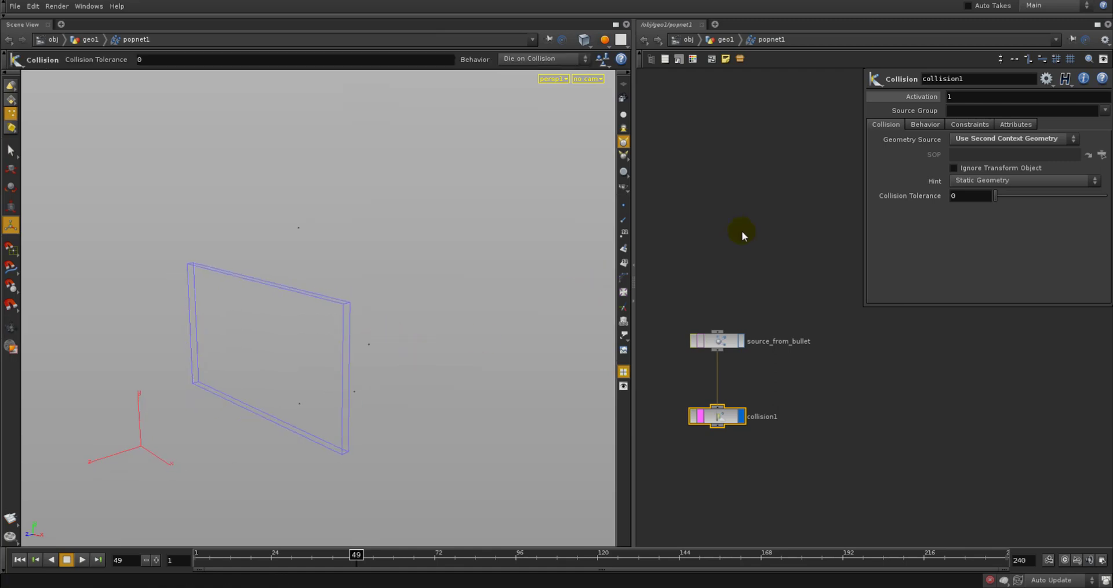
Set collision1's Behavior to Bounce on Collision and scrub to frame 84 to check the bouncing particles
{"action": "left_click", "coordinate": [936, 125]}
{"action": "left_click", "coordinate": [889, 125]}
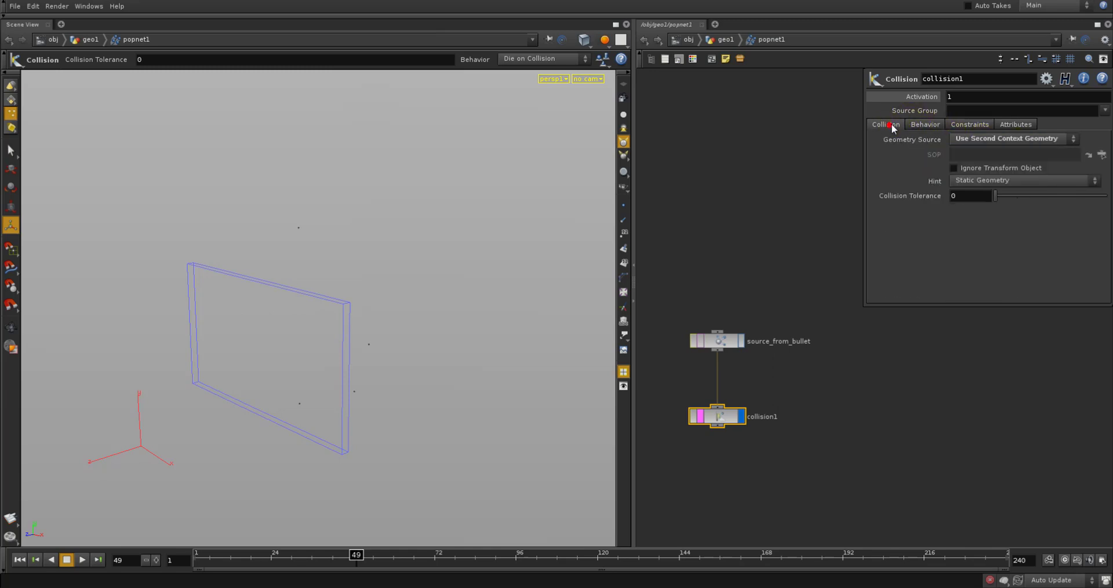
{"action": "left_click", "coordinate": [929, 124]}
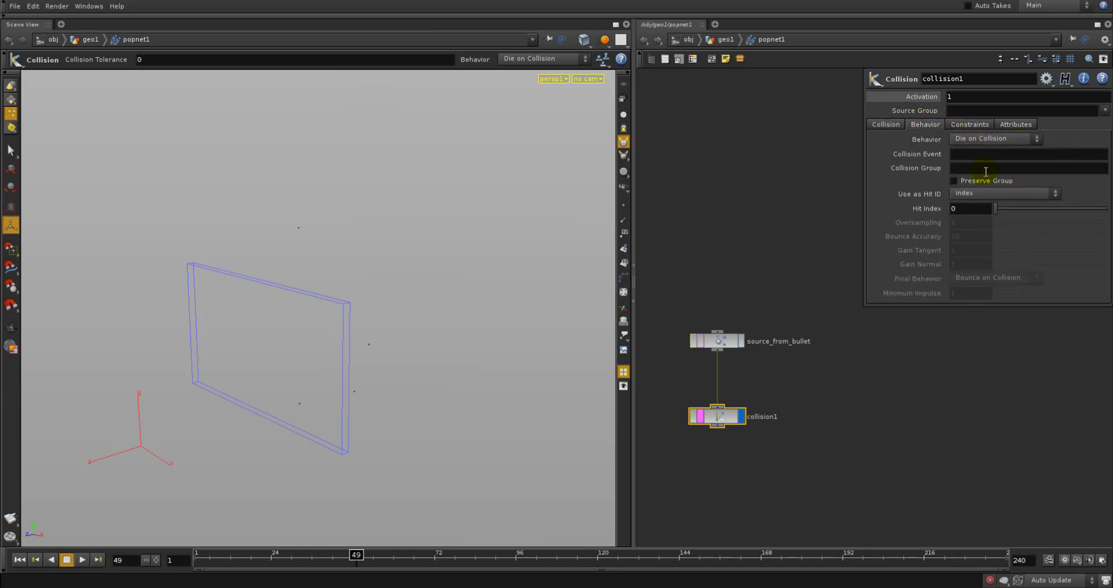
{"action": "left_click", "coordinate": [997, 139]}
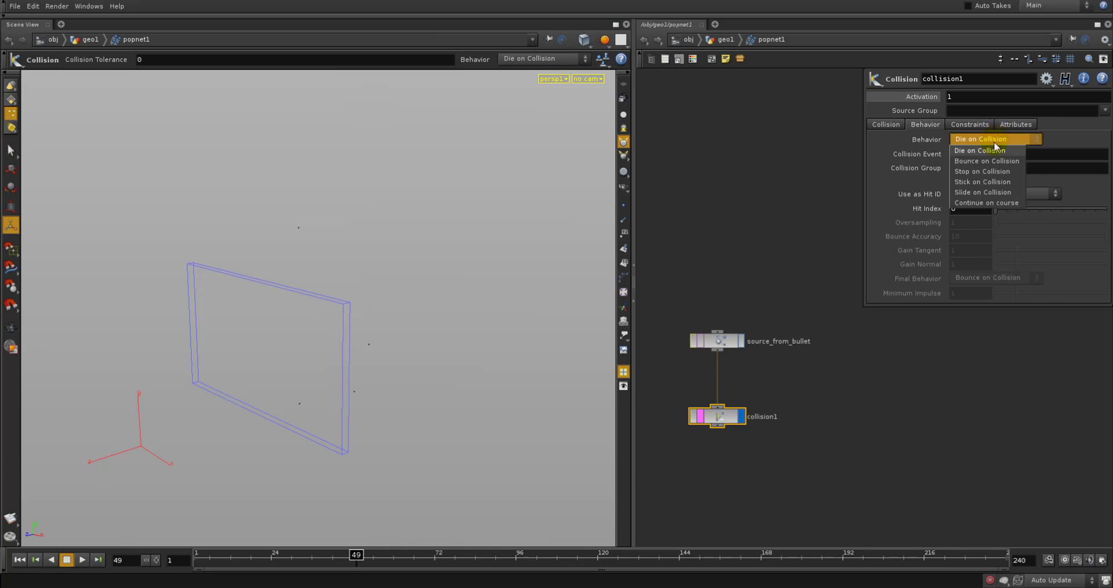
{"action": "left_click", "coordinate": [993, 160]}
{"action": "left_click", "coordinate": [556, 383]}
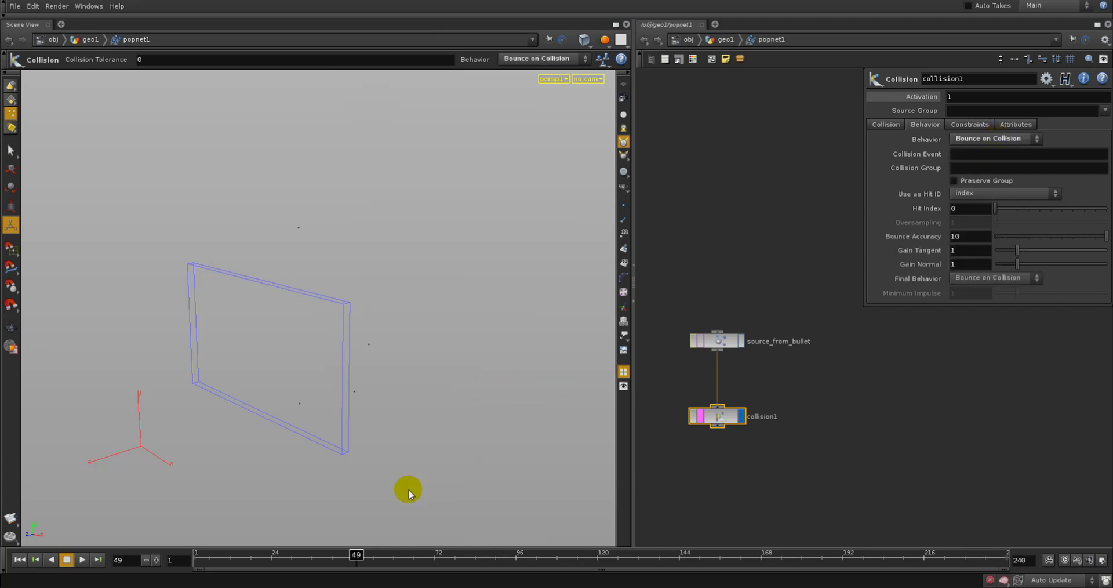
{"action": "left_click_drag", "start_coordinate": [273, 554], "coordinate": [475, 535]}
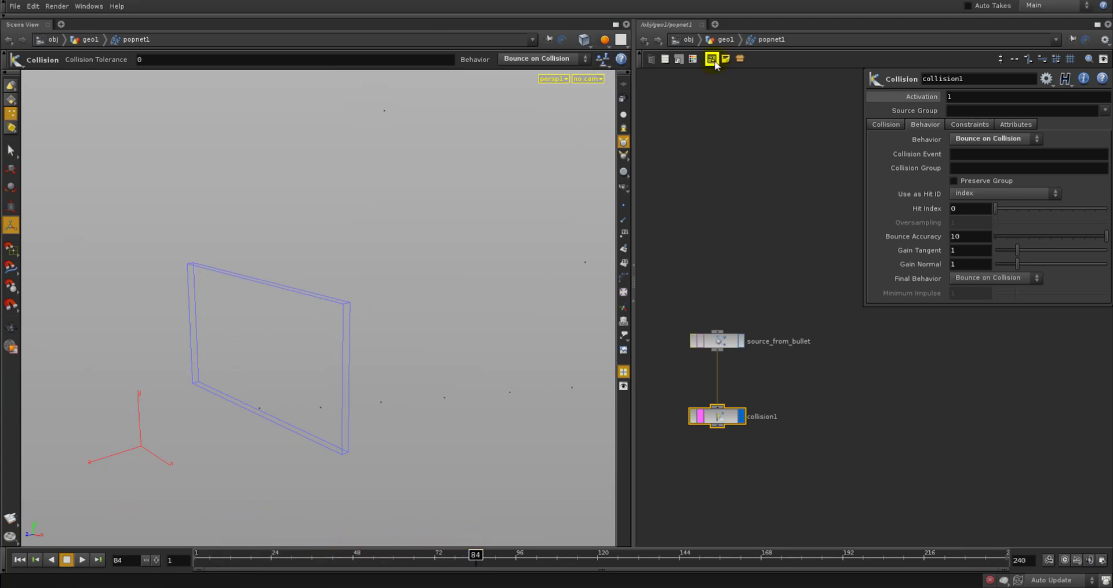
Go up to the object level, select the gun object and move the timeline to frame 159
{"action": "right_click", "coordinate": [687, 40]}
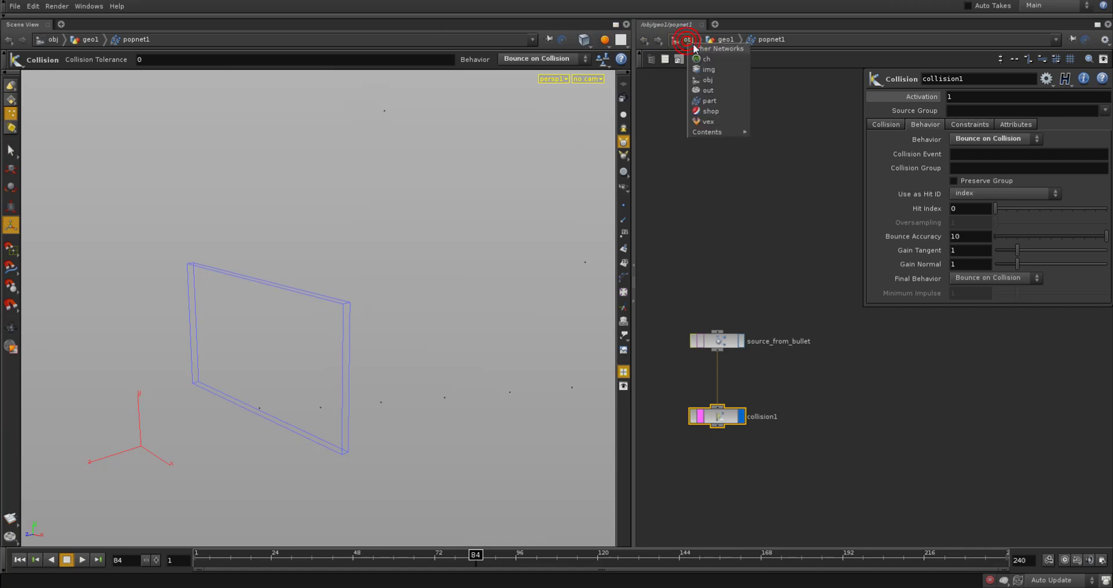
{"action": "left_click", "coordinate": [687, 38]}
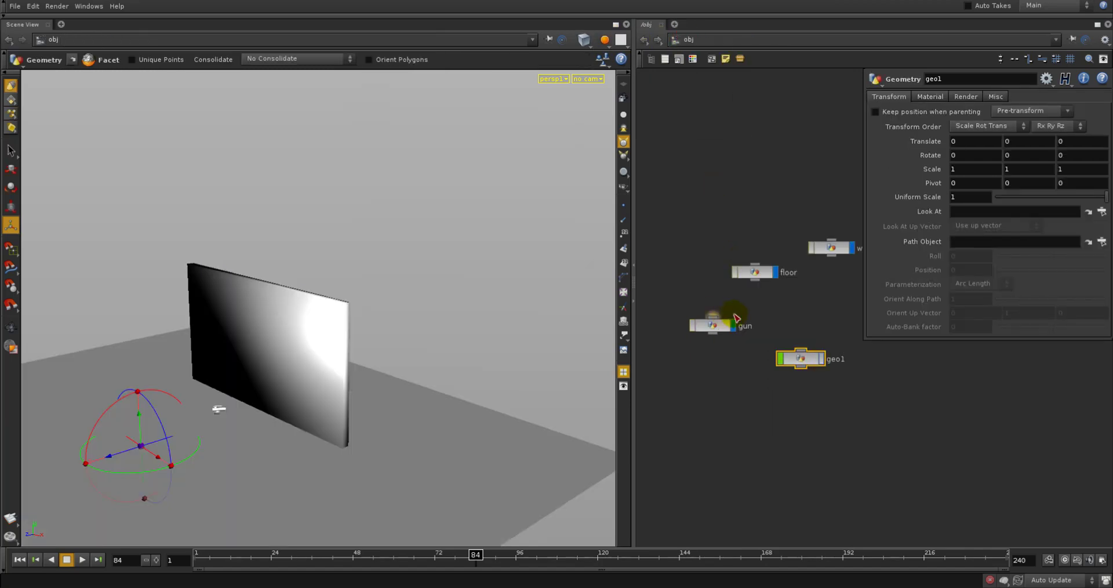
{"action": "left_click", "coordinate": [711, 325]}
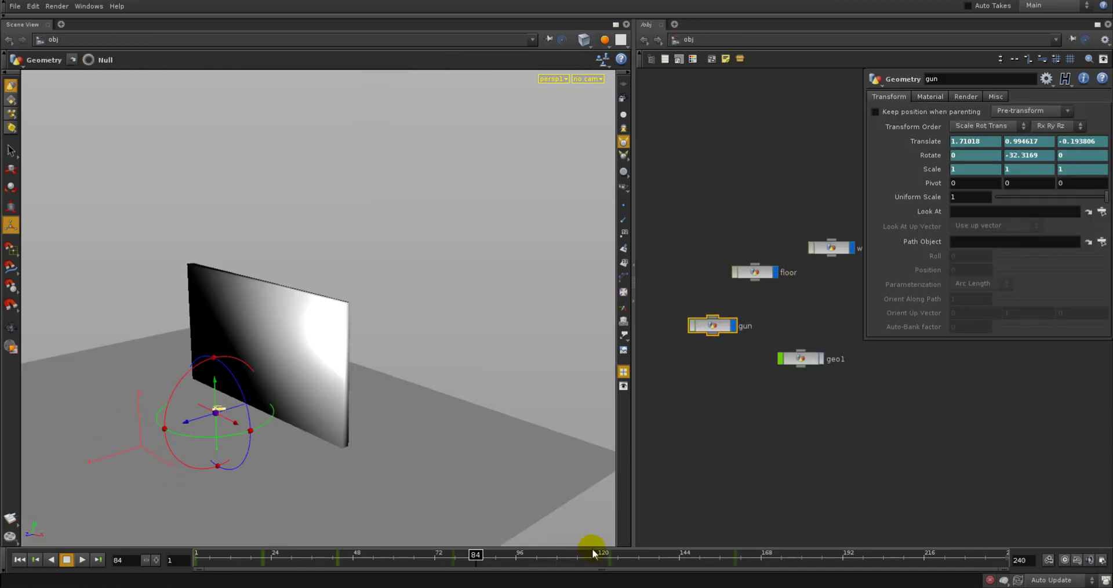
{"action": "left_click_drag", "start_coordinate": [525, 555], "coordinate": [730, 550]}
{"action": "right_click", "coordinate": [5, 264]}
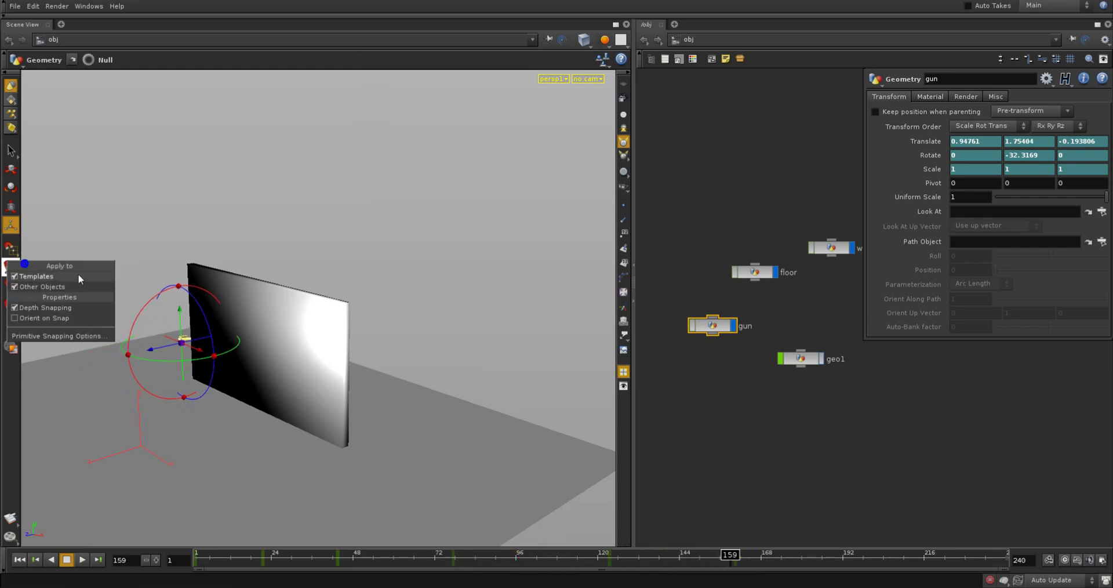
{"action": "left_click", "coordinate": [169, 313]}
{"action": "right_click_drag", "start_coordinate": [170, 318], "coordinate": [278, 315], "text": "alt"}
{"action": "left_click_drag", "start_coordinate": [278, 315], "coordinate": [342, 317], "text": "alt"}
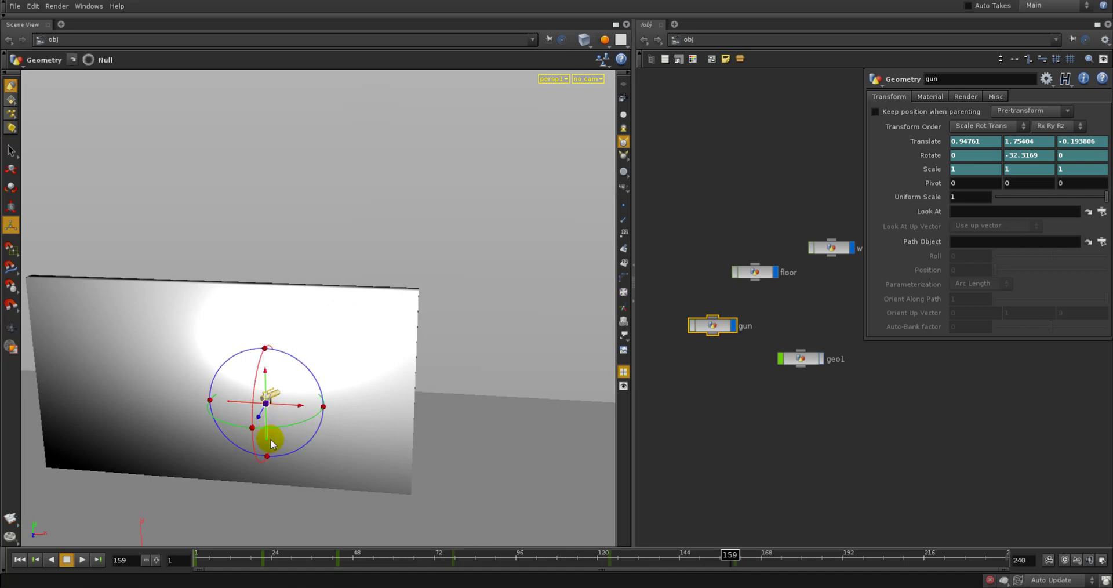
Try to turn the gun around its Y axis at frames 159 and 160
{"action": "left_click_drag", "start_coordinate": [280, 426], "coordinate": [413, 420]}
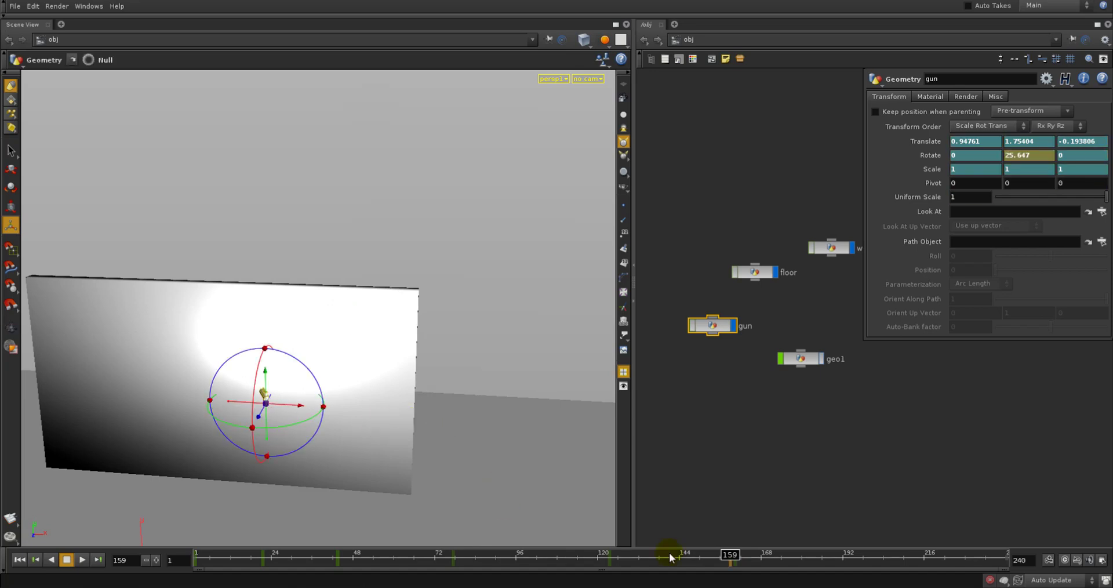
{"action": "left_click", "coordinate": [734, 555]}
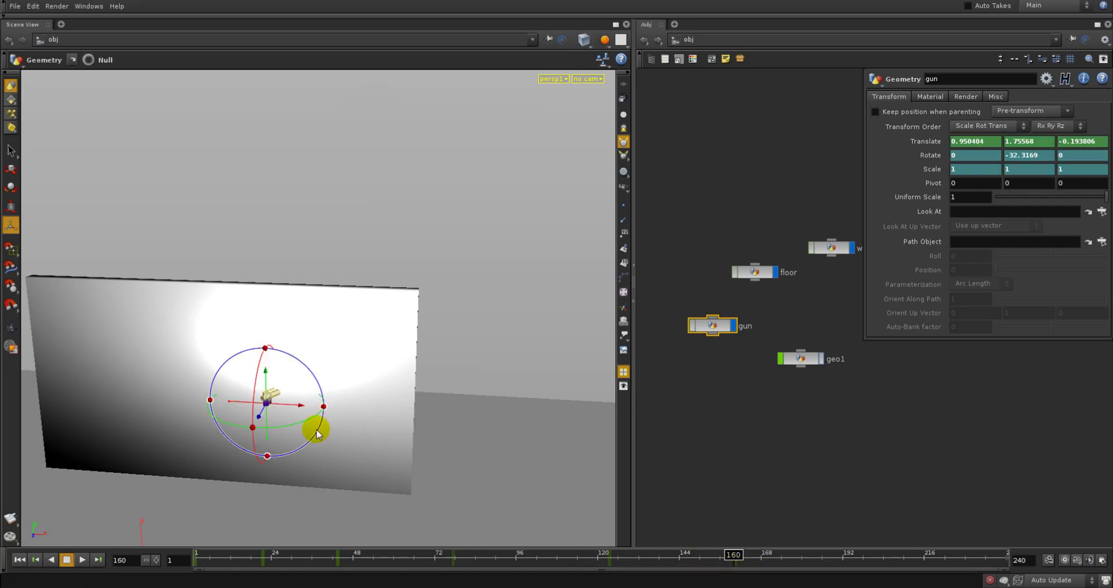
{"action": "left_click_drag", "start_coordinate": [288, 427], "coordinate": [427, 415]}
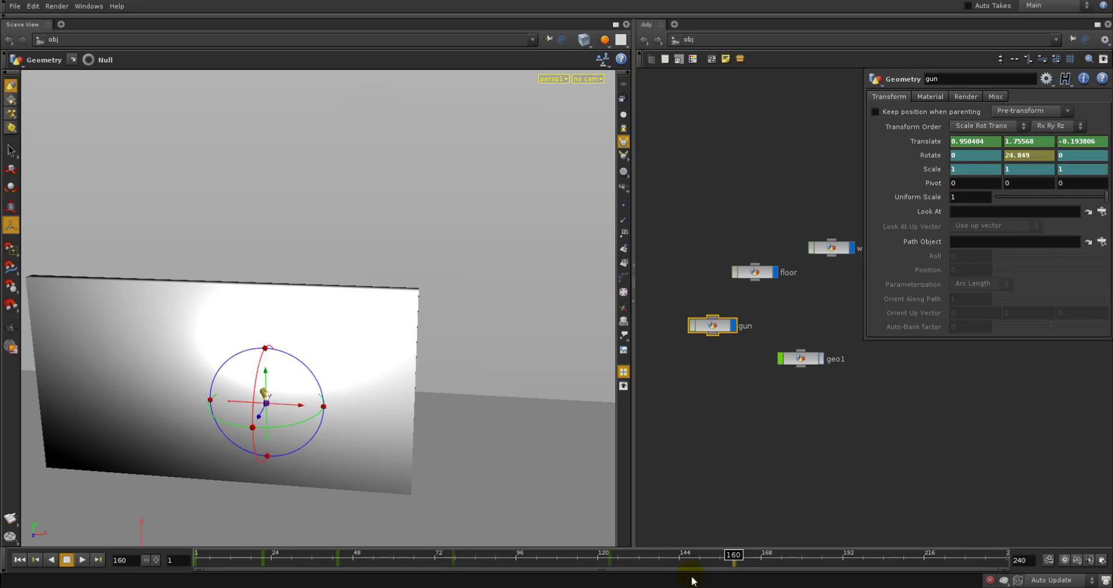
{"action": "left_click_drag", "start_coordinate": [696, 554], "coordinate": [740, 554]}
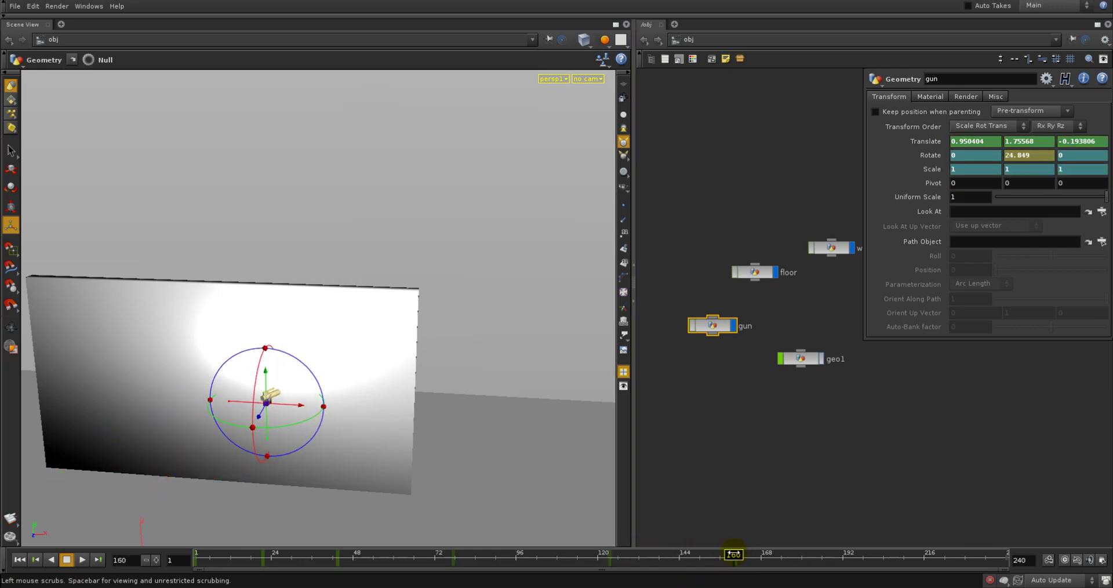
{"action": "left_click_drag", "start_coordinate": [291, 427], "coordinate": [474, 412]}
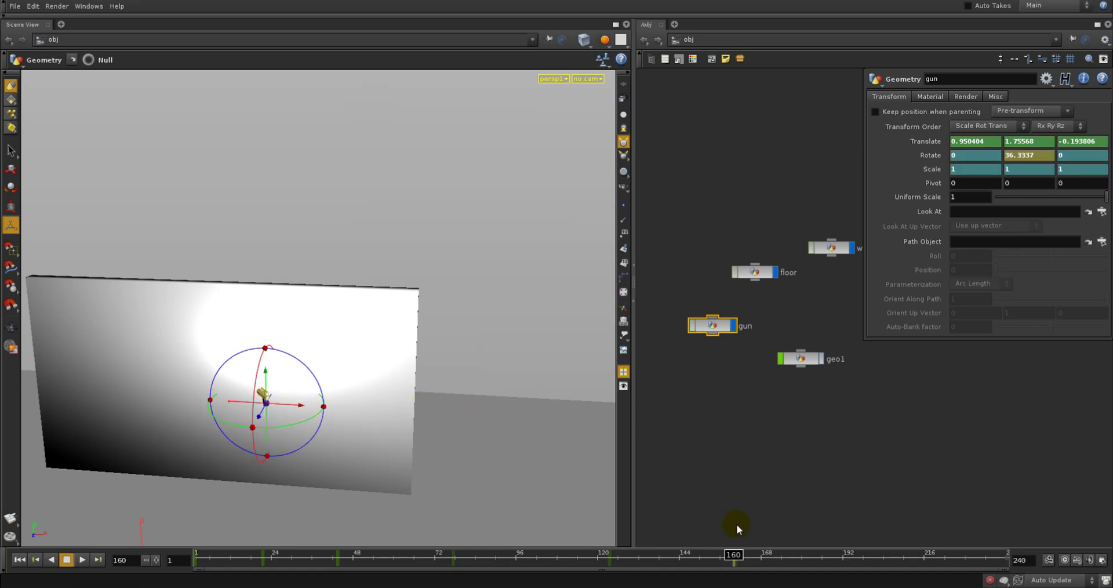
{"action": "left_click_drag", "start_coordinate": [724, 567], "coordinate": [736, 567]}
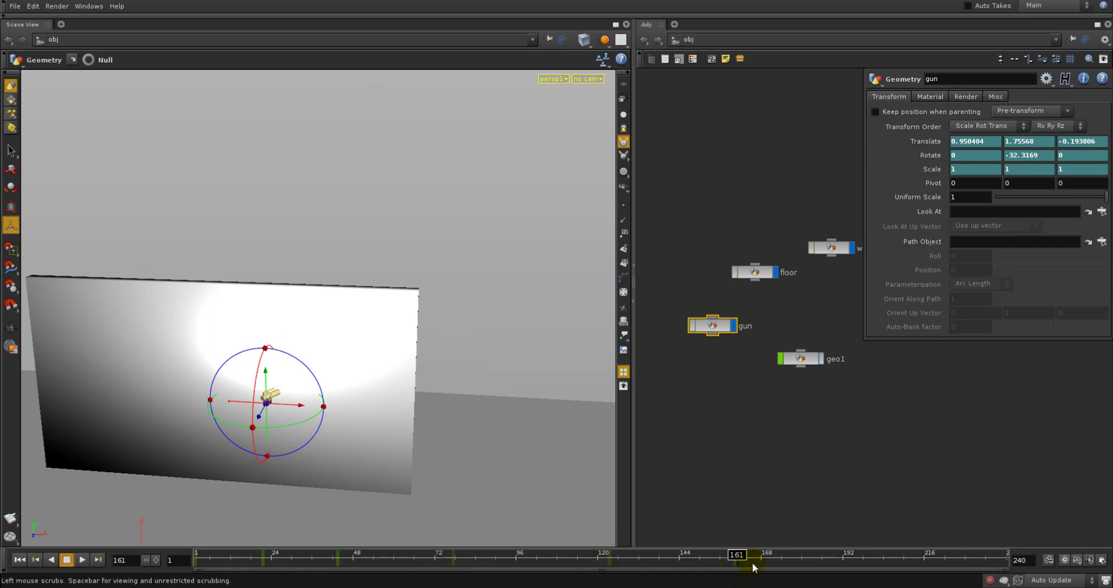
End the playback range at frame 199 and rotate the gun about Y to about 32.75 at frame 160 and -34.79 at frame 123
{"action": "left_click_drag", "start_coordinate": [901, 574], "coordinate": [865, 559]}
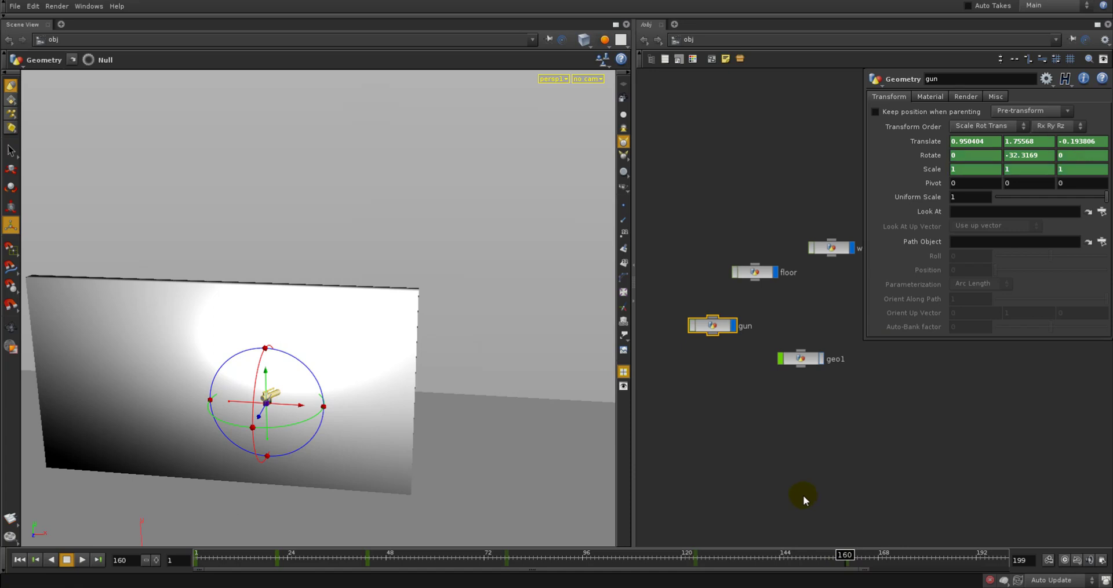
{"action": "left_click_drag", "start_coordinate": [280, 427], "coordinate": [459, 419]}
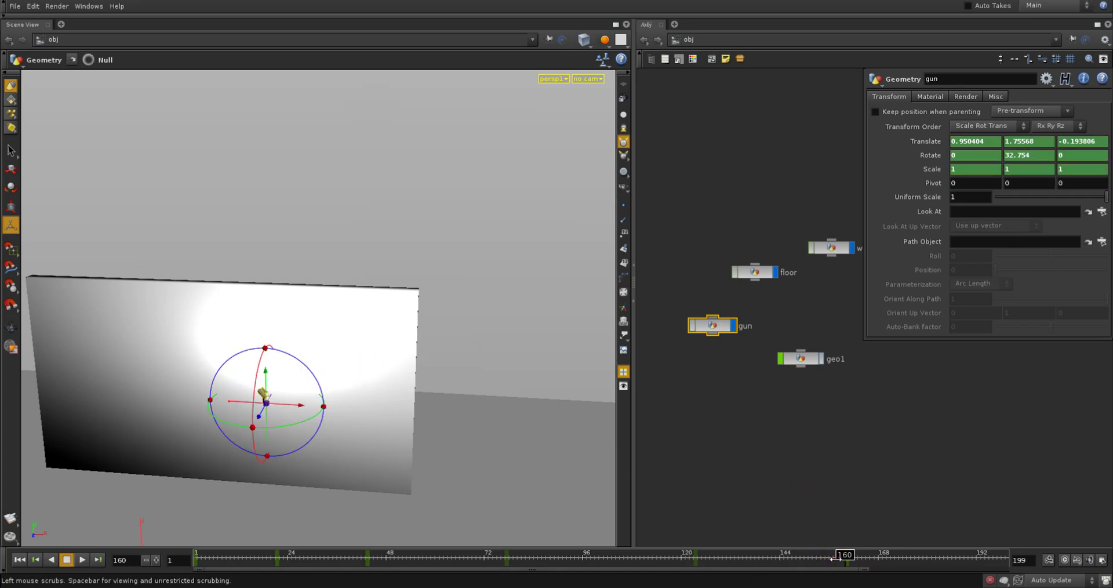
{"action": "left_click_drag", "start_coordinate": [832, 559], "coordinate": [670, 536]}
{"action": "left_click_drag", "start_coordinate": [61, 492], "coordinate": [87, 496]}
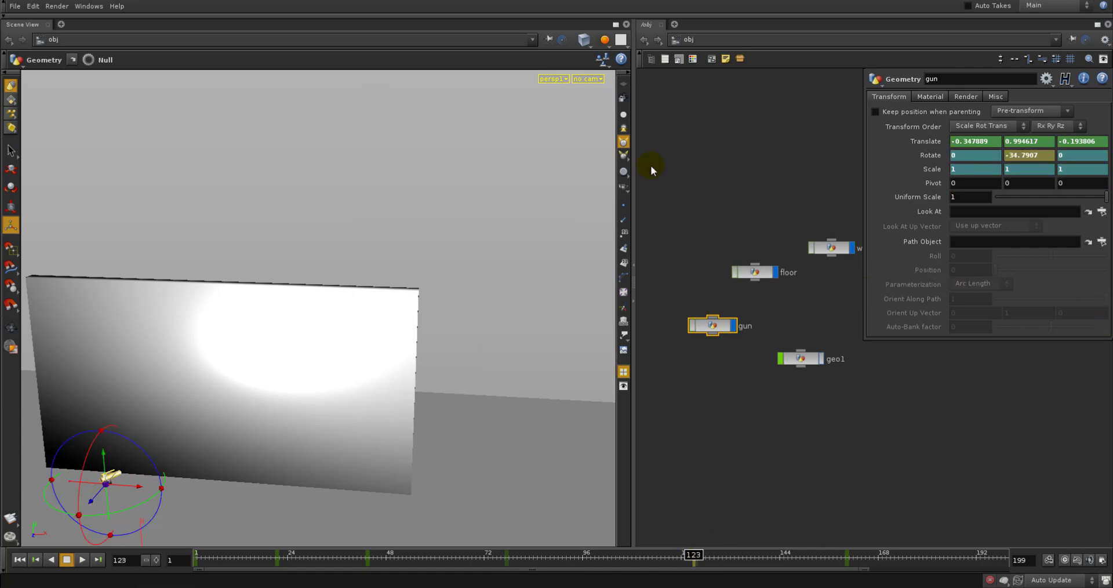
Return to popnet1, set source_from_bullet's Const. Birth Rate to 400, and scrub to frame 184 to examine the particle trail around the wall
{"action": "left_click", "coordinate": [644, 40]}
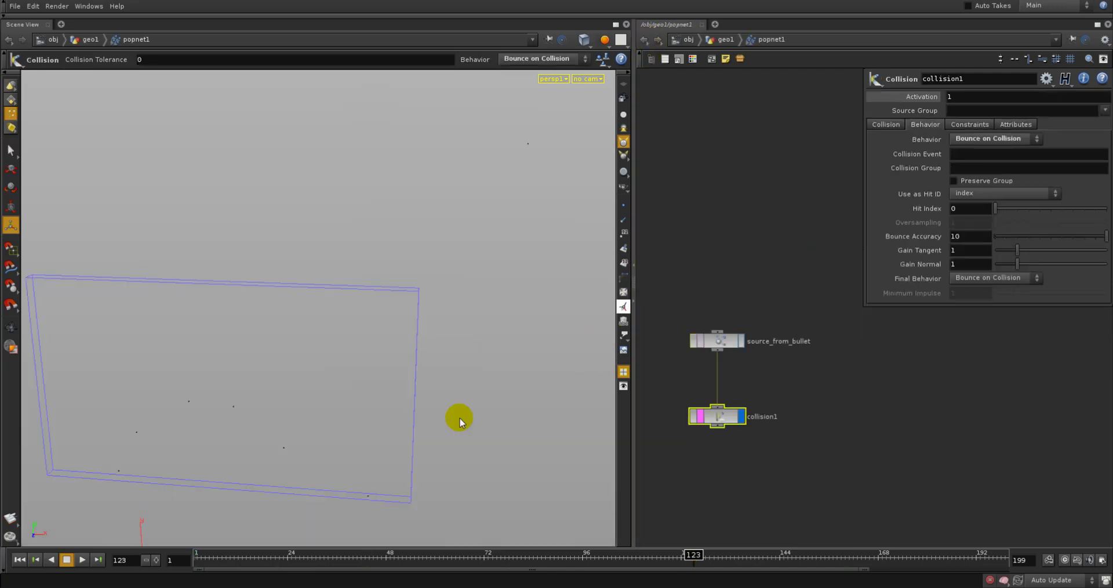
{"action": "mouse_move", "coordinate": [340, 556]}
{"action": "left_mouse_down"}
{"action": "mouse_move", "coordinate": [187, 552]}
{"action": "mouse_move", "coordinate": [402, 554]}
{"action": "mouse_move", "coordinate": [649, 505]}
{"action": "mouse_move", "coordinate": [927, 493]}
{"action": "mouse_move", "coordinate": [765, 474]}
{"action": "mouse_move", "coordinate": [142, 512]}
{"action": "mouse_move", "coordinate": [379, 558]}
{"action": "mouse_move", "coordinate": [510, 552]}
{"action": "mouse_move", "coordinate": [203, 518]}
{"action": "left_mouse_up"}
{"action": "left_click", "coordinate": [717, 341]}
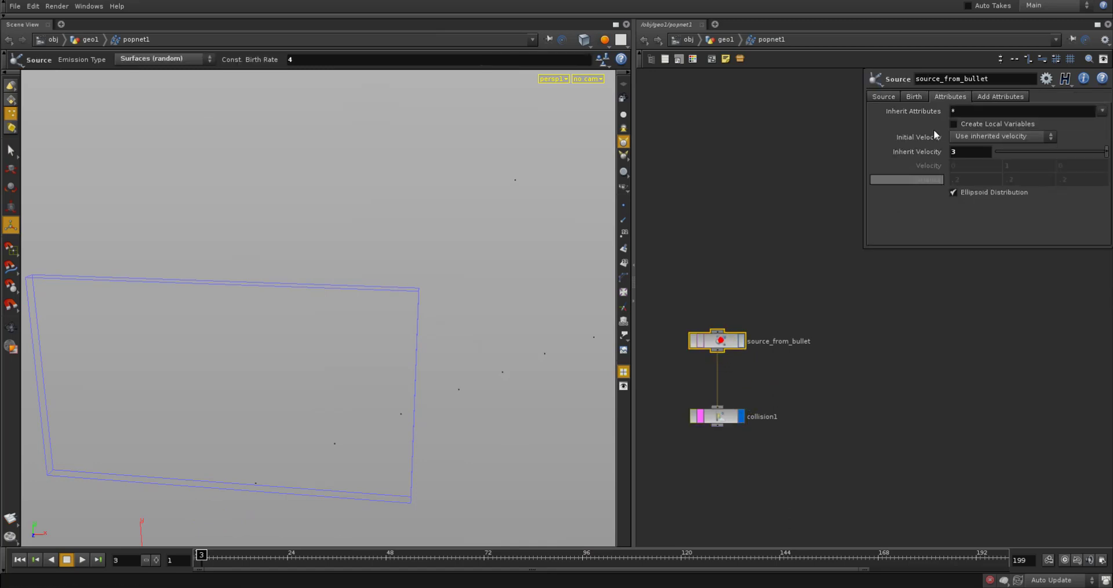
{"action": "left_click", "coordinate": [901, 97]}
{"action": "left_click", "coordinate": [896, 97]}
{"action": "left_click", "coordinate": [909, 97]}
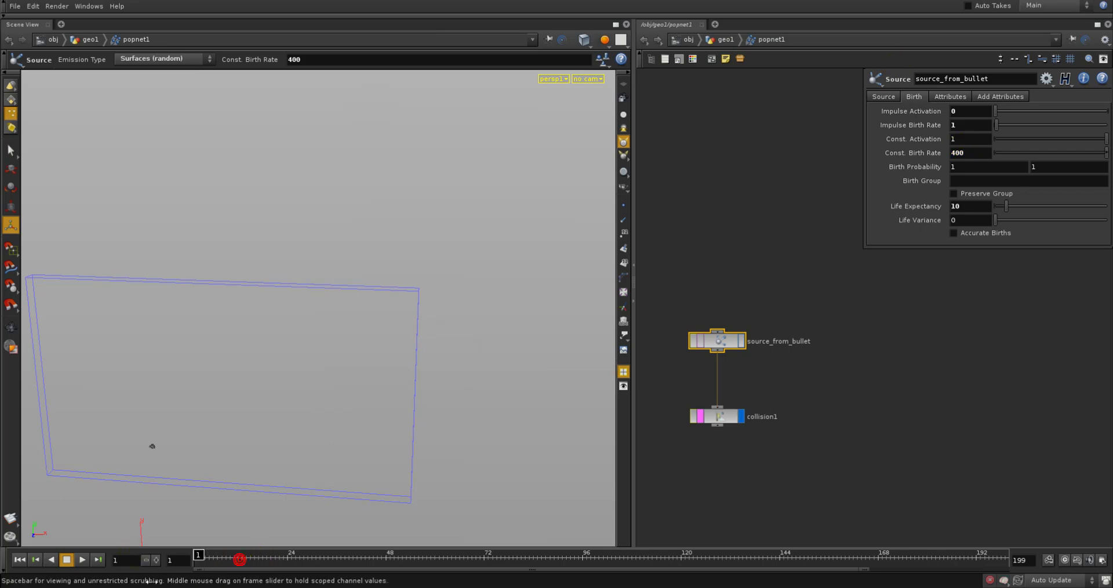
{"action": "left_click_drag", "start_coordinate": [239, 560], "coordinate": [942, 439]}
{"action": "right_click_drag", "start_coordinate": [326, 338], "coordinate": [302, 425]}
{"action": "left_click_drag", "start_coordinate": [321, 421], "coordinate": [275, 420]}
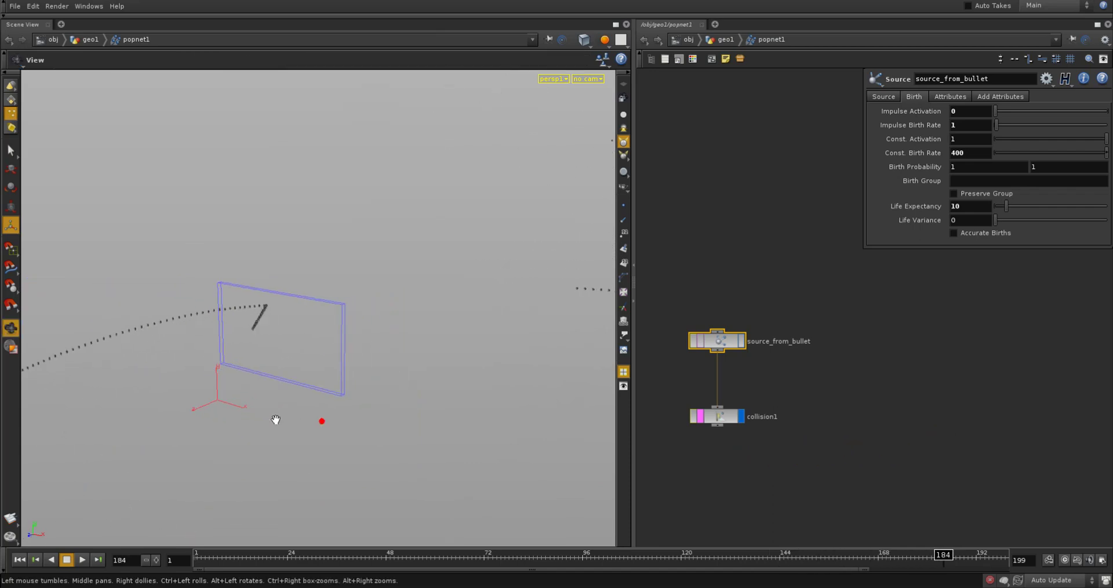
{"action": "right_click_drag", "start_coordinate": [258, 370], "coordinate": [286, 364]}
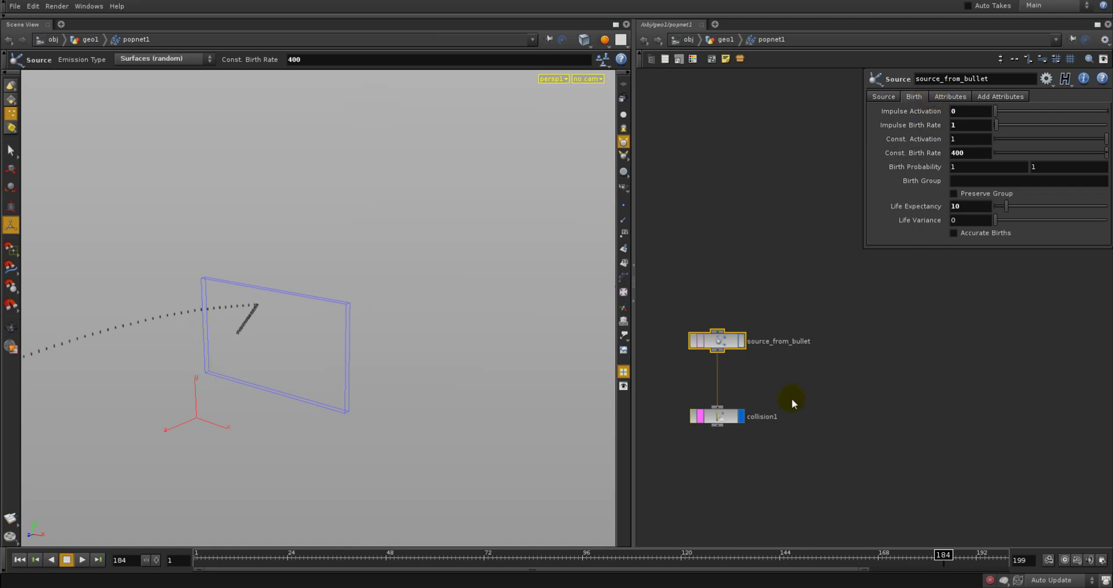
Set collision1's Gain Tangent to .1 and scrub to frame 122 to check the bounce
{"action": "left_click_drag", "start_coordinate": [785, 403], "coordinate": [697, 504]}
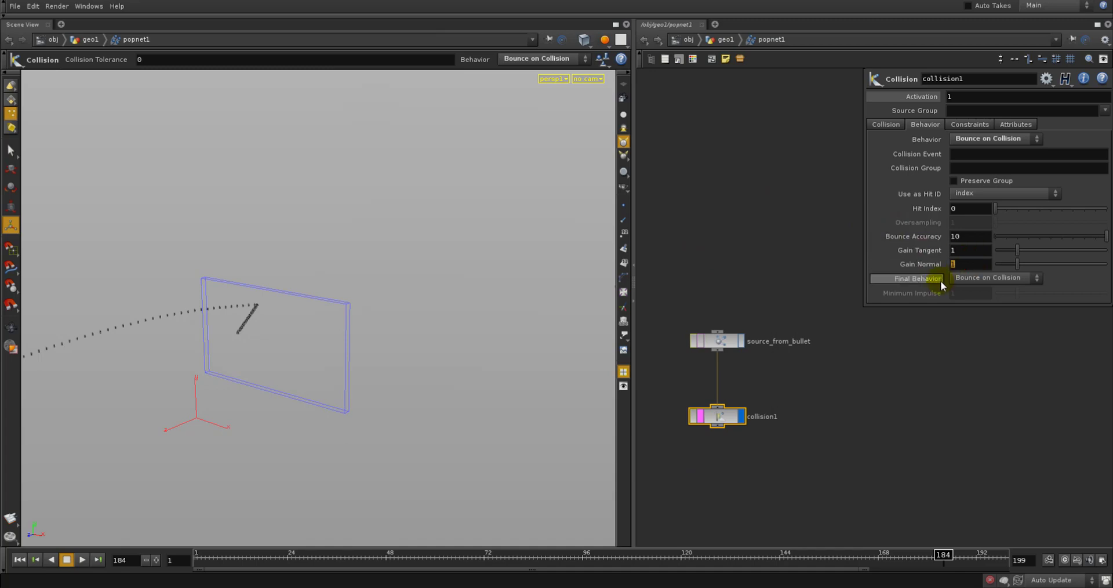
{"action": "mouse_move", "coordinate": [941, 280]}
{"action": "type", "text": ".1"}
{"action": "key", "text": "Return"}
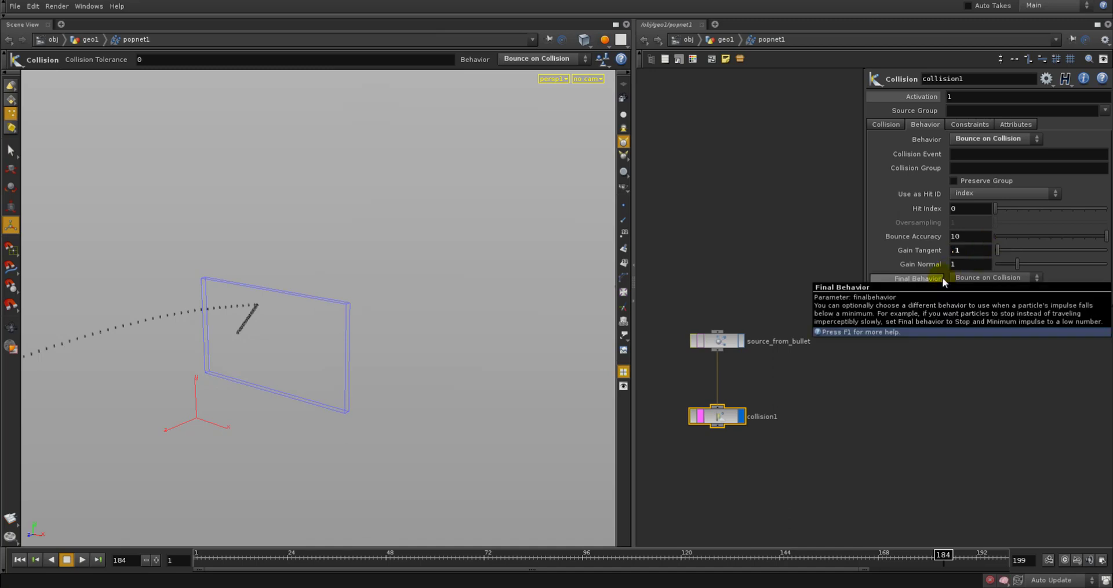
{"action": "left_click_drag", "start_coordinate": [200, 558], "coordinate": [463, 488]}
{"action": "key", "text": "Escape"}
{"action": "left_click_drag", "start_coordinate": [350, 293], "coordinate": [313, 308]}
{"action": "key", "text": "Return"}
{"action": "left_click_drag", "start_coordinate": [278, 554], "coordinate": [680, 451]}
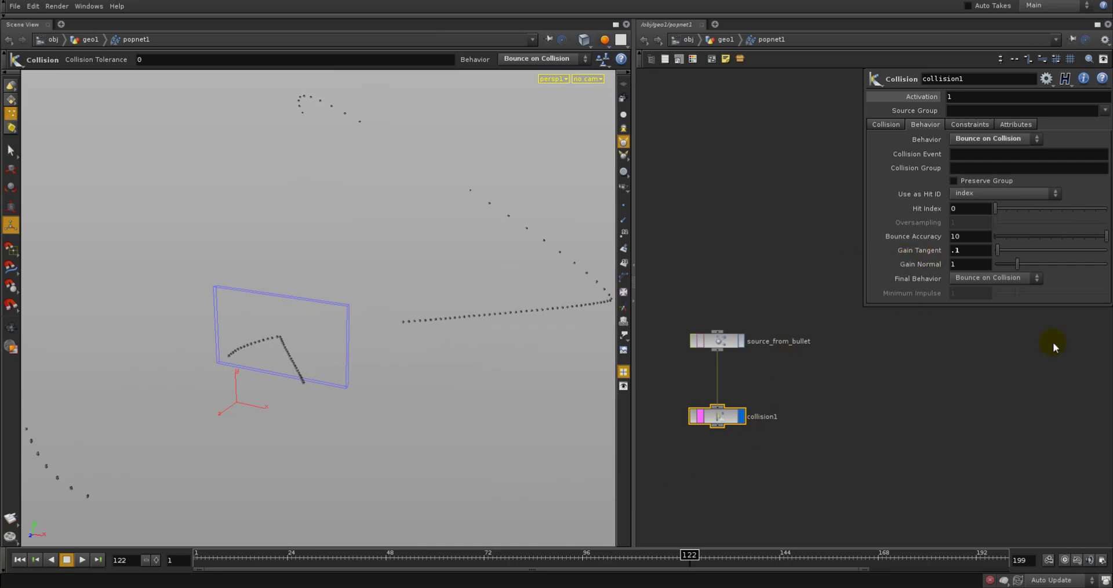
Set collision1's Gain Normal to .1 and scrub to frames 108 and 41 to check the particles near the wall
{"action": "type", "text": ".1"}
{"action": "key", "text": "Return"}
{"action": "left_click_drag", "start_coordinate": [248, 554], "coordinate": [632, 556]}
{"action": "right_click_drag", "start_coordinate": [234, 339], "coordinate": [356, 341], "text": "alt"}
{"action": "left_click_drag", "start_coordinate": [355, 340], "coordinate": [305, 340], "text": "alt"}
{"action": "right_click_drag", "start_coordinate": [308, 338], "coordinate": [365, 321], "text": "alt"}
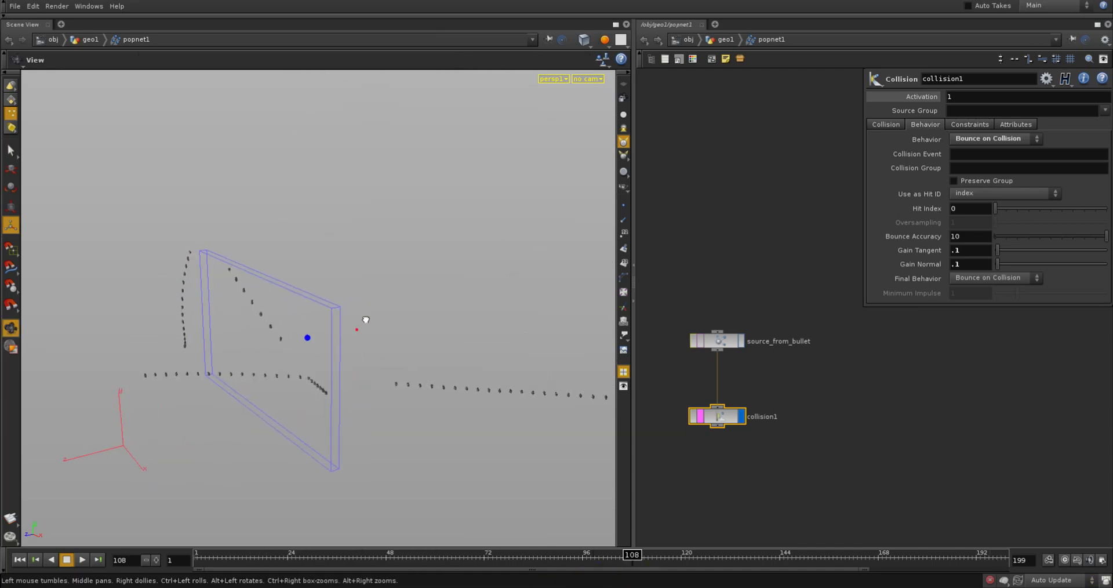
{"action": "left_click_drag", "start_coordinate": [365, 321], "coordinate": [368, 304], "text": "alt"}
{"action": "left_click_drag", "start_coordinate": [230, 560], "coordinate": [357, 553]}
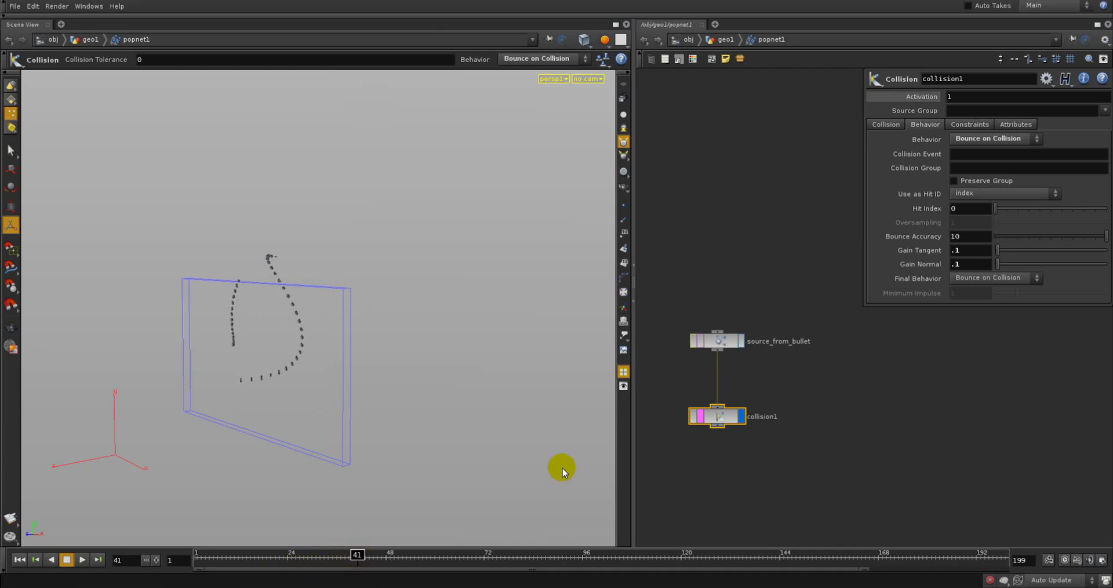
Add a Force node below collision1, wire collision1's output into it, and make it the displayed node
{"action": "left_click", "coordinate": [722, 340]}
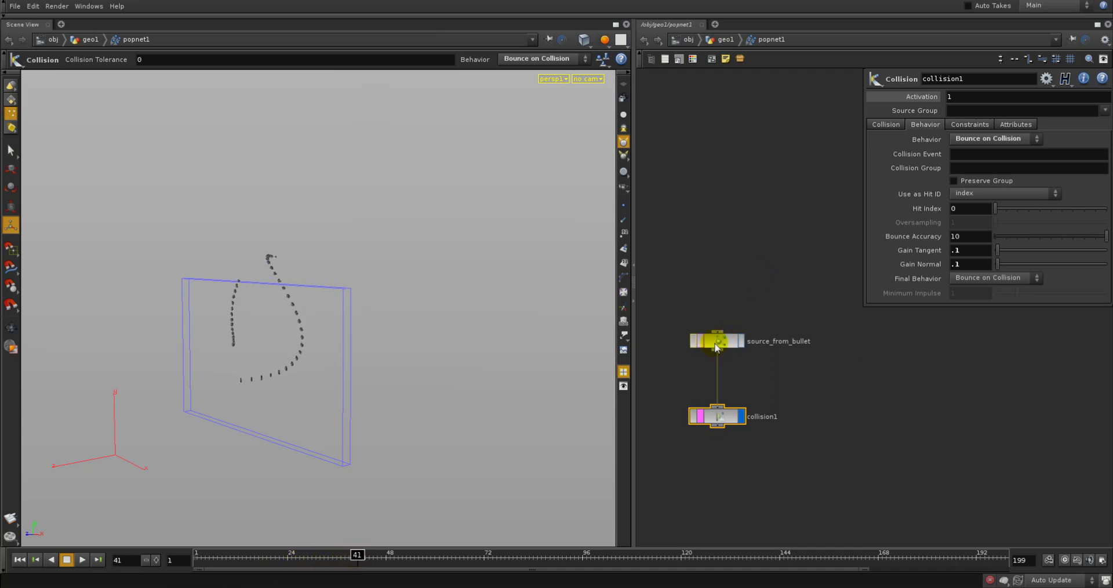
{"action": "left_click", "coordinate": [714, 419]}
{"action": "key", "text": "Tab"}
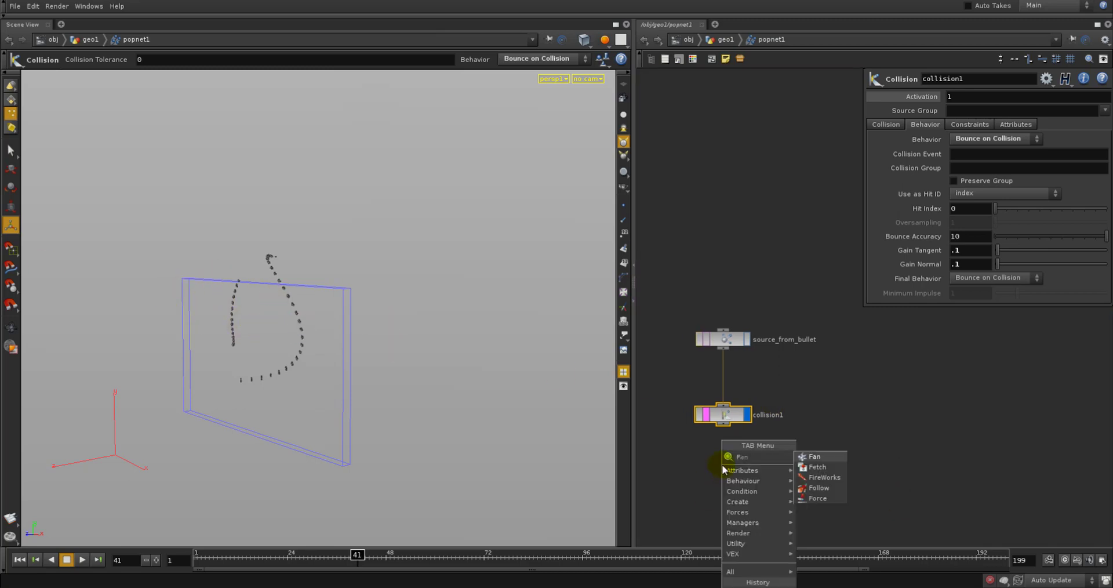
{"action": "left_click", "coordinate": [832, 464]}
{"action": "left_click", "coordinate": [779, 481]}
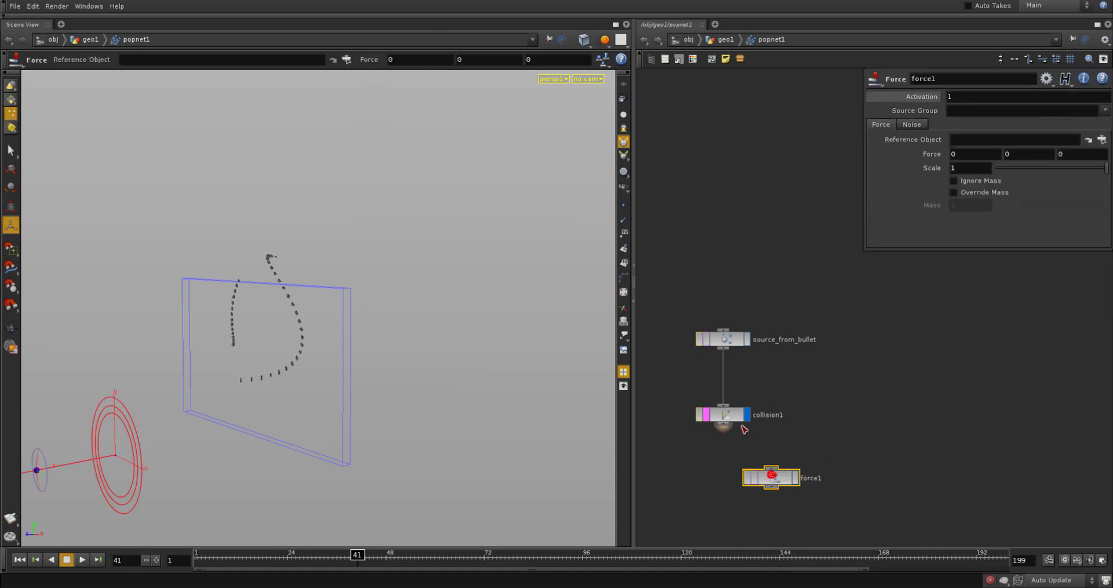
{"action": "left_click", "coordinate": [794, 477]}
Set force1's Y force to -9.8 and run through the animation to check how the particles fall near the wall
{"action": "double_click", "coordinate": [1016, 154]}
{"action": "type", "text": "-9.8"}
{"action": "key", "text": "Return"}
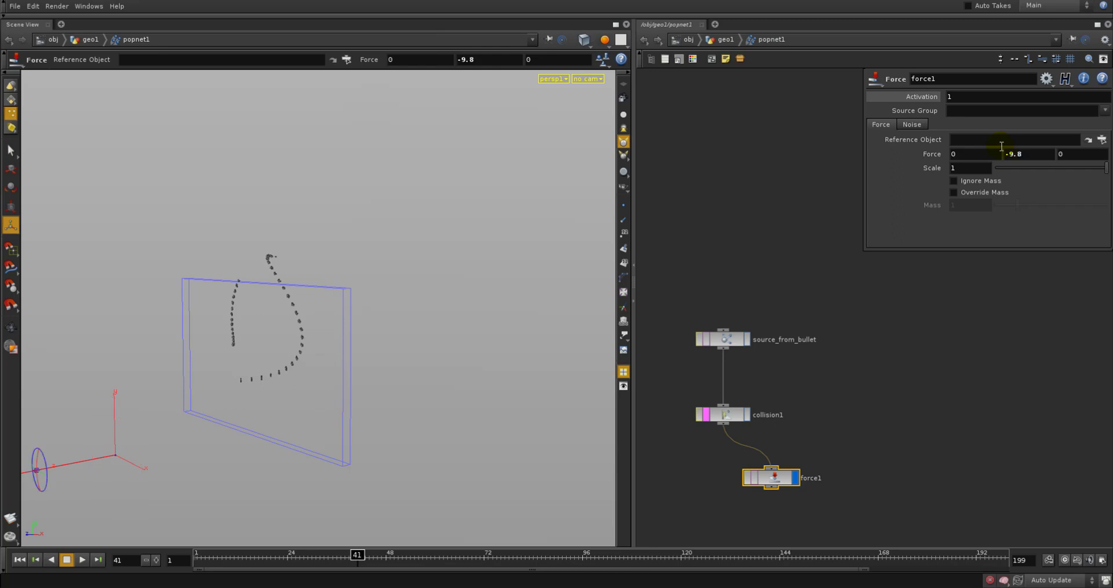
{"action": "left_click_drag", "start_coordinate": [284, 557], "coordinate": [407, 581]}
{"action": "left_click", "coordinate": [82, 560]}
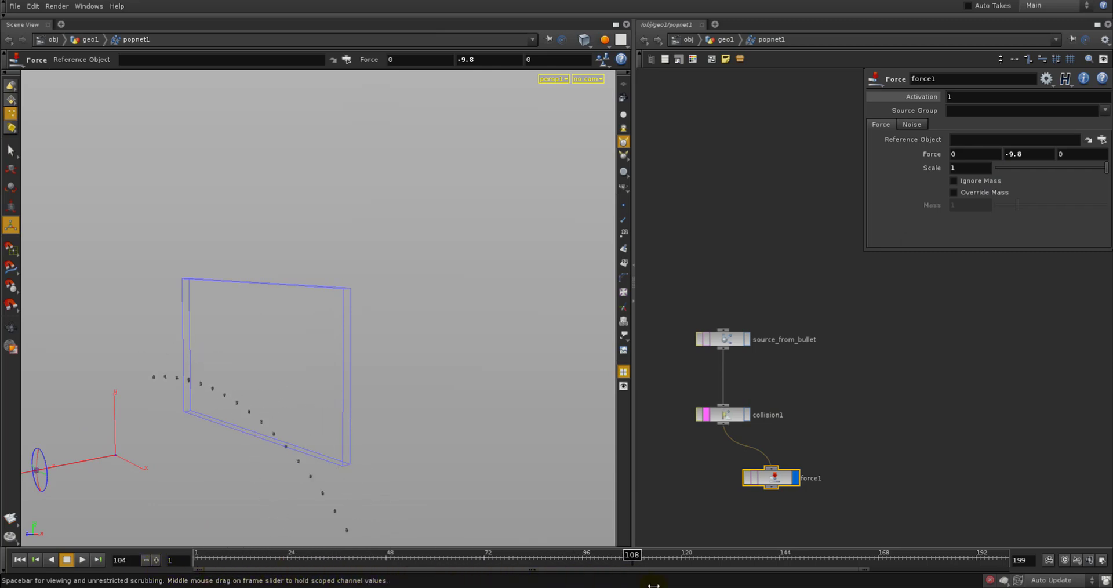
{"action": "left_click", "coordinate": [93, 565]}
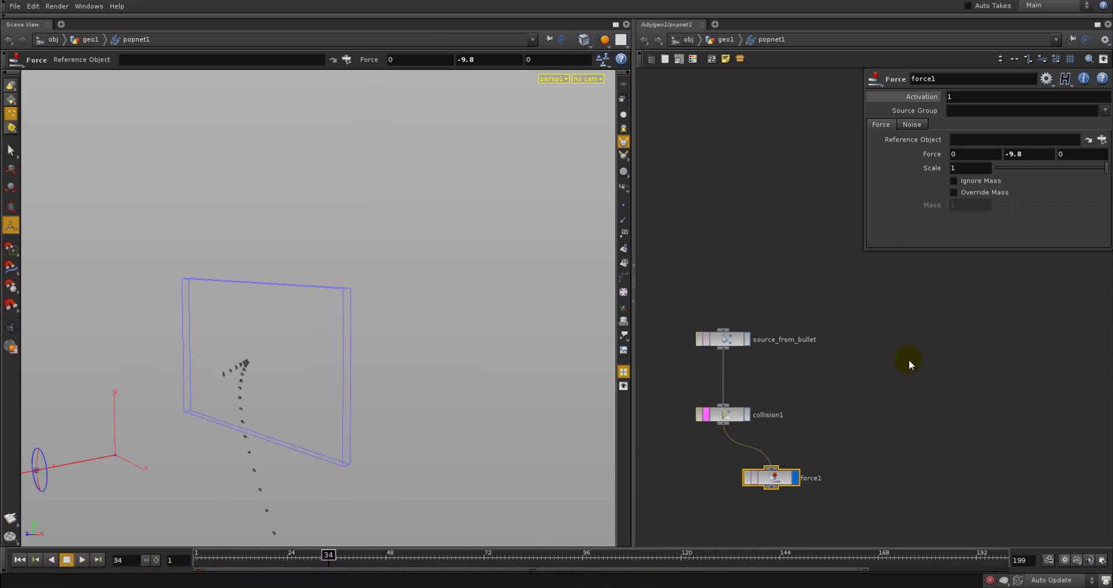
Set source_from_bullet's Inherit Velocity to 10 and scrub from the start to frame 122 to check the particle stream
{"action": "left_click", "coordinate": [723, 339]}
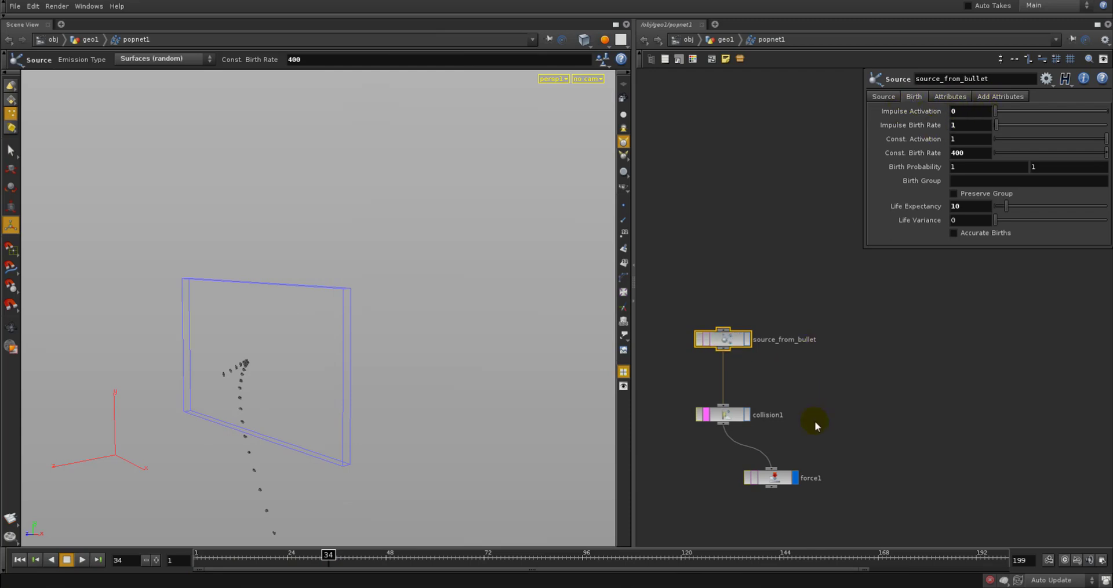
{"action": "left_click", "coordinate": [949, 97]}
{"action": "double_click", "coordinate": [972, 151]}
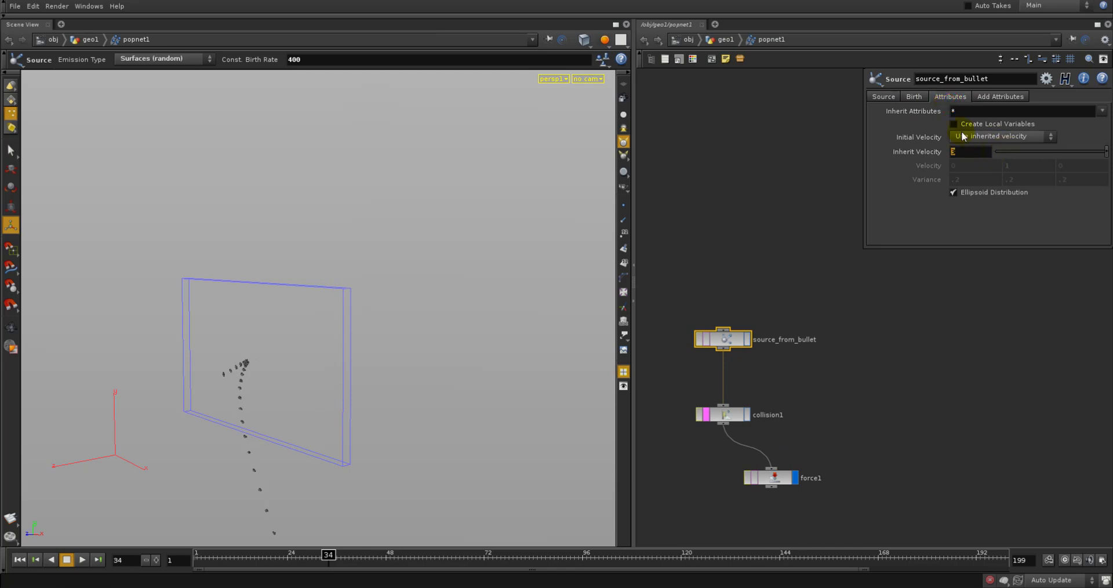
{"action": "type", "text": "10"}
{"action": "left_click", "coordinate": [539, 312]}
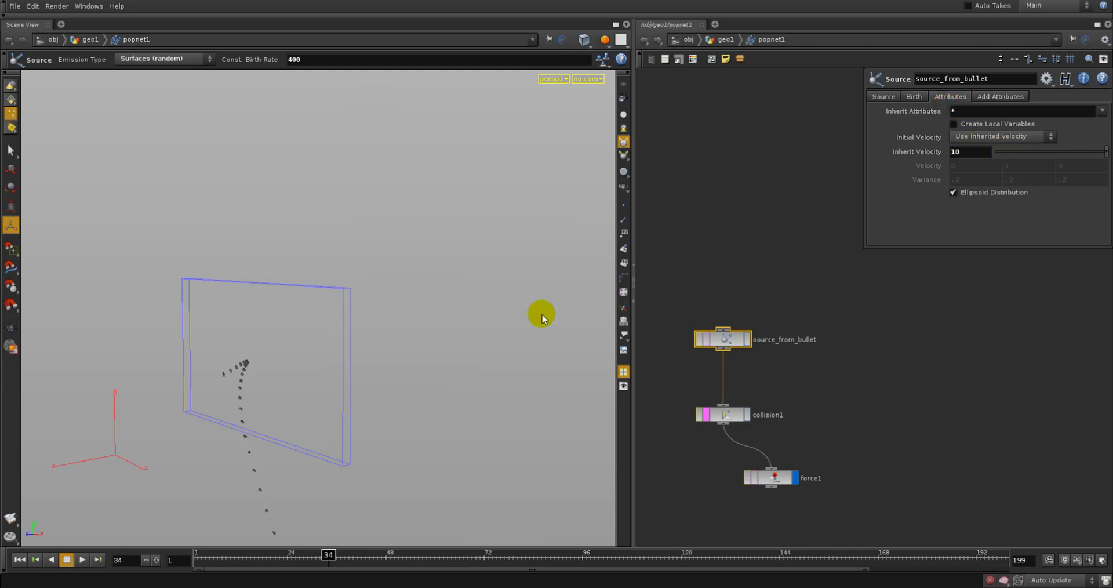
{"action": "left_click", "coordinate": [196, 558]}
{"action": "left_click_drag", "start_coordinate": [182, 549], "coordinate": [689, 472]}
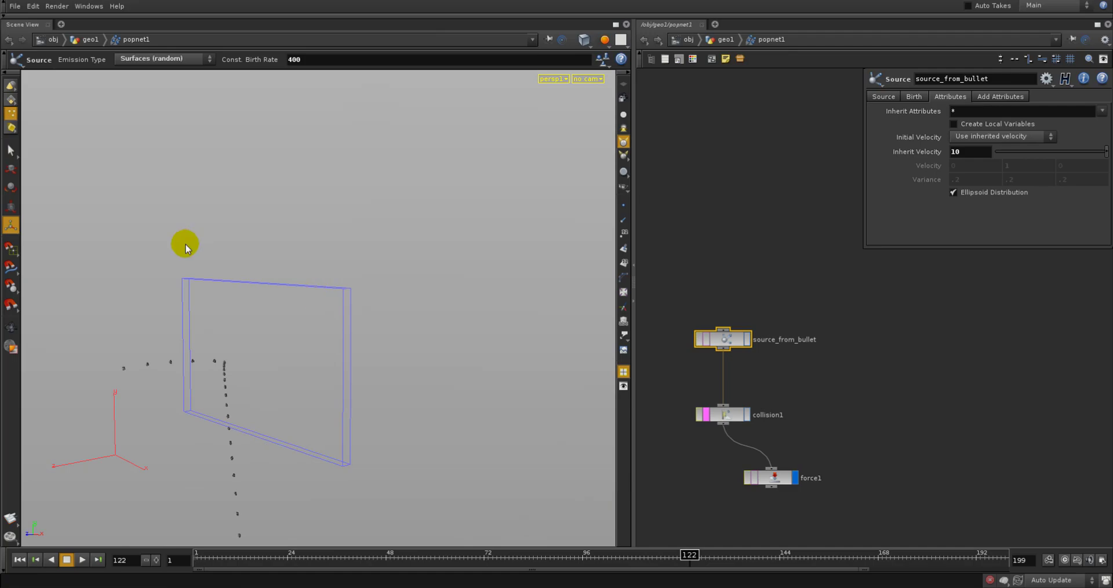